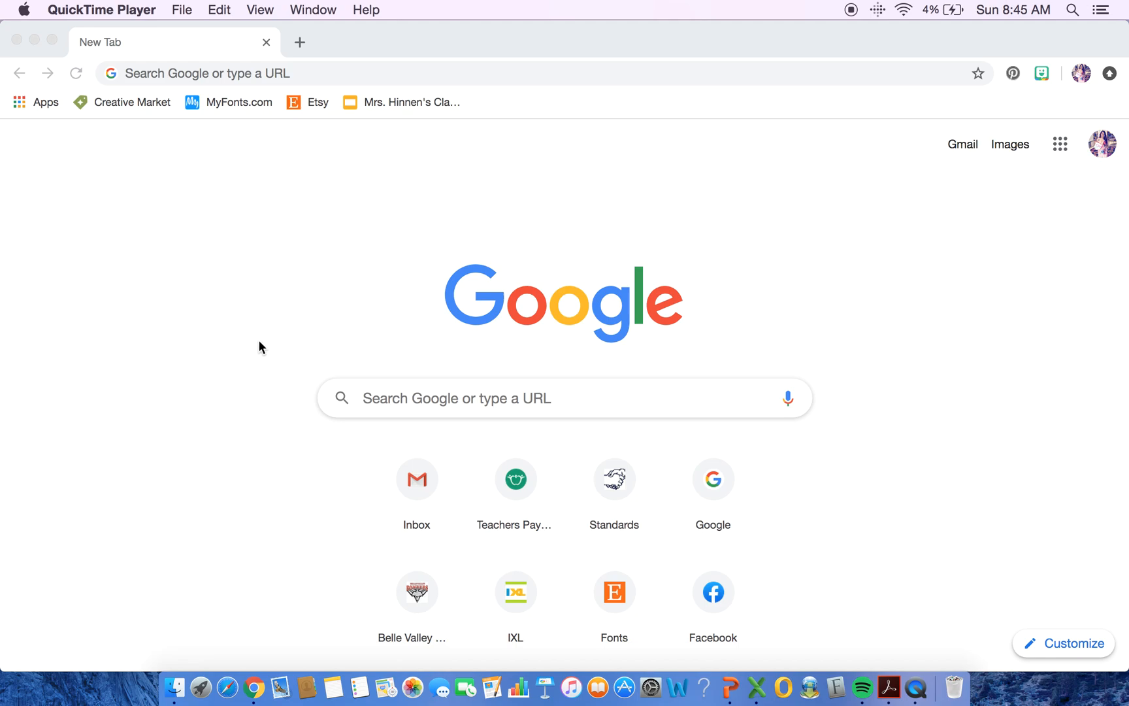
Open Google Classroom from the browser's start page and create a class named "My test class"
left_click(1062, 145)
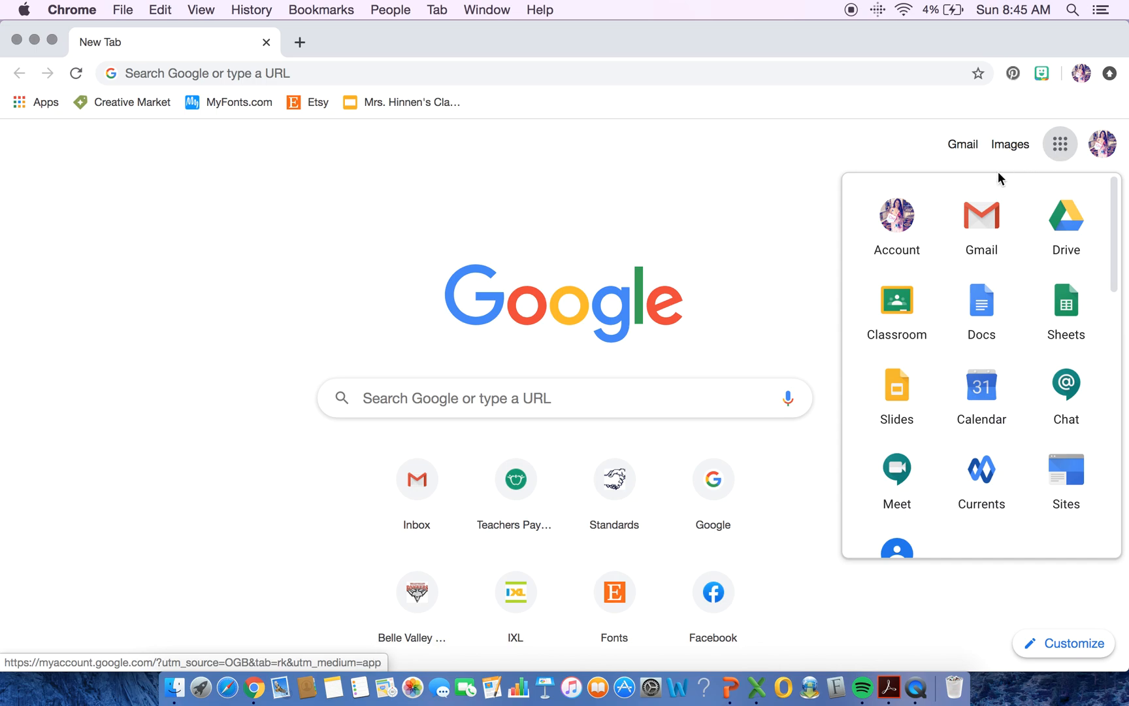
left_click(904, 311)
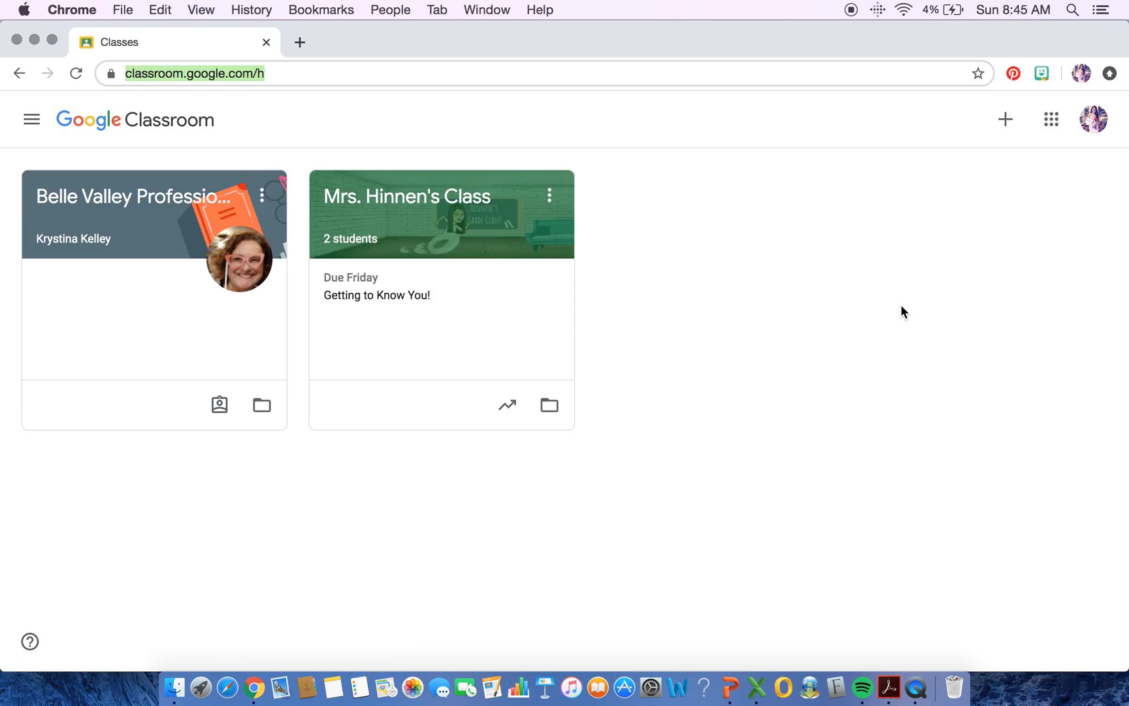
left_click(1012, 123)
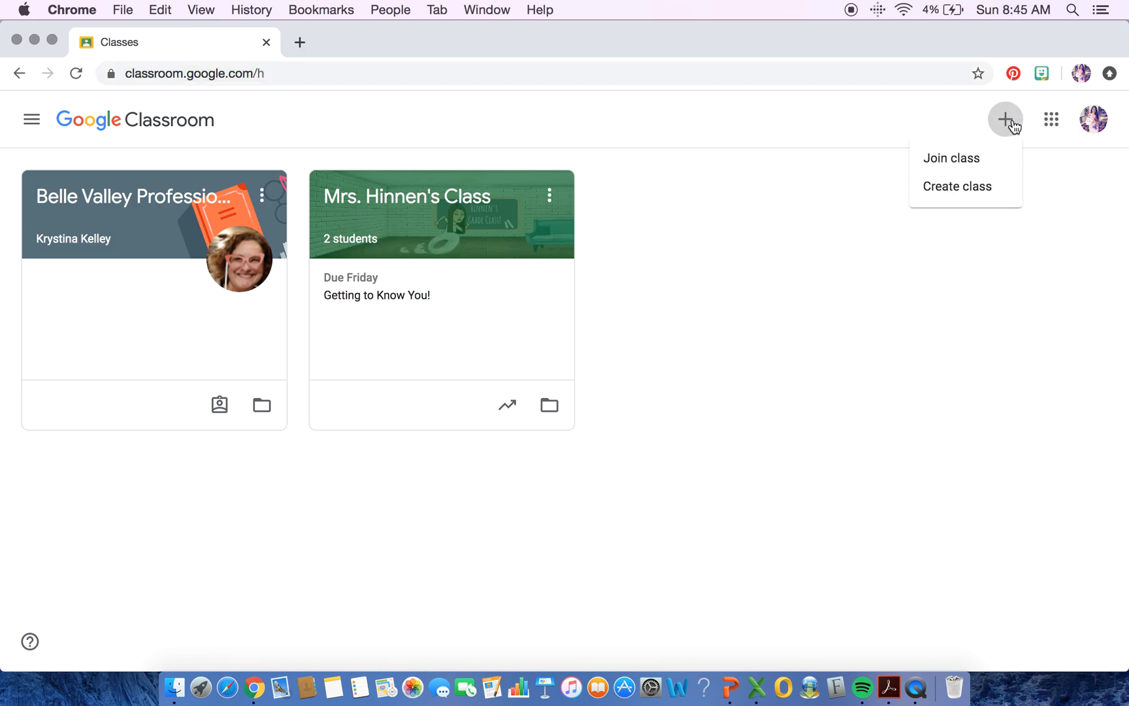
left_click(974, 188)
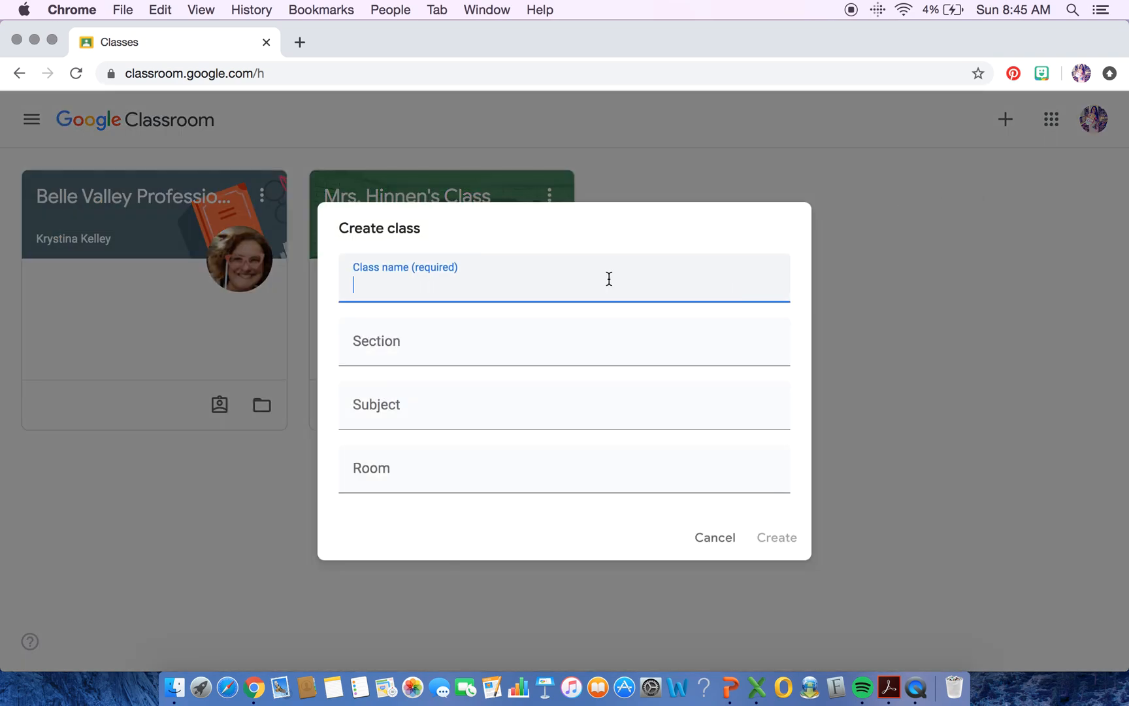
type("My test class")
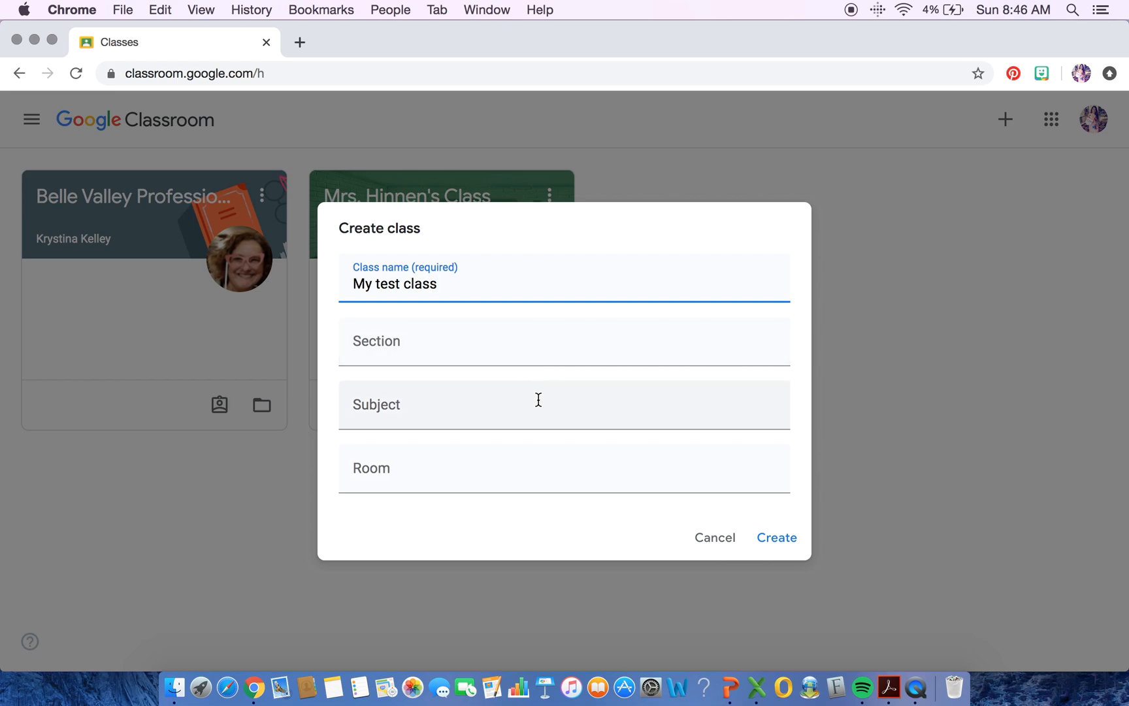
left_click(767, 540)
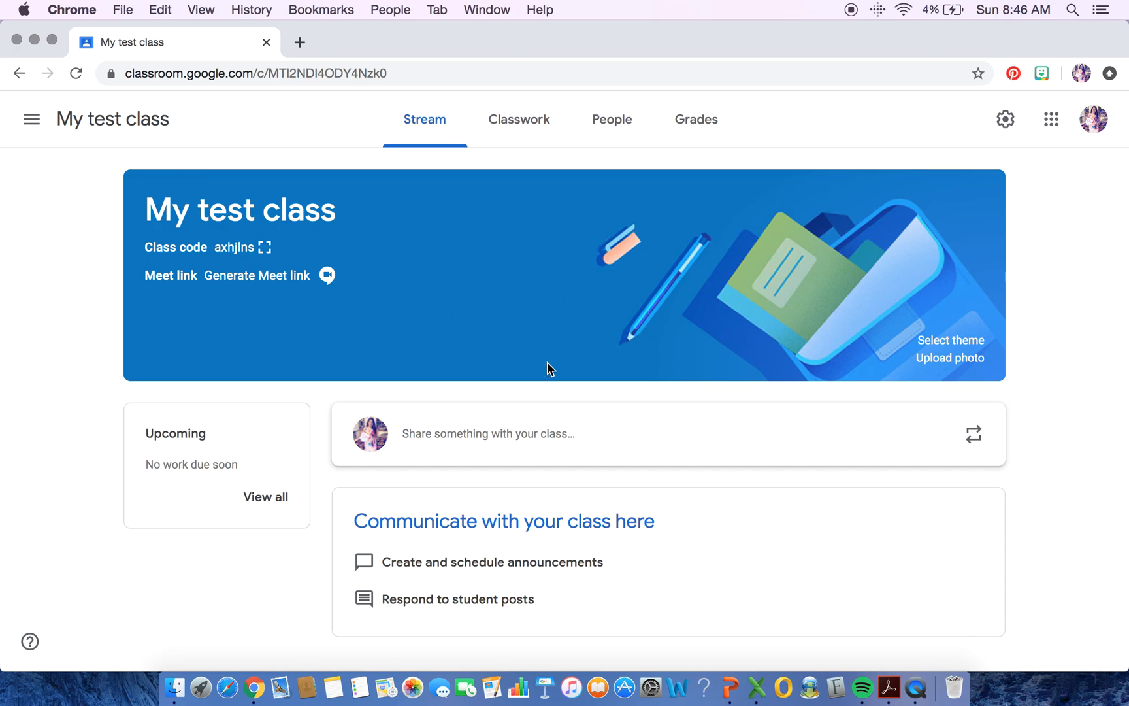
Browse the General and Sports theme images available for the class banner without applying one
left_click(945, 341)
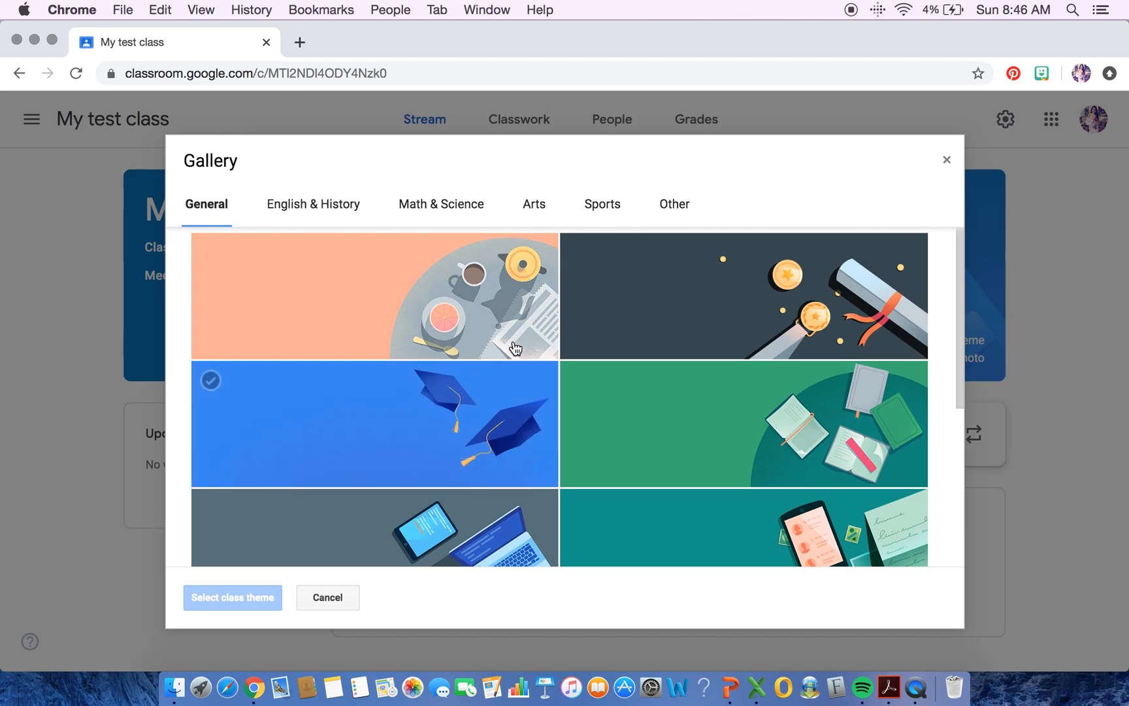
scroll(517, 351, "down", 5)
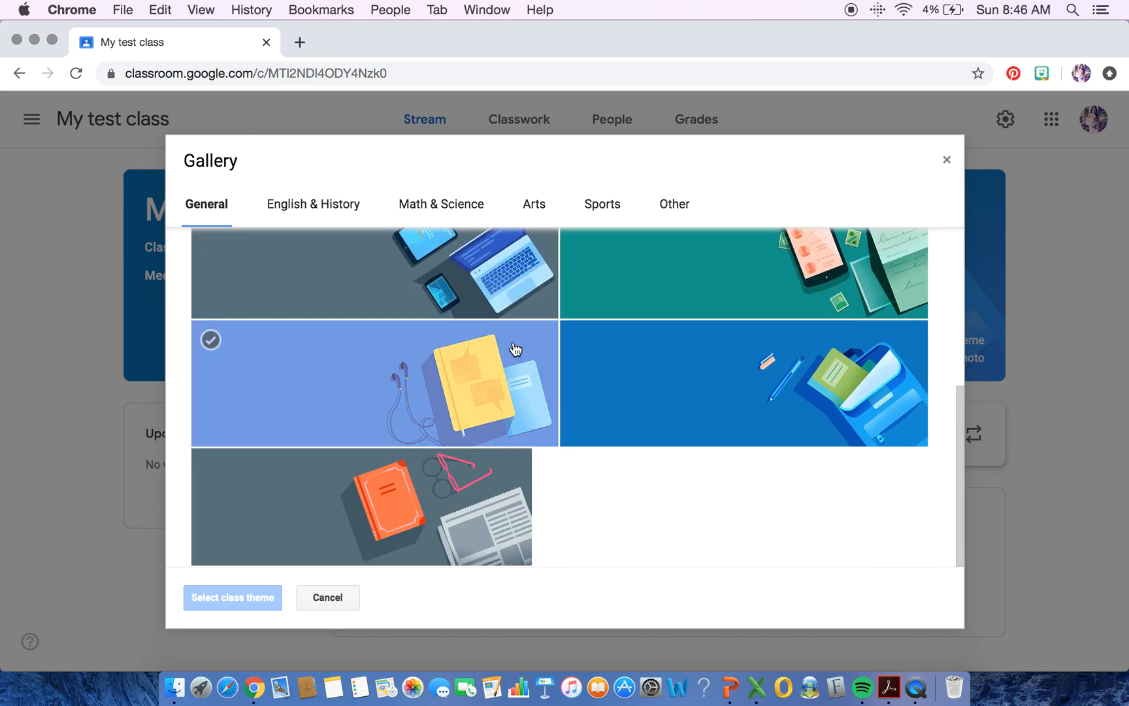
scroll(516, 351, "up", 5)
left_click(607, 205)
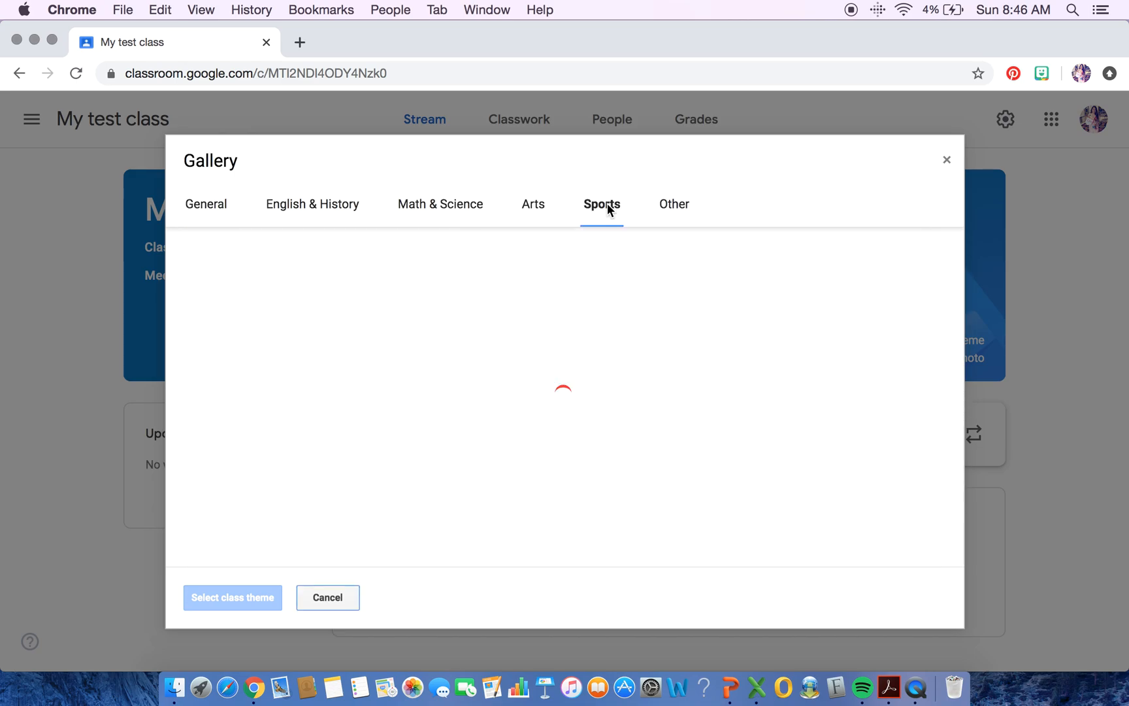
scroll(522, 313, "down", 5)
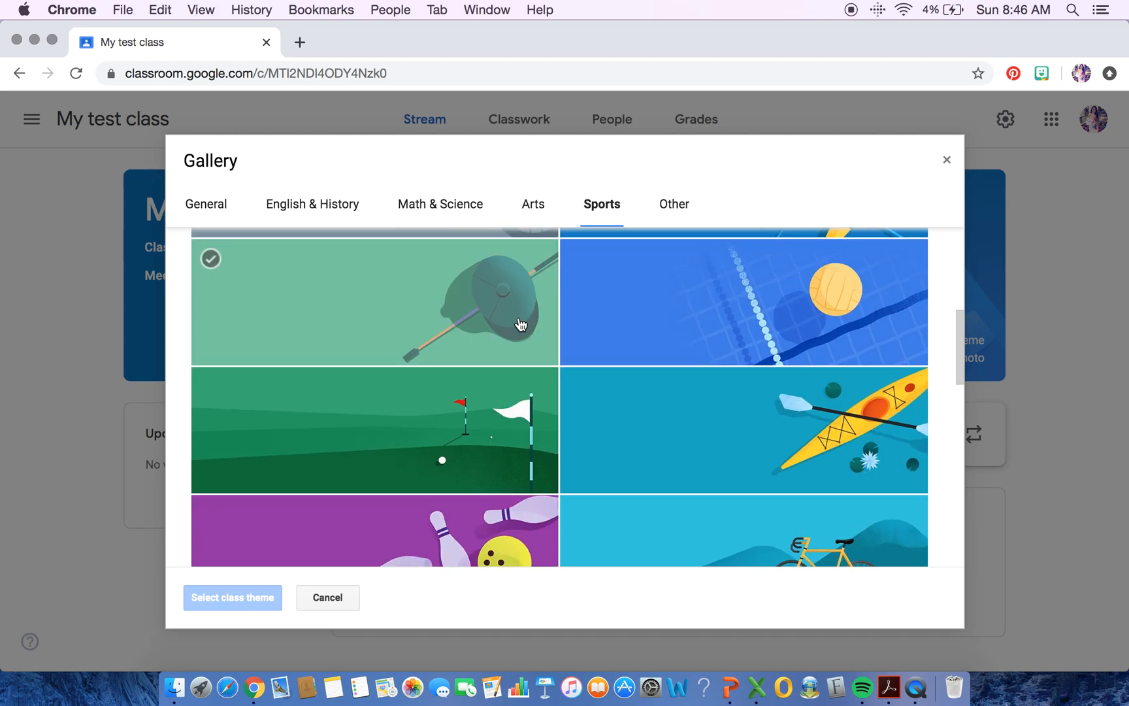
scroll(521, 325, "down", 3)
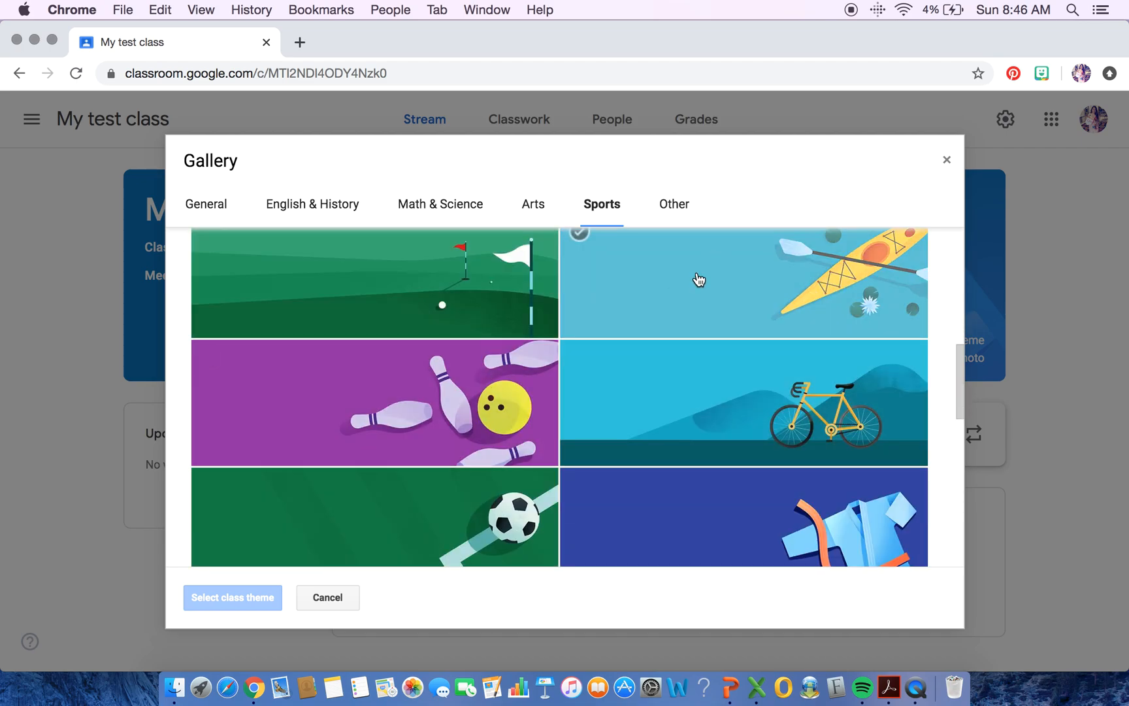
left_click(333, 597)
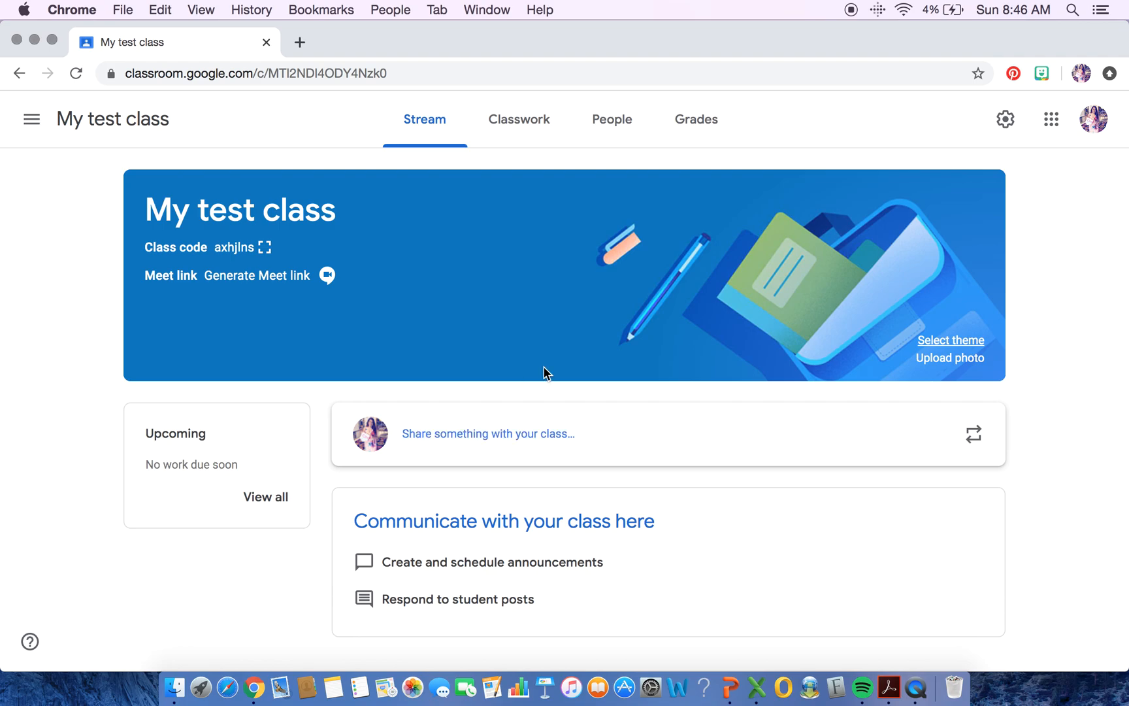
Upload the teacher's Google Classroom banner GIF from the Downloads folder as the class header photo
left_click(953, 359)
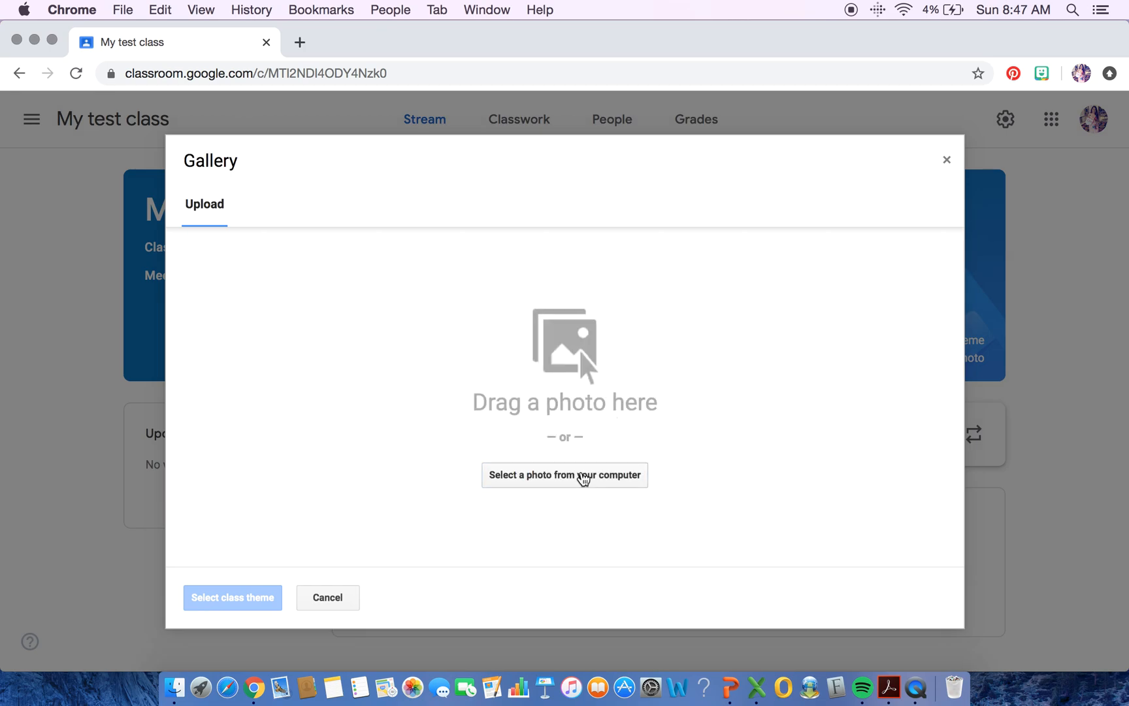
left_click(583, 475)
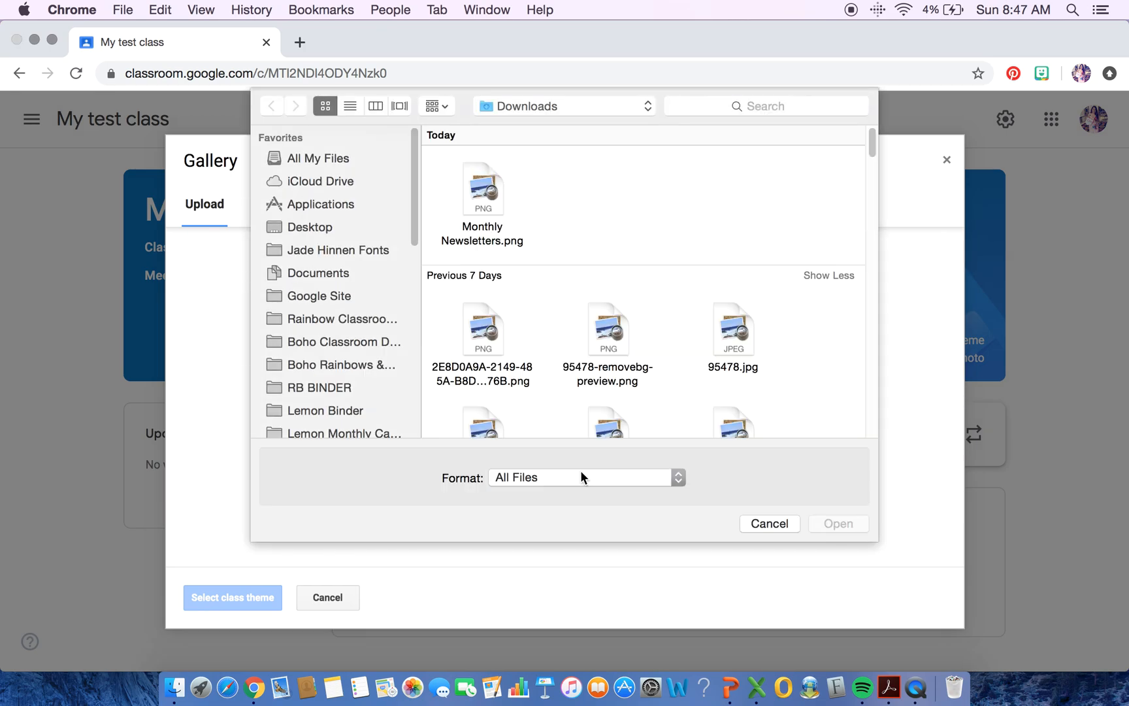
scroll(612, 330, "down", 10)
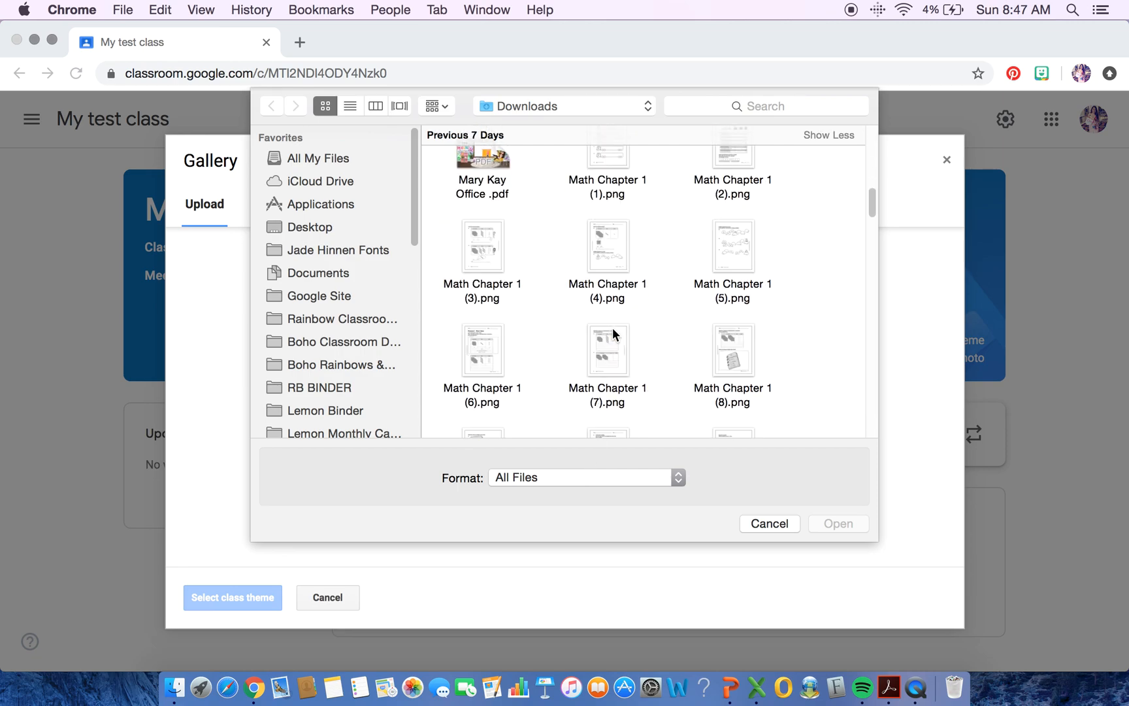
scroll(612, 327, "down", 3)
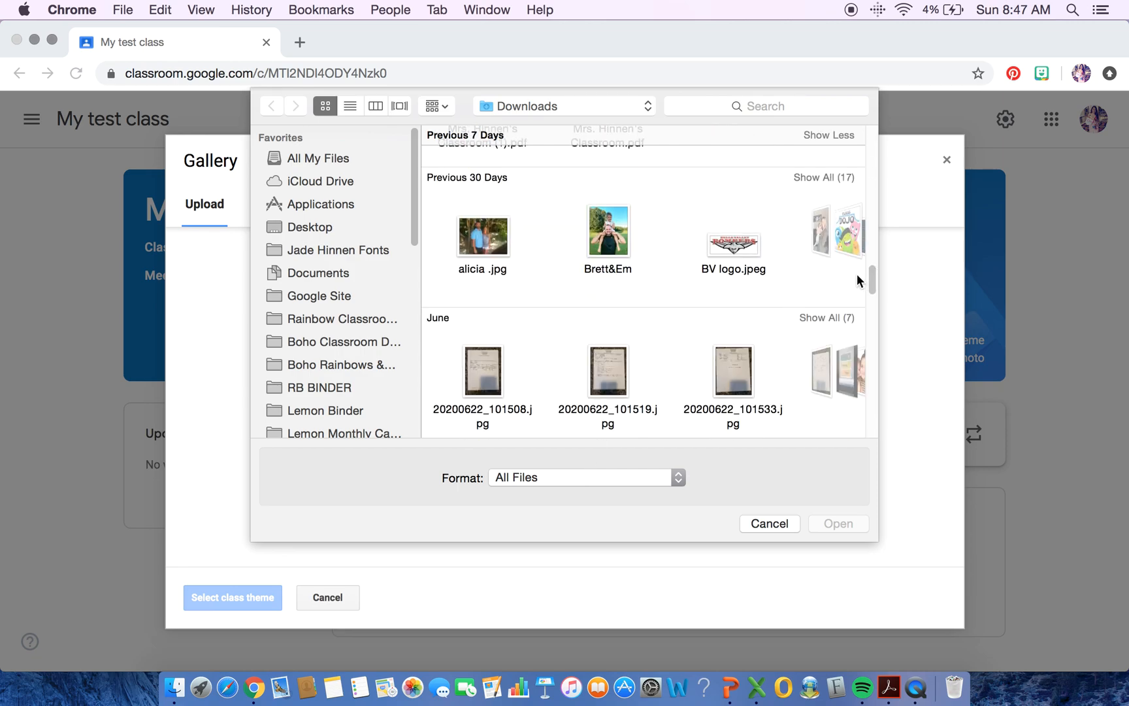
scroll(858, 274, "right", 10)
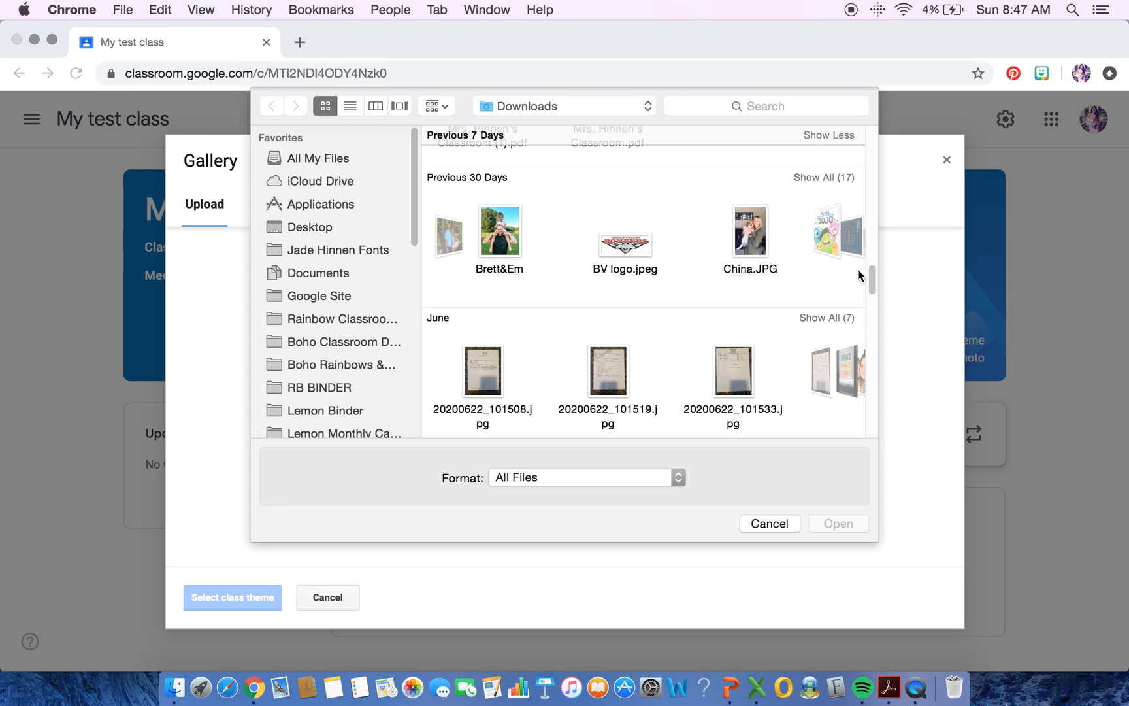
scroll(858, 274, "right", 10)
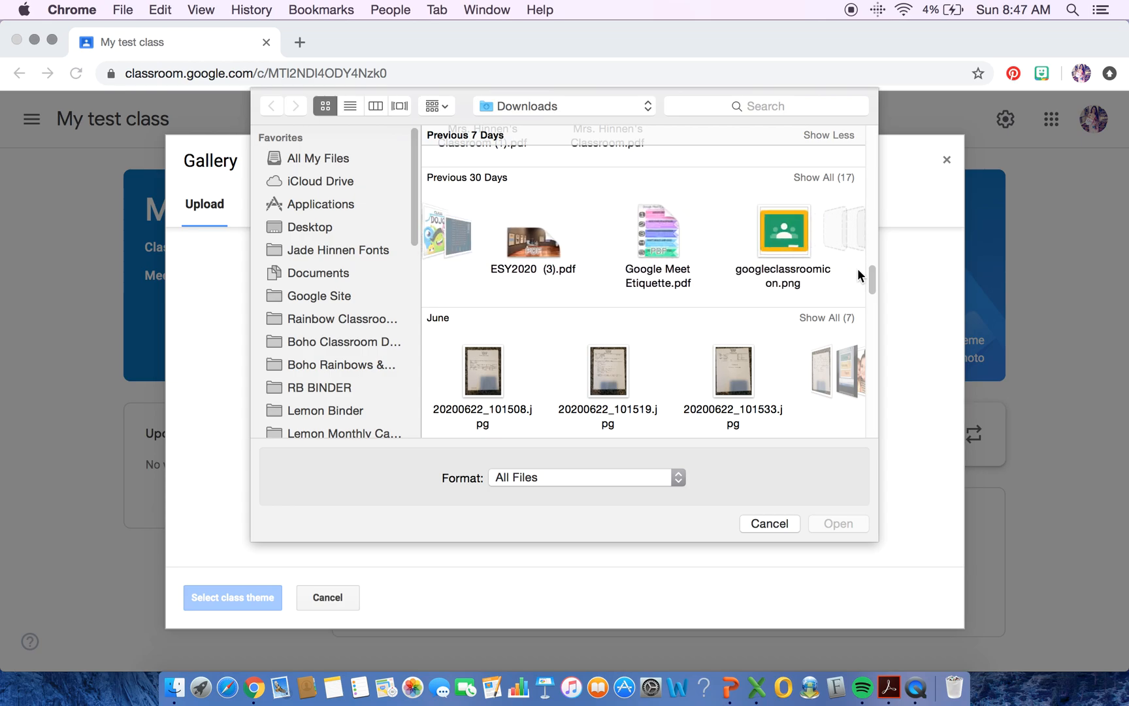
scroll(859, 275, "right", 10)
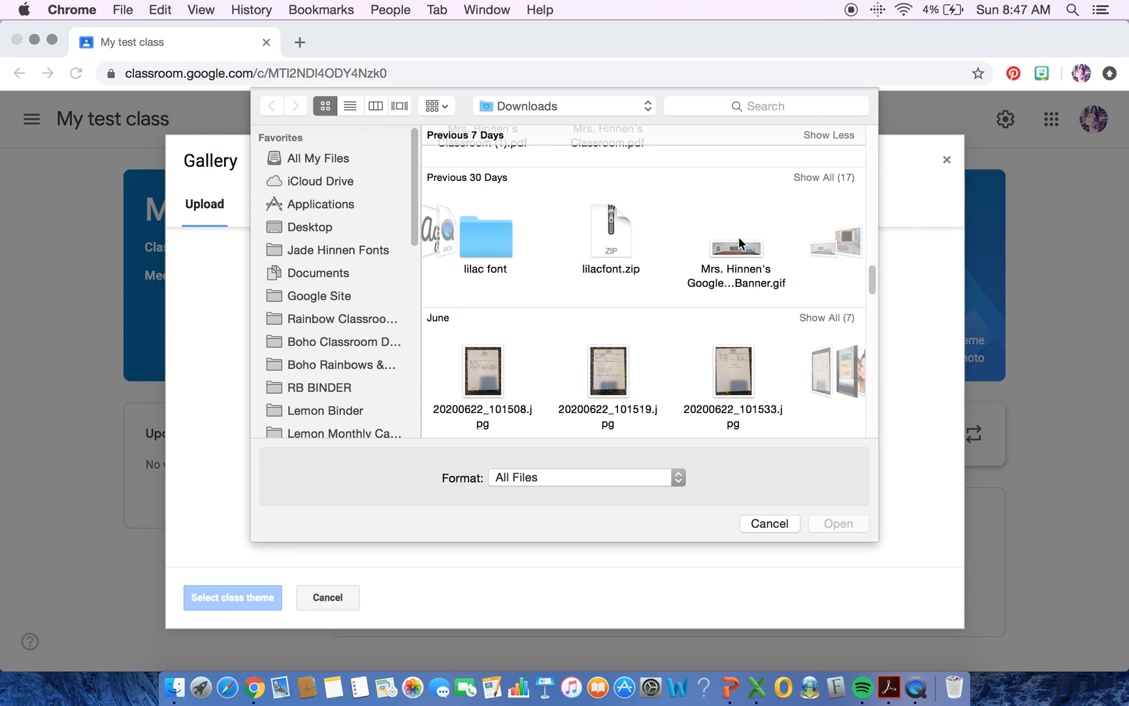
double_click(734, 247)
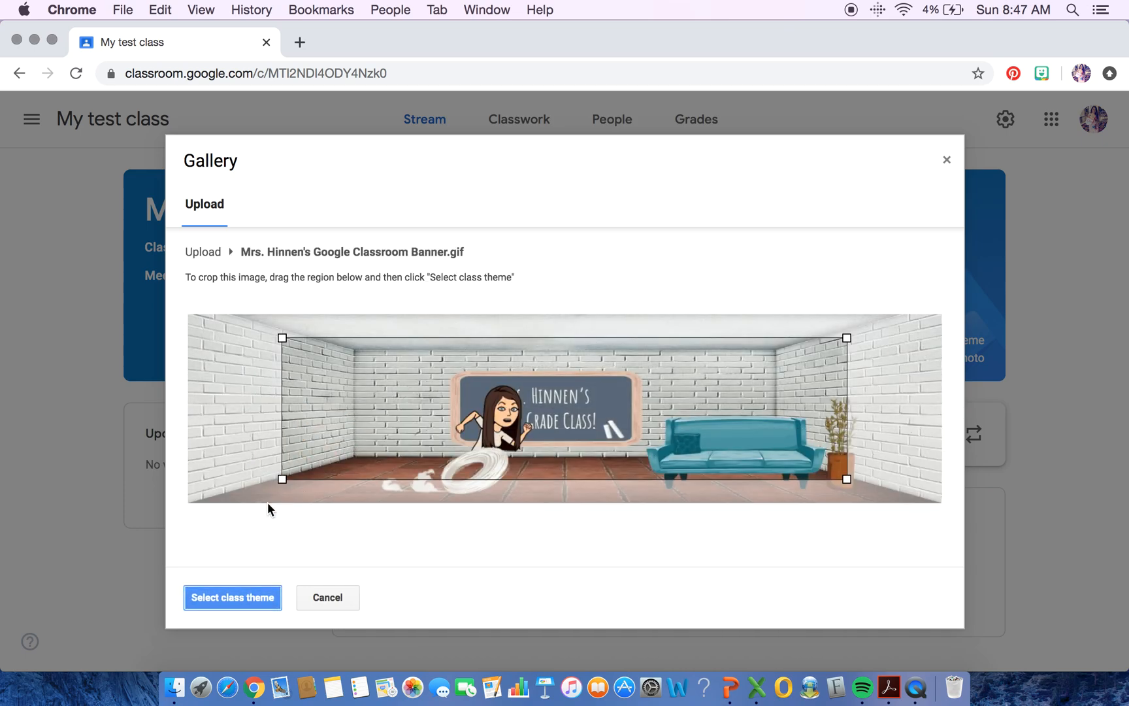
Enlarge the banner's crop region to include most of the classroom scene and apply it as the class theme
left_click_drag(282, 479, 189, 502)
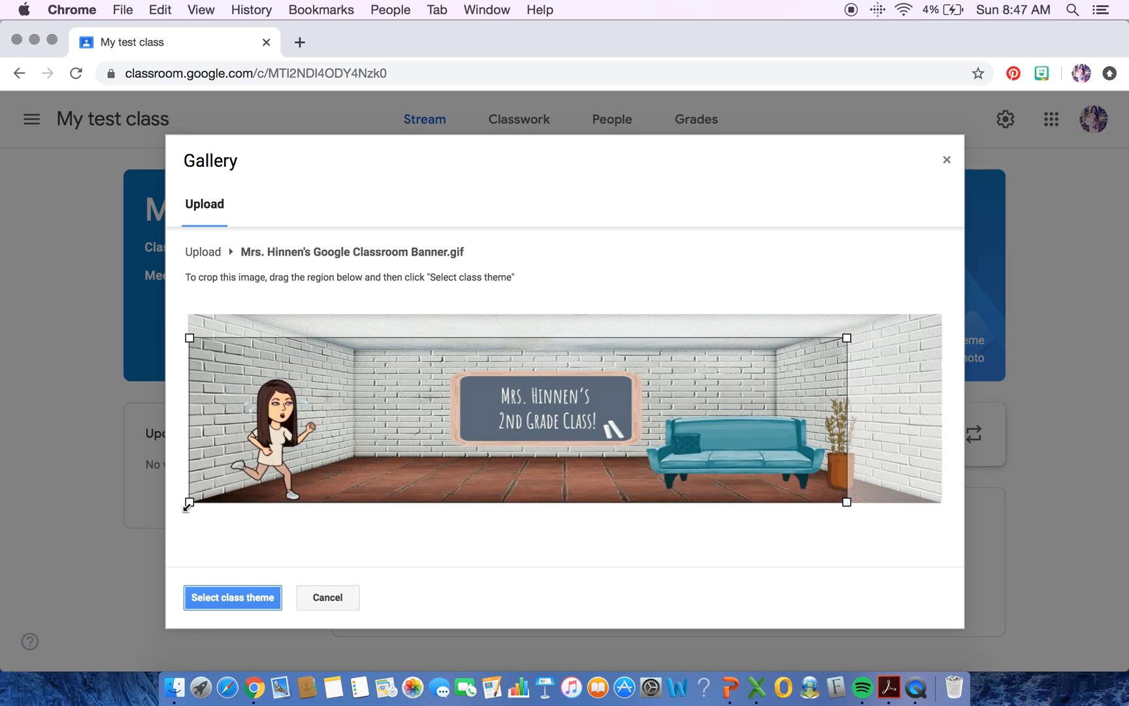
left_click_drag(847, 502, 909, 497)
left_click_drag(782, 498, 795, 498)
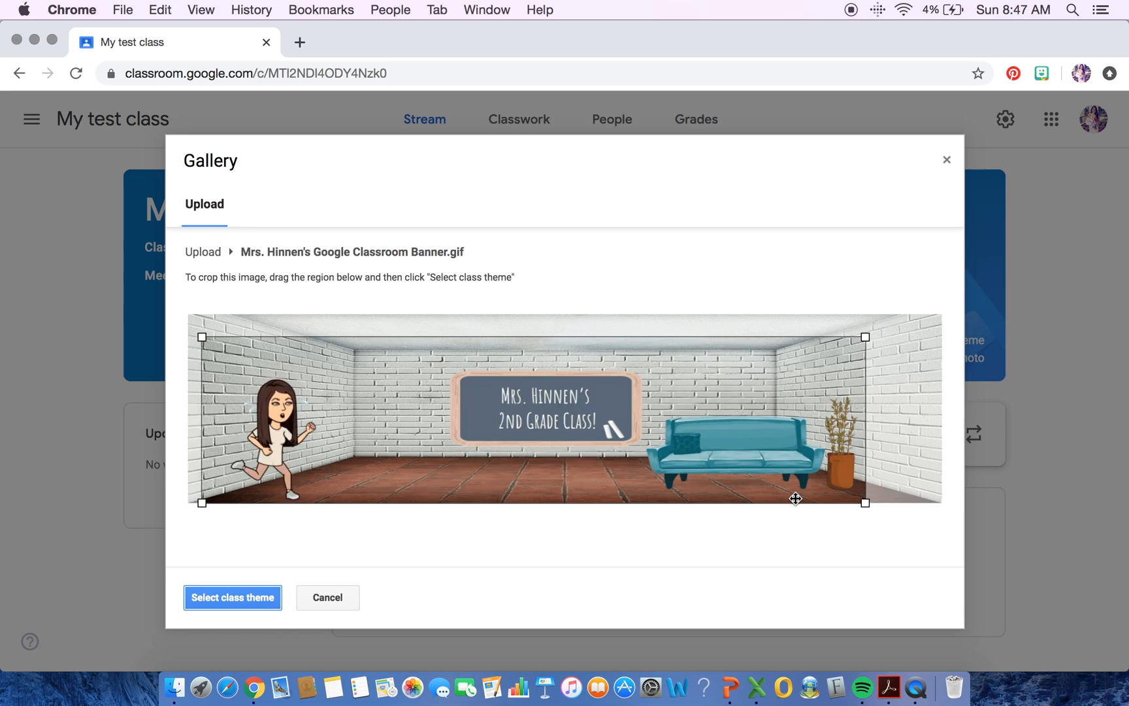
left_click(248, 605)
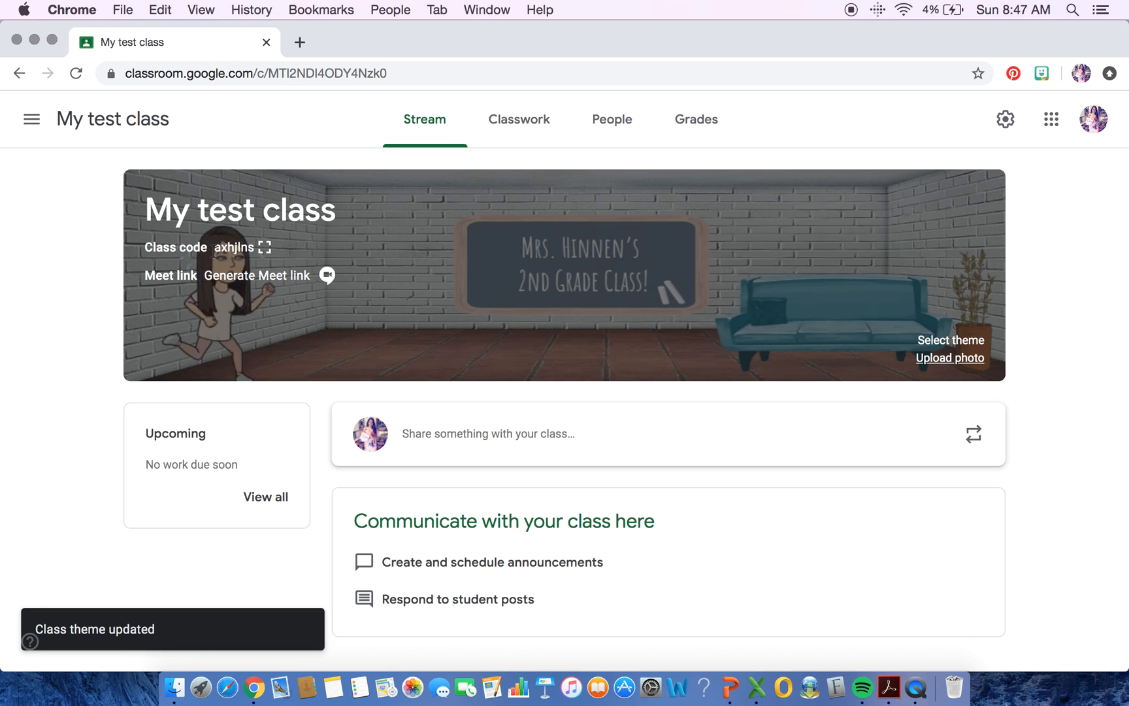
View the enlarged display of the class code and close it
left_click(264, 248)
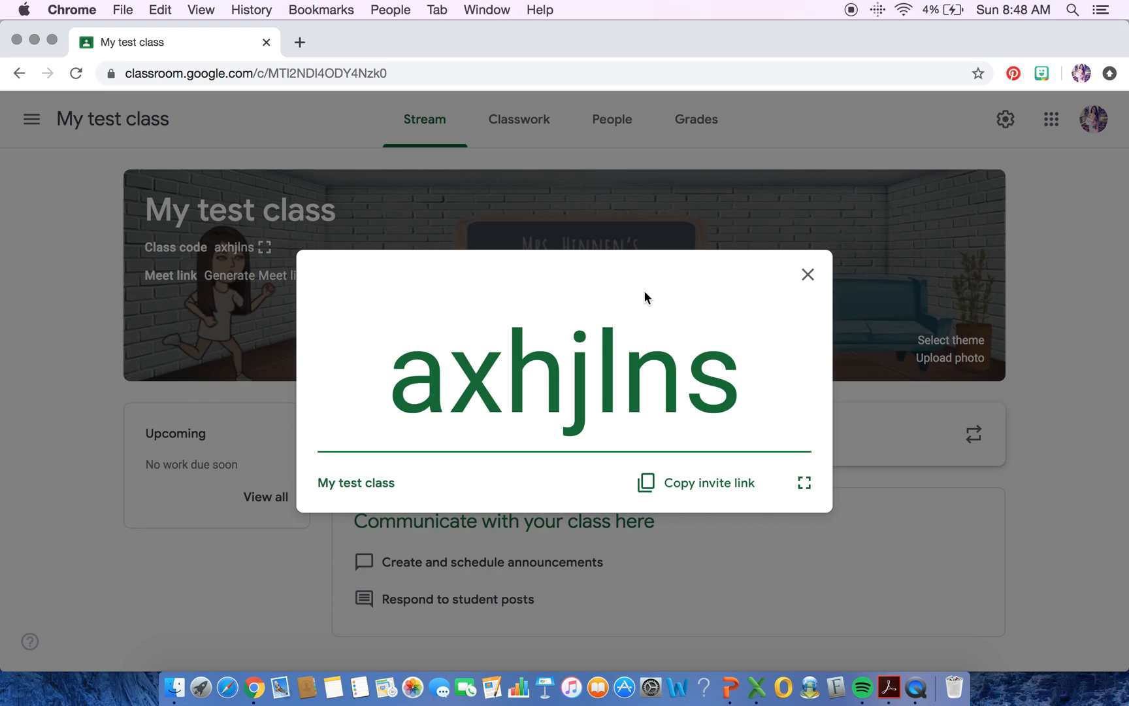
left_click(807, 275)
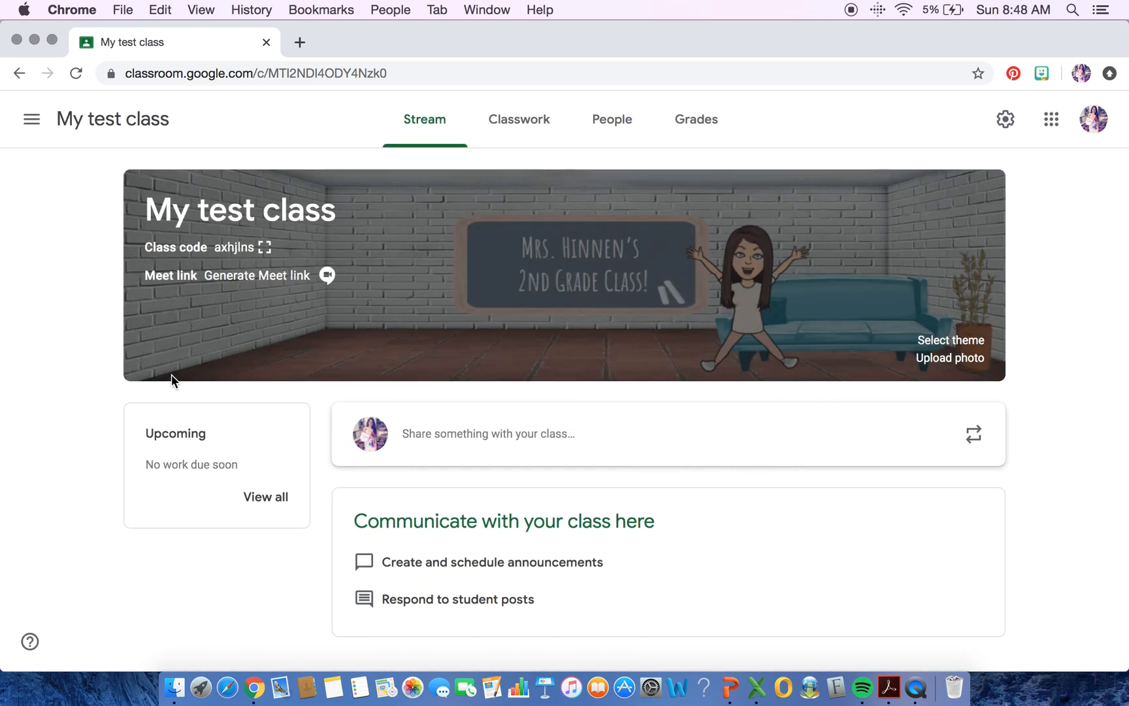
Generate a Meet link for the class and save it as visible to students
left_click(285, 282)
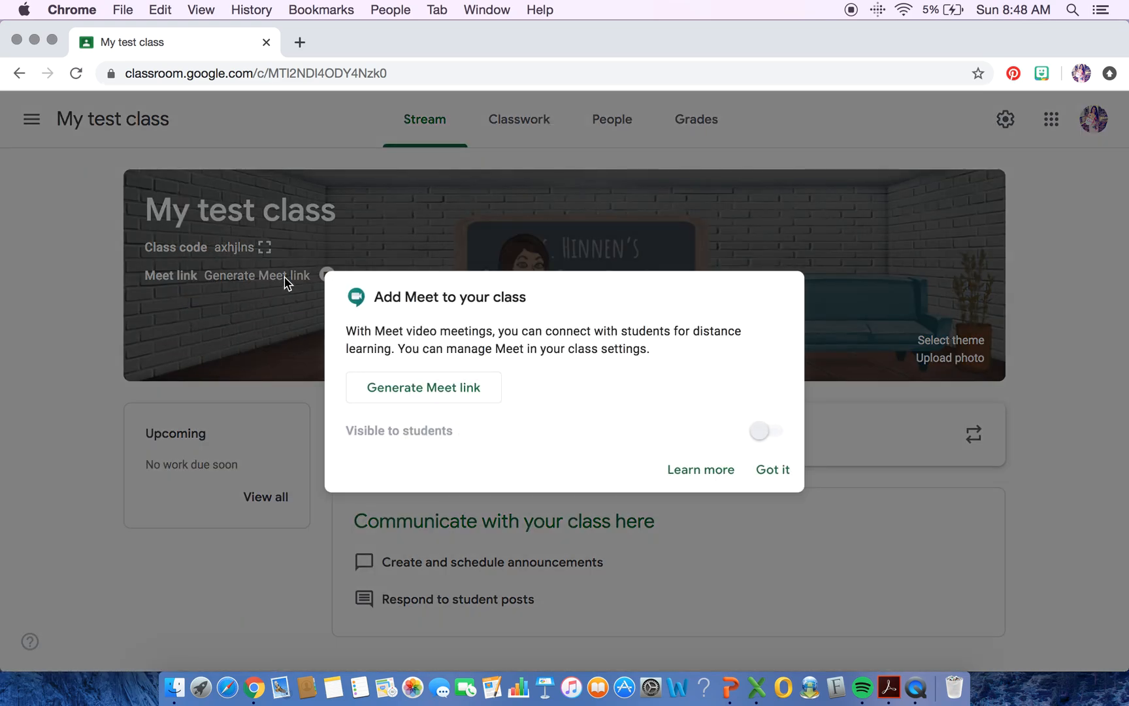
left_click(395, 387)
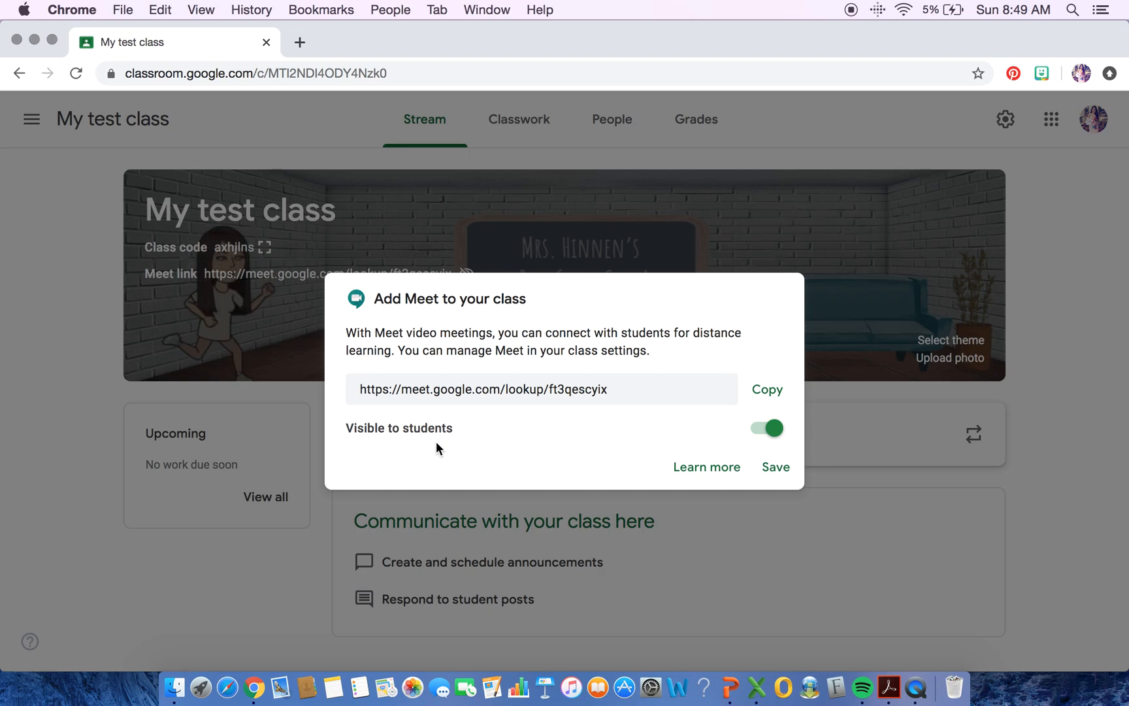
left_click(770, 432)
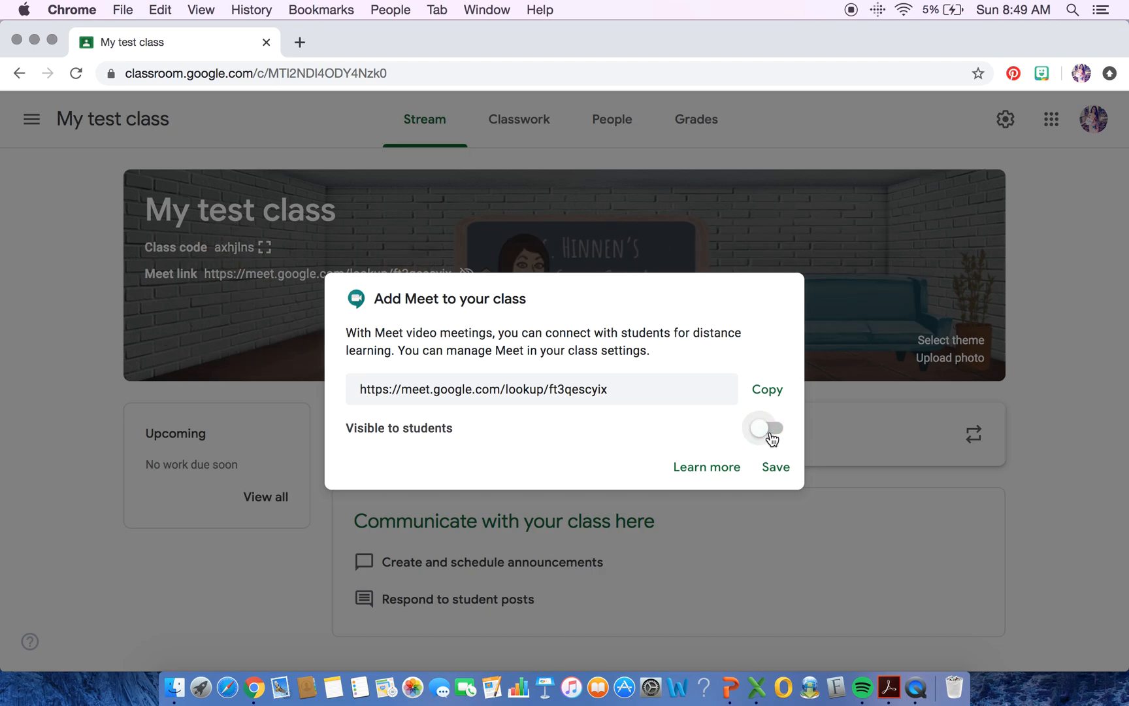
left_click(770, 431)
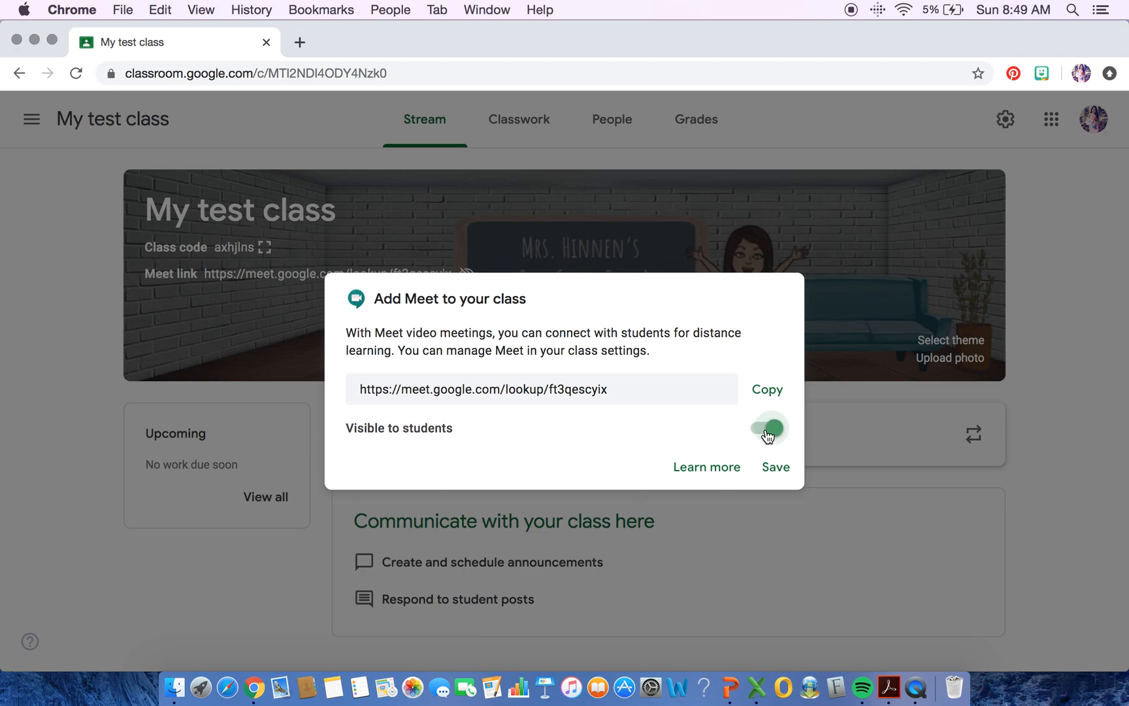
left_click(778, 474)
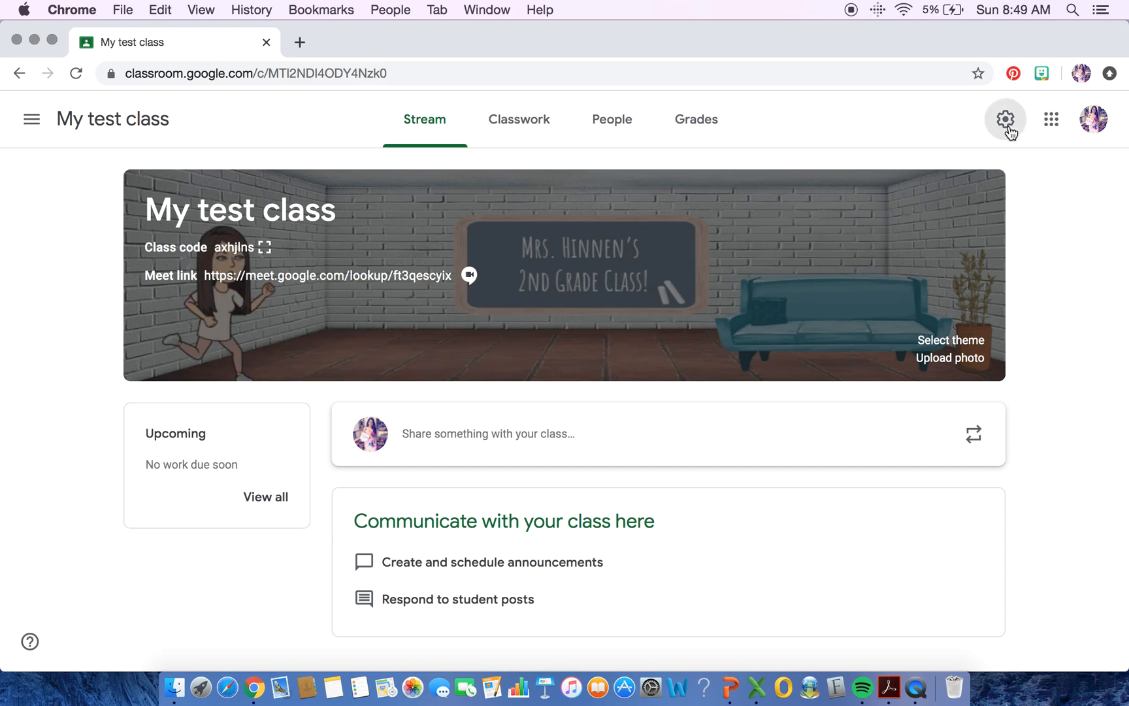
Turn off the Meet link's visibility to students in the class settings and save the change
left_click(1007, 124)
scroll(534, 386, "down", 15)
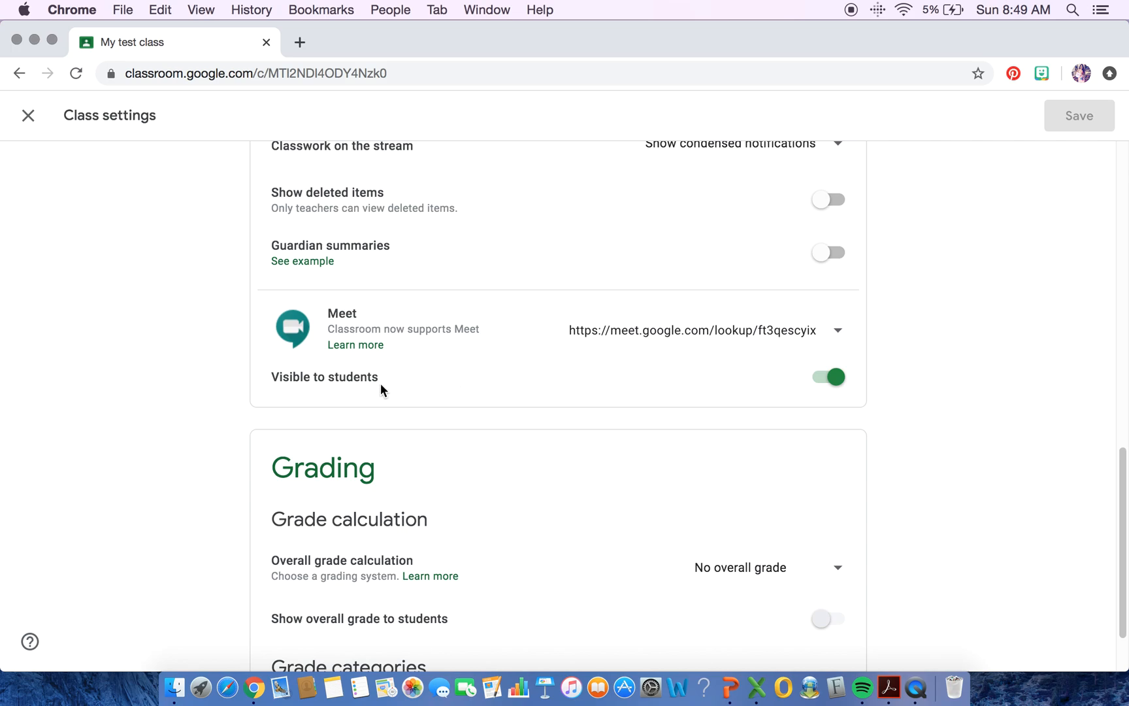
left_click(838, 381)
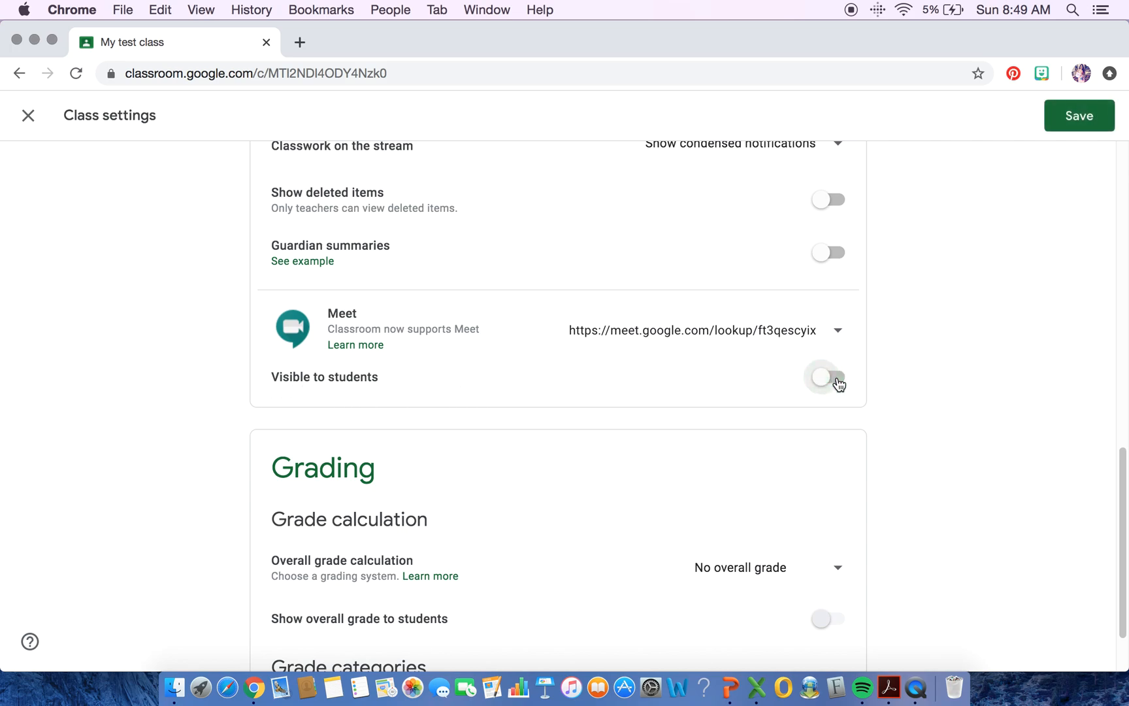
left_click(1080, 121)
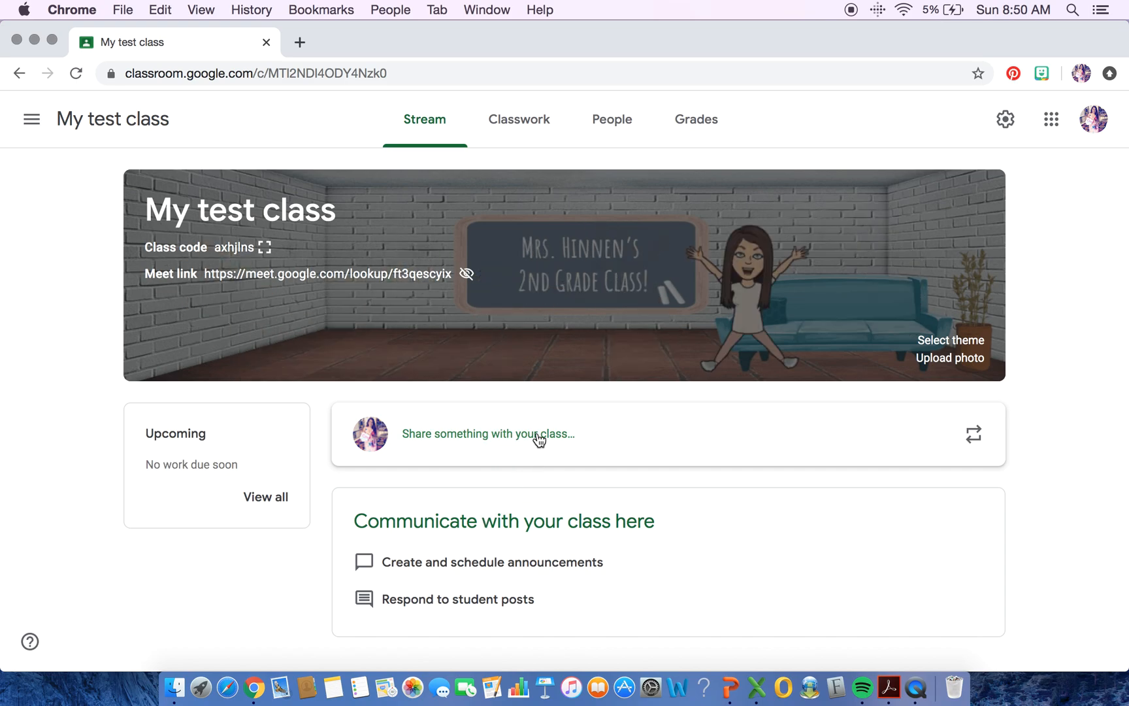
Post the announcement "Hello, how are you today?" to all students in My test class
left_click(479, 437)
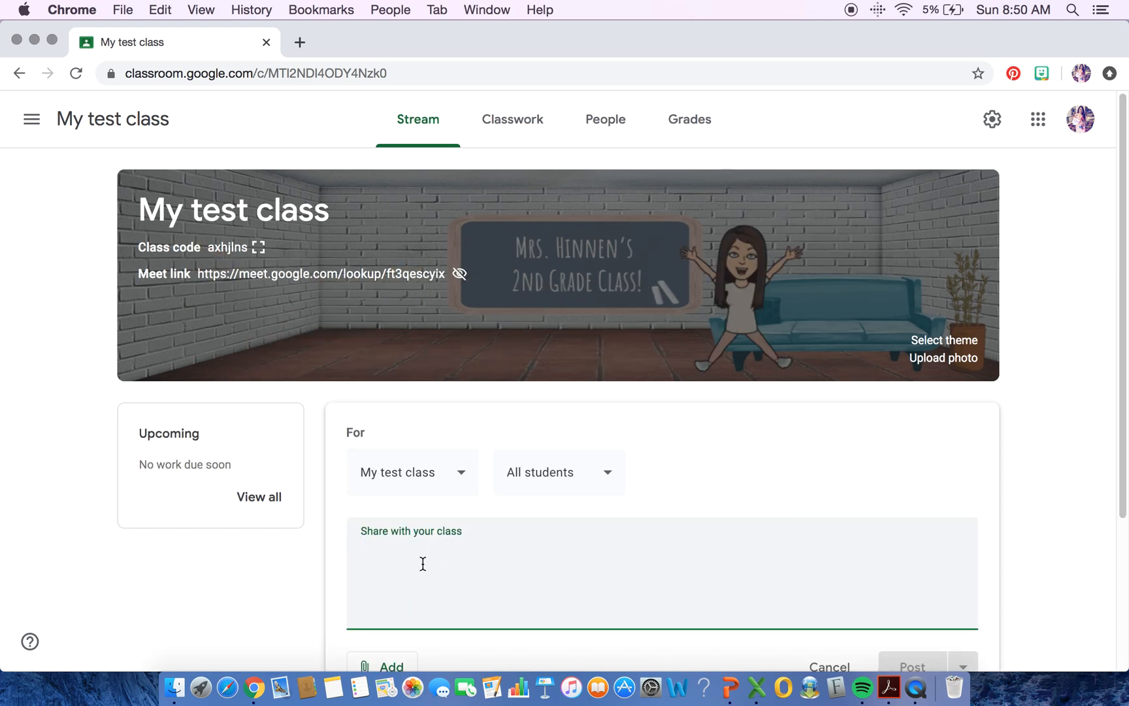
type("Hello")
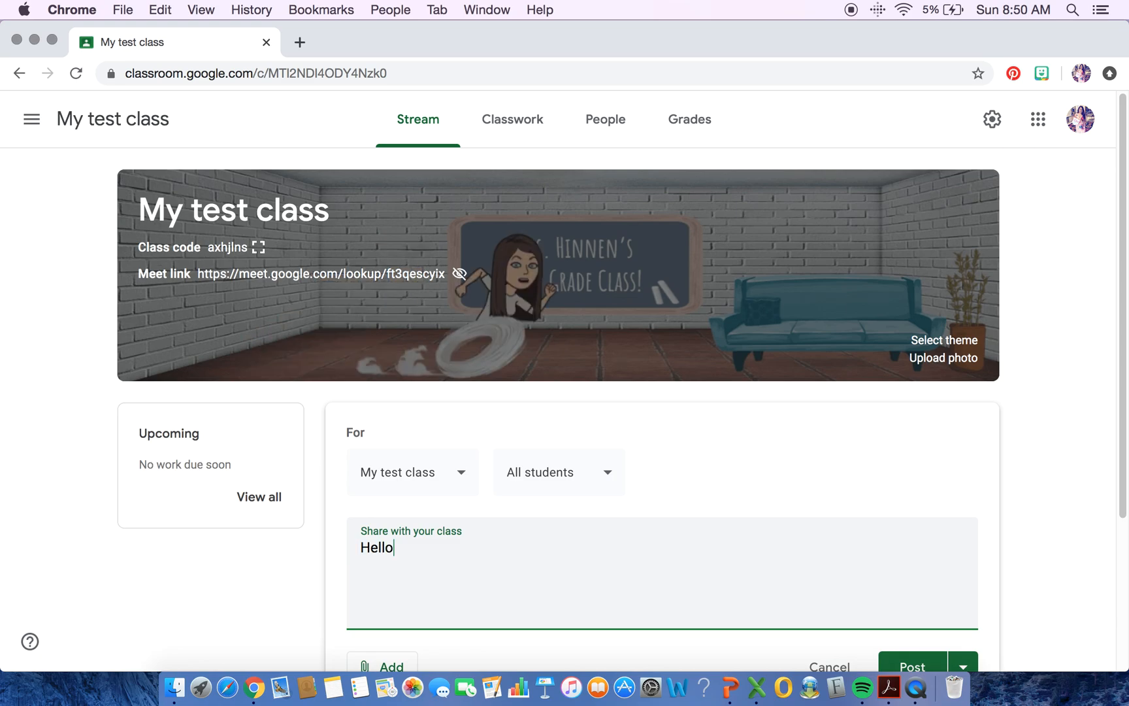
type(", how are you today?")
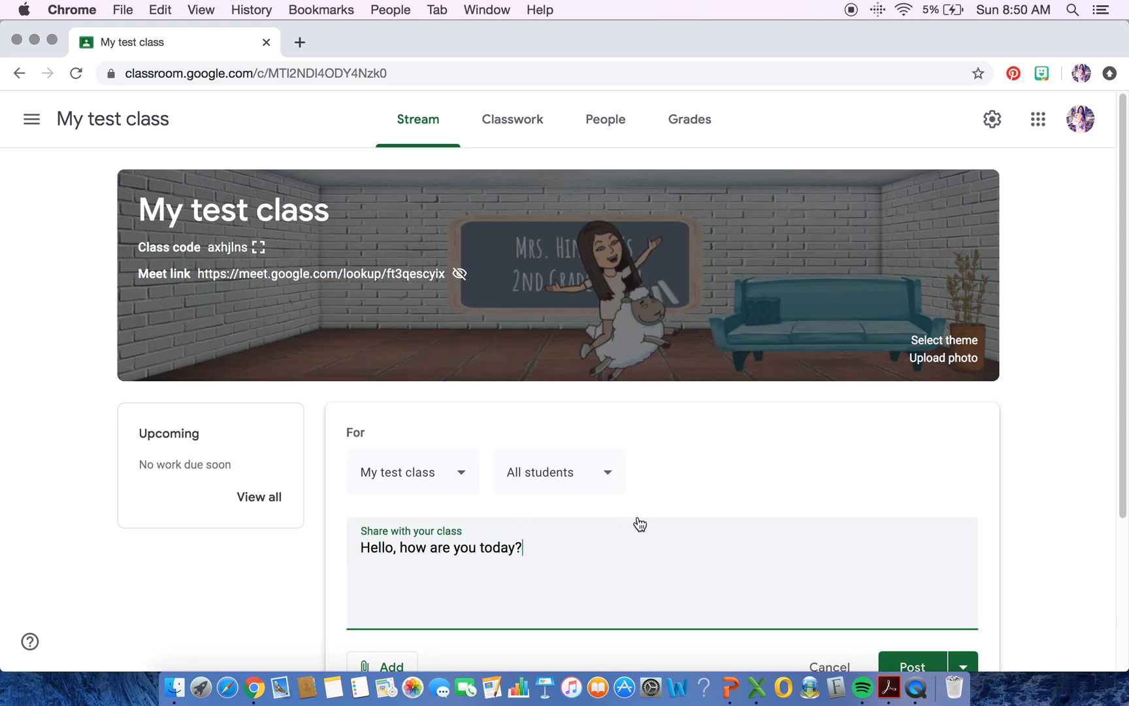
scroll(641, 520, "down", 3)
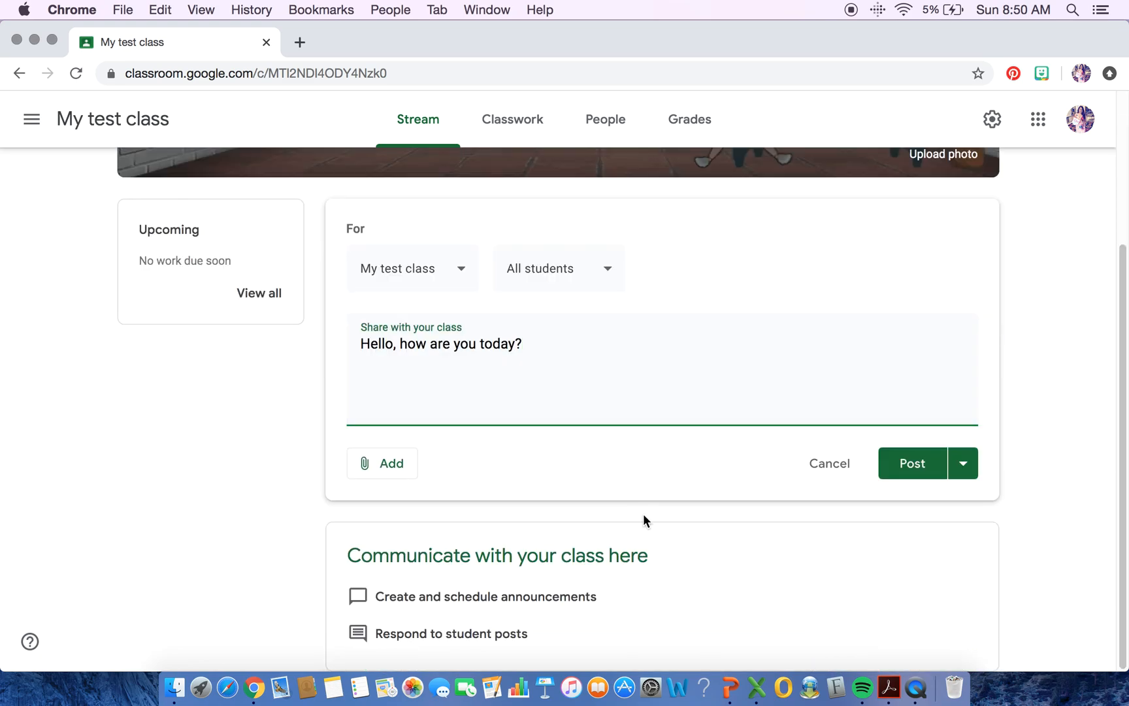
left_click(915, 461)
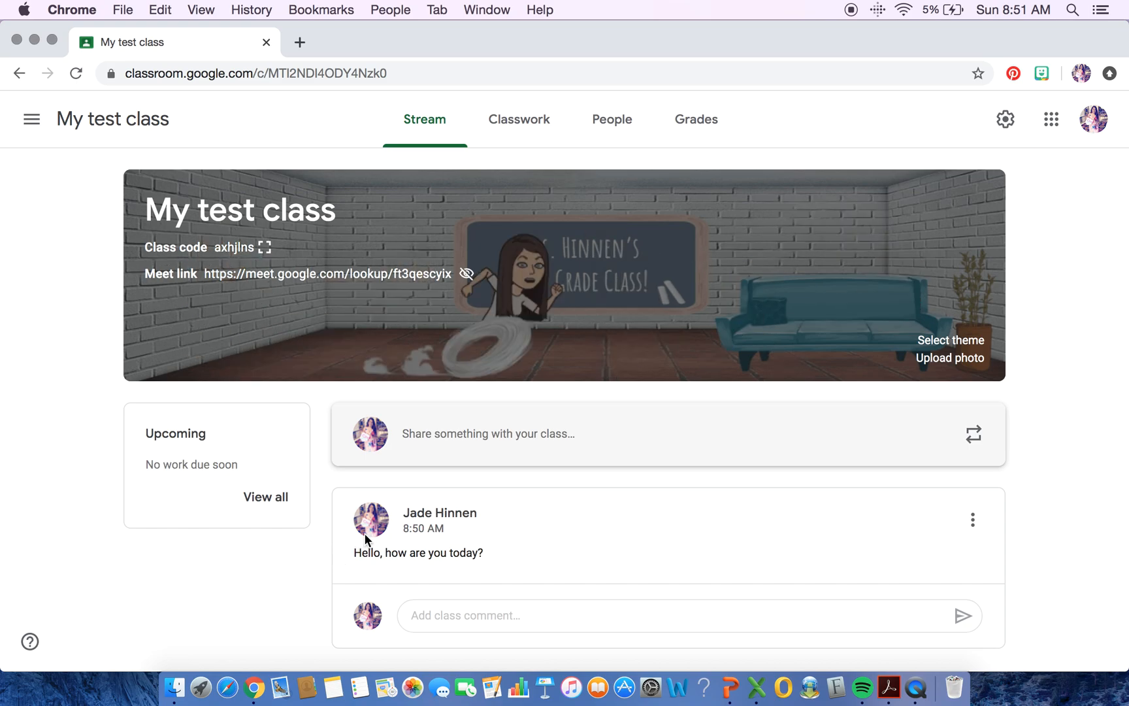
Start a new classwork material and title it "Bitmoji Classroom"
left_click(530, 120)
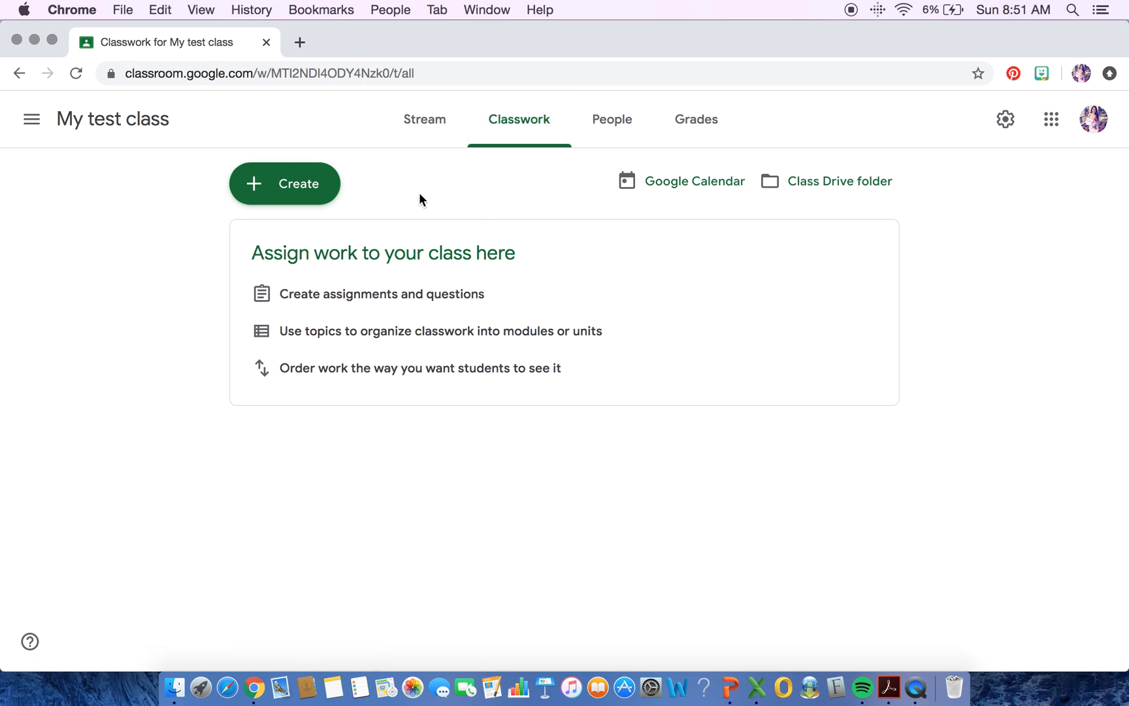
left_click(306, 187)
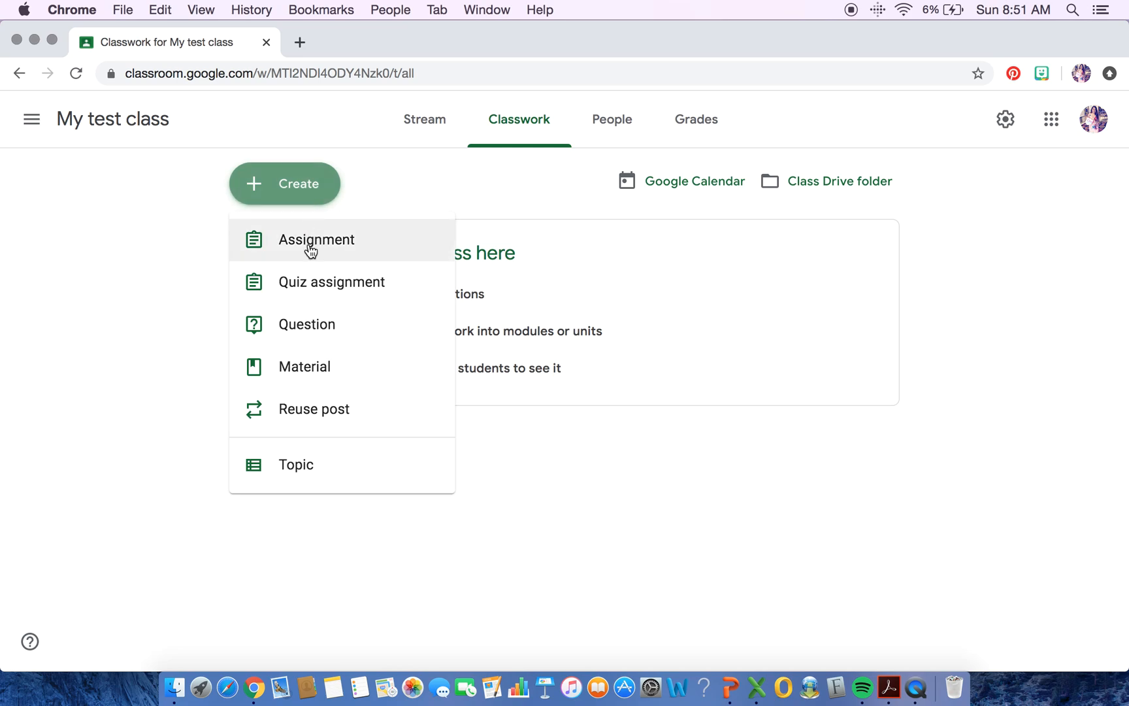
left_click(317, 374)
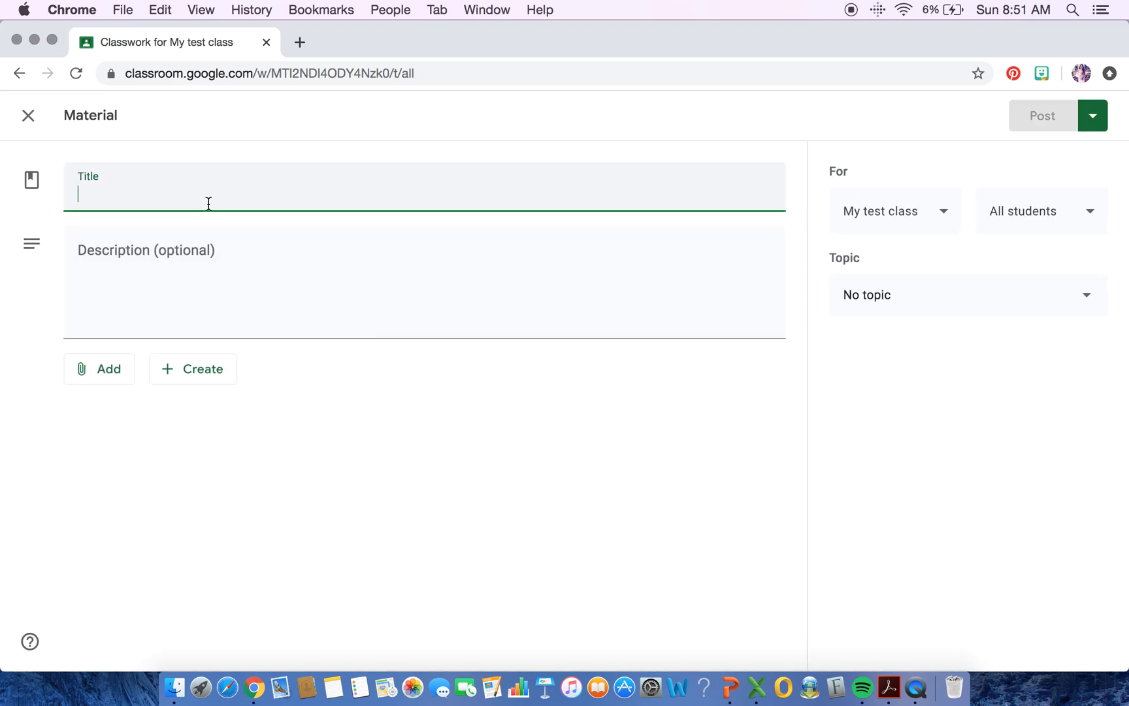
type("Bitm")
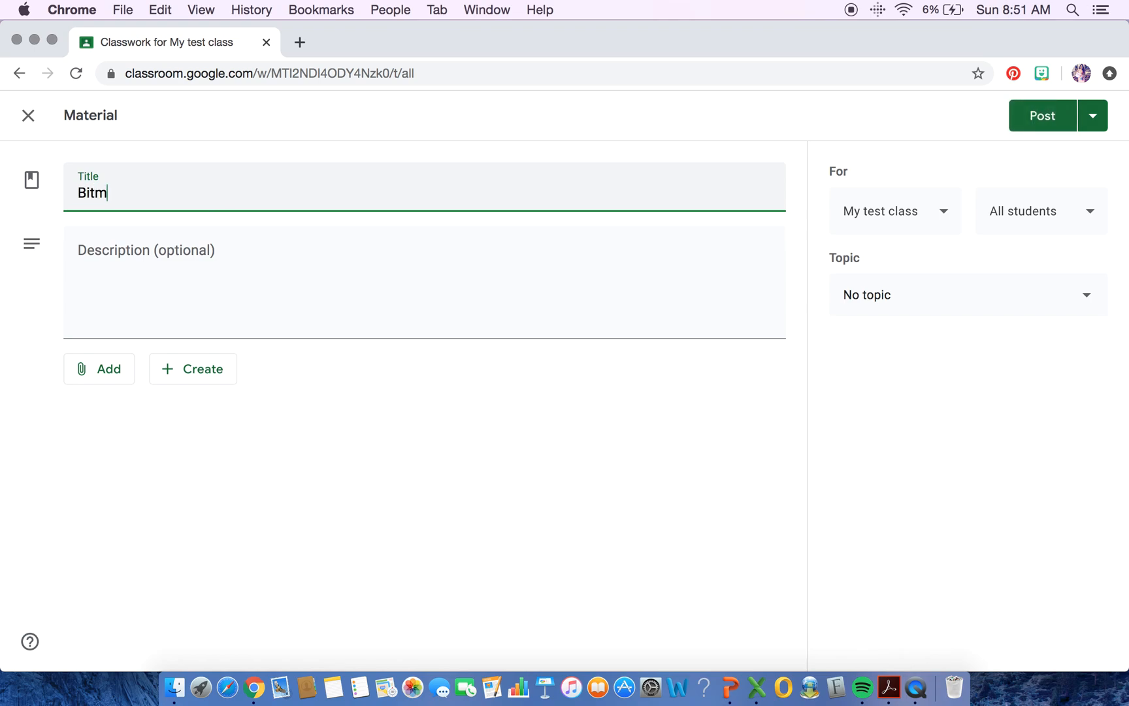
type("oji Classroom")
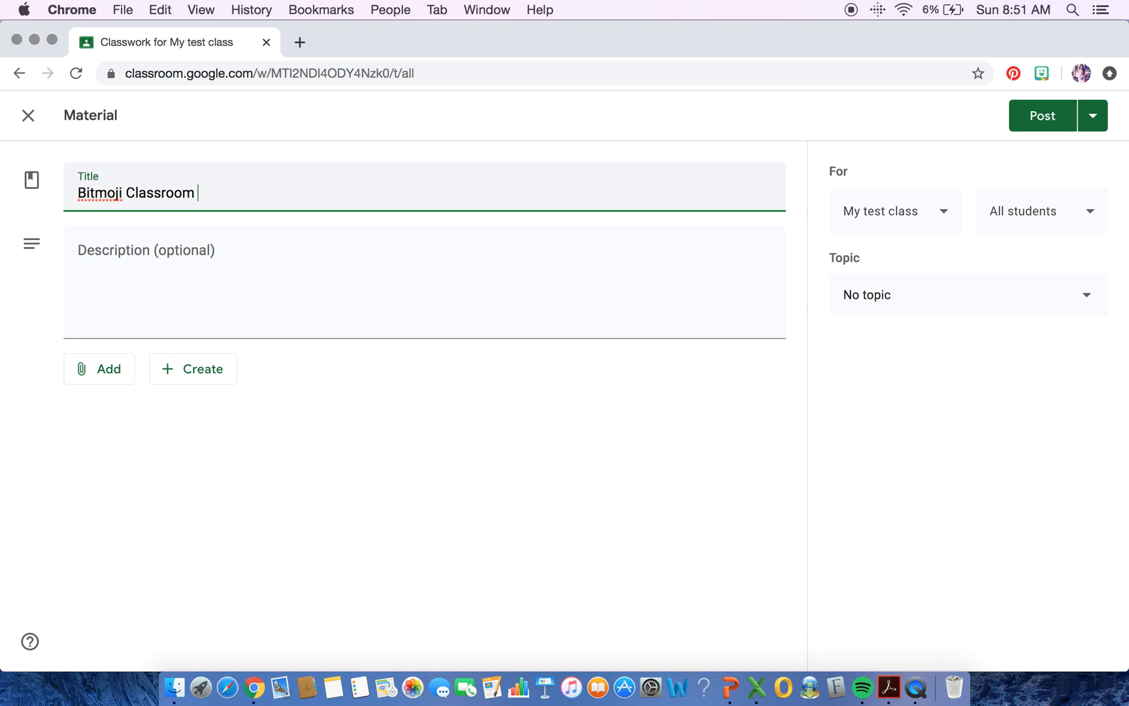
Enter the material's description "Click here to see our bitmoji classroom."
left_click(108, 287)
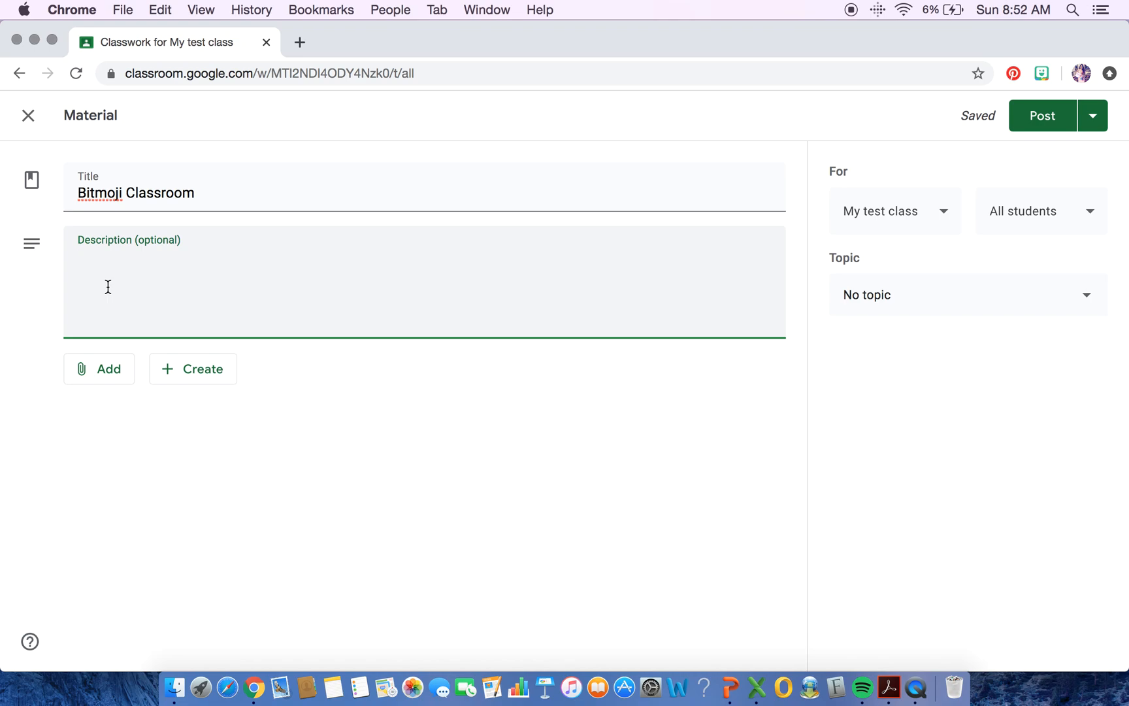
type("Click here to see ")
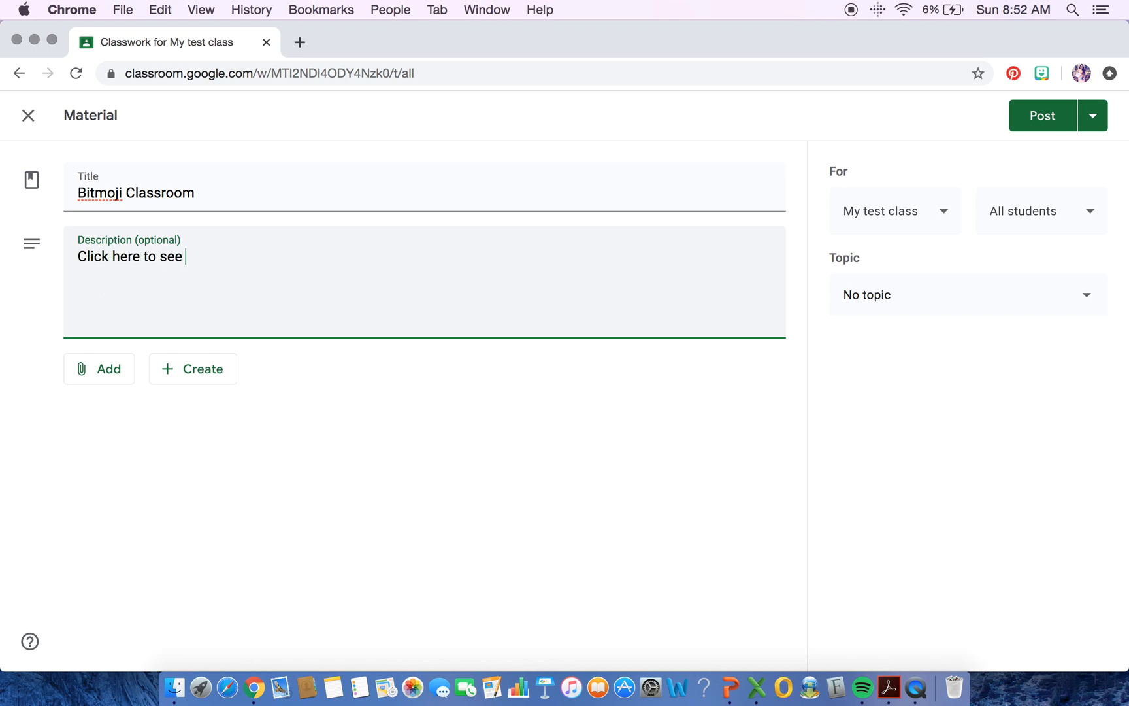
type("our bitmoji classroo")
type("m.")
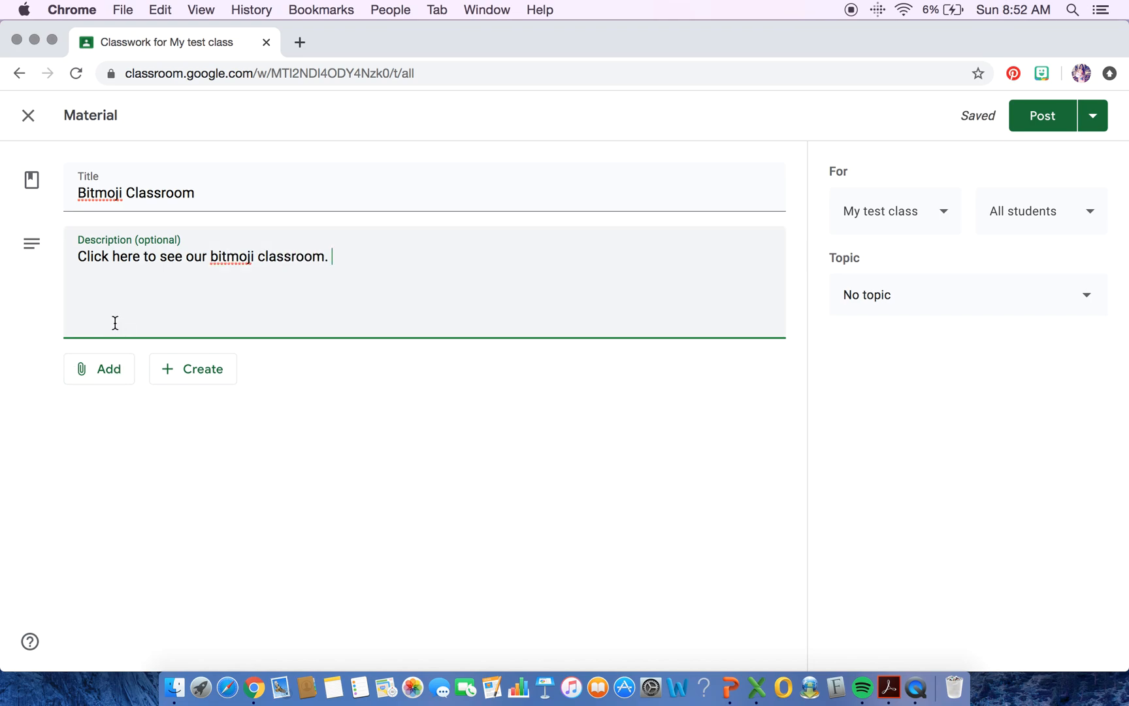
Begin adding a link to the material and copy the web address of the bookmarked Google Slides classroom presentation
left_click(107, 373)
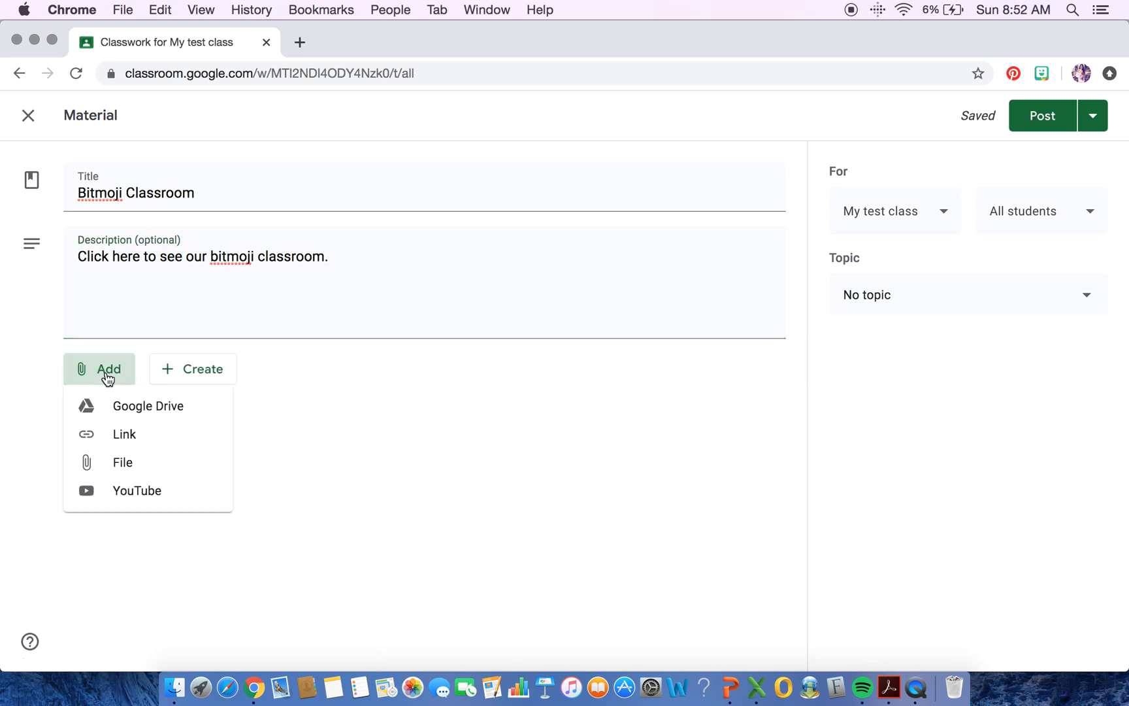
left_click(125, 441)
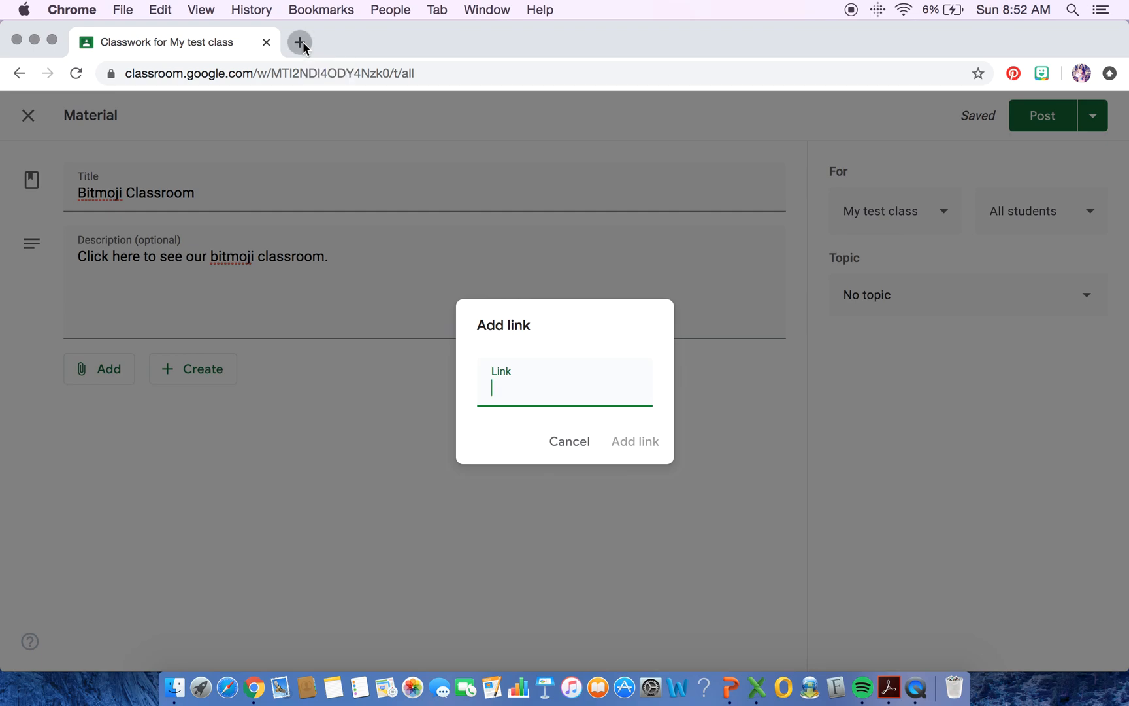
left_click(301, 42)
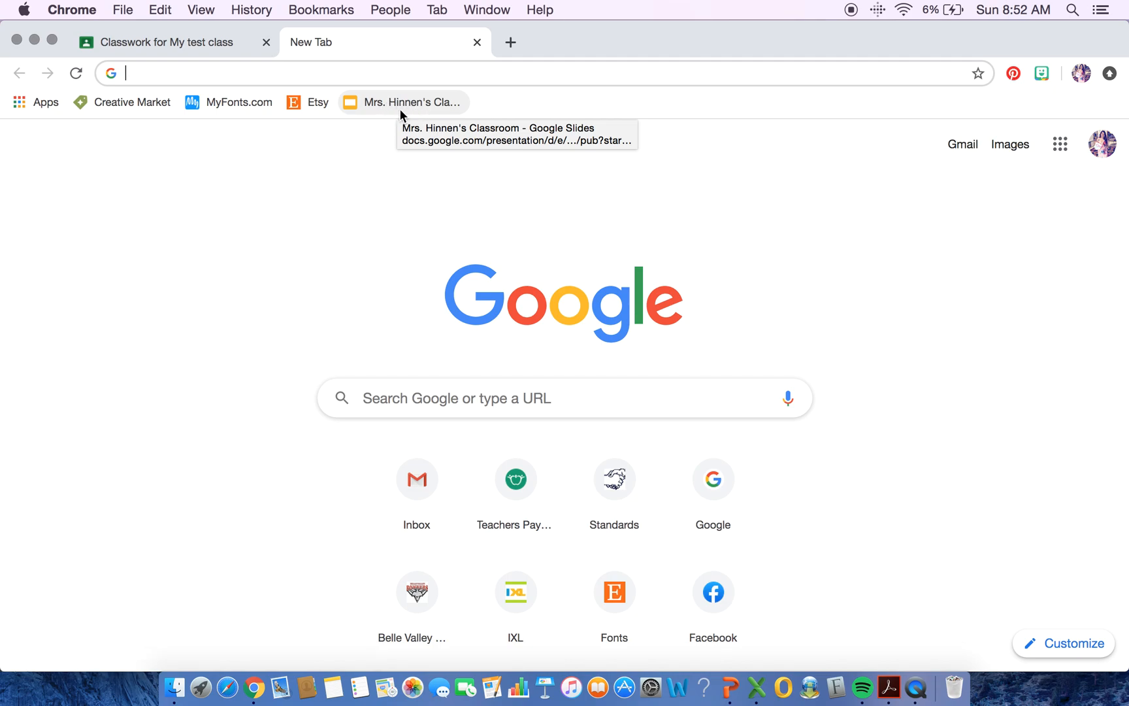
left_click(398, 105)
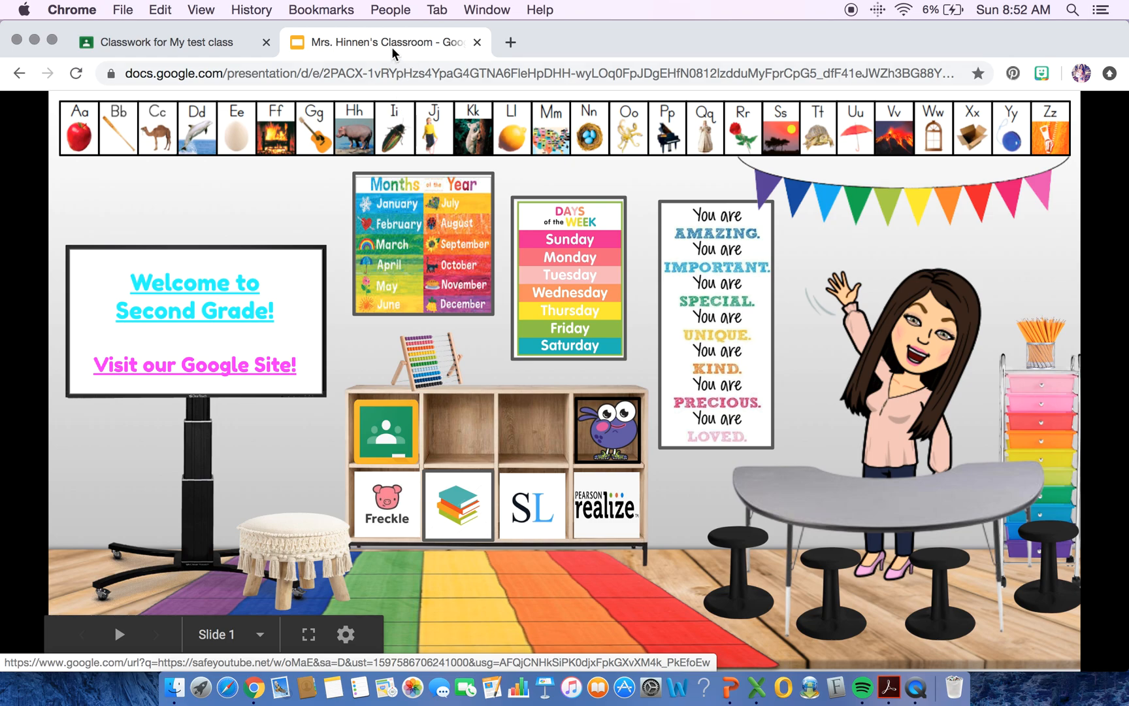
left_click(285, 74)
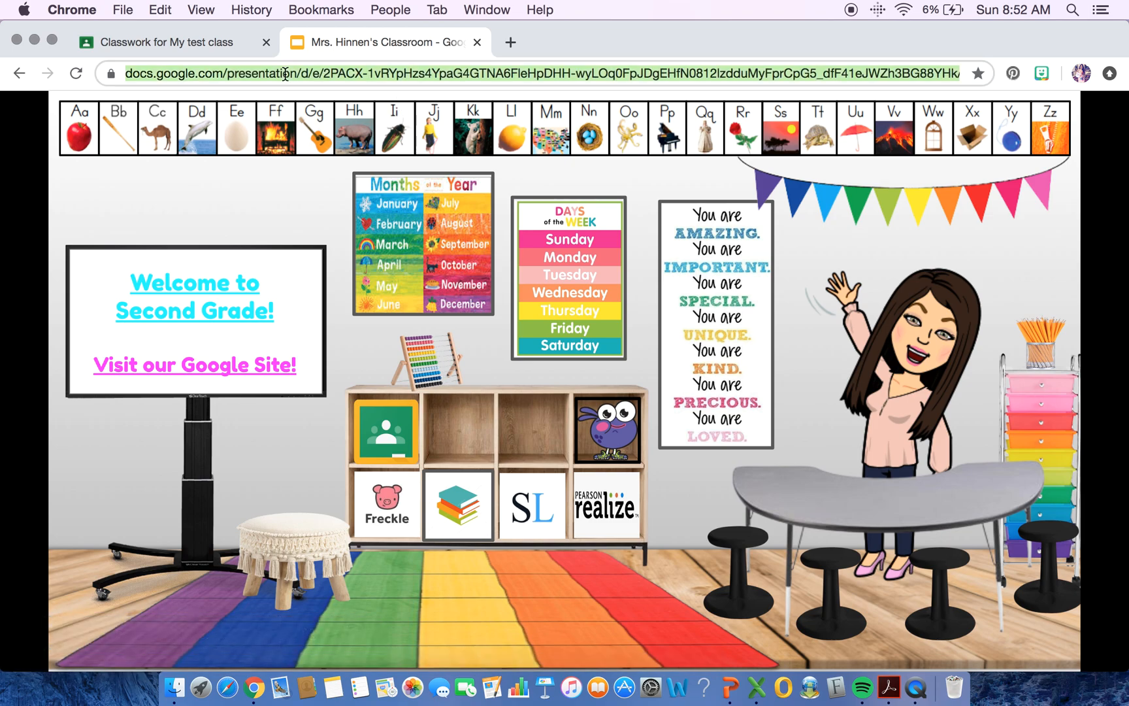
right_click(284, 72)
left_click(355, 180)
Return to the Bitmoji Classroom material and attach the copied presentation address as its link
left_click(214, 45)
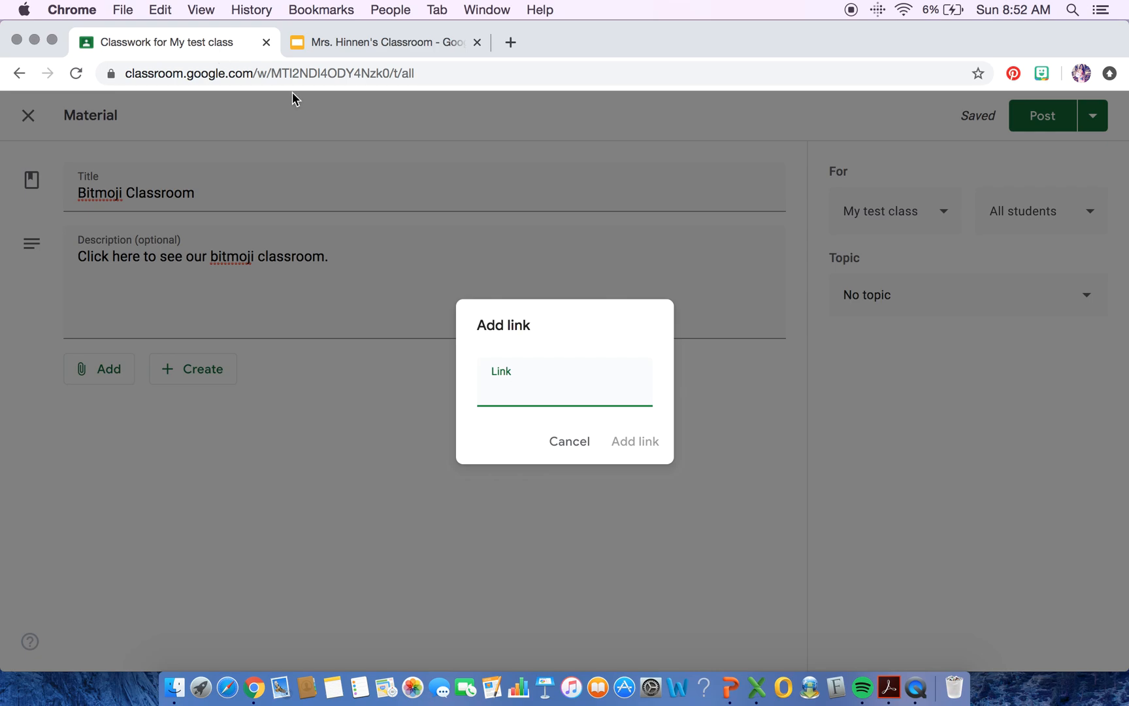
right_click(516, 395)
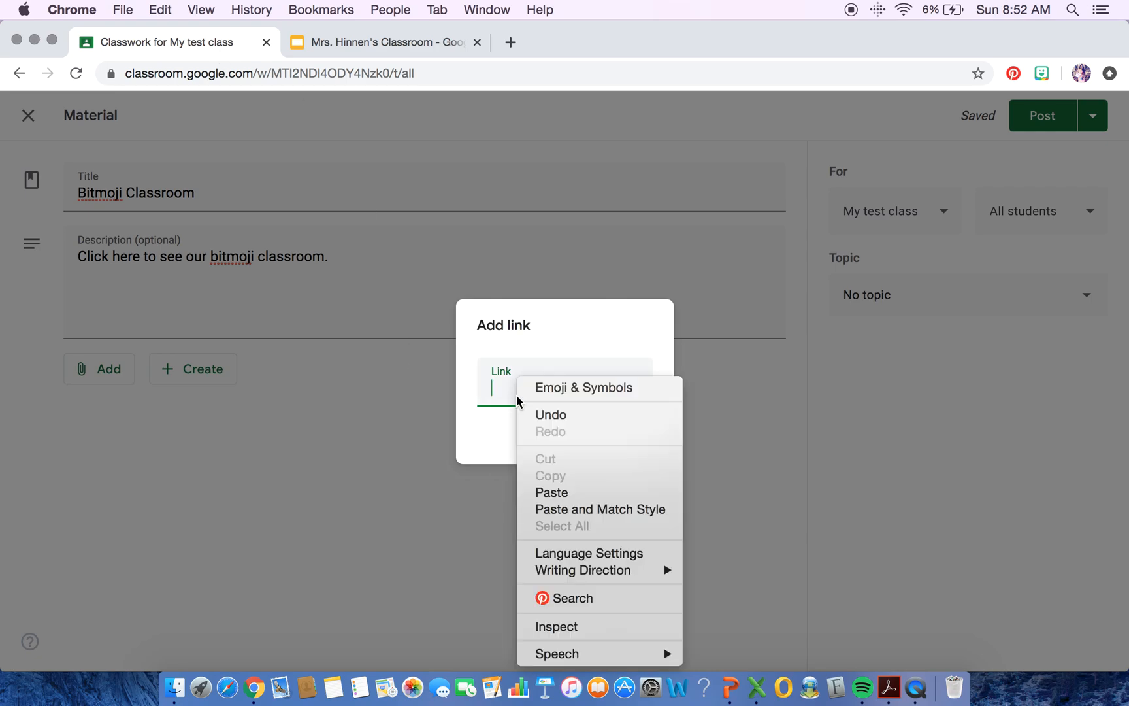
left_click(572, 488)
left_click(634, 443)
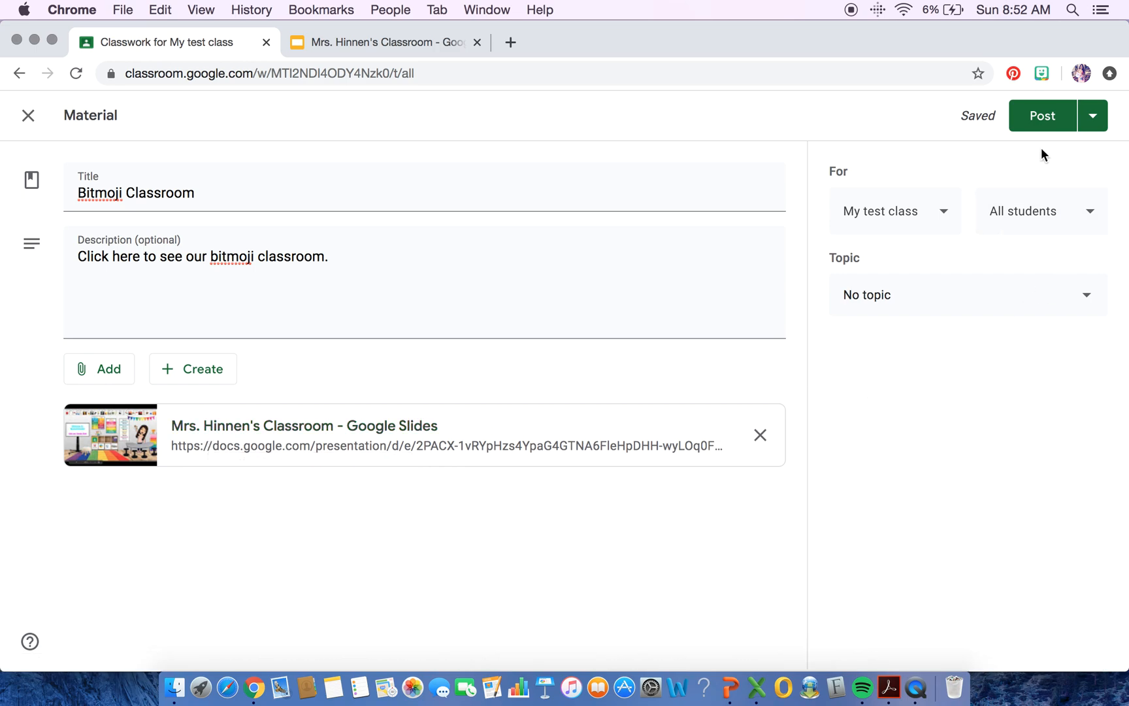
Check the recipient and topic options, keep All students and No topic, and post the Bitmoji Classroom material
left_click(1038, 225)
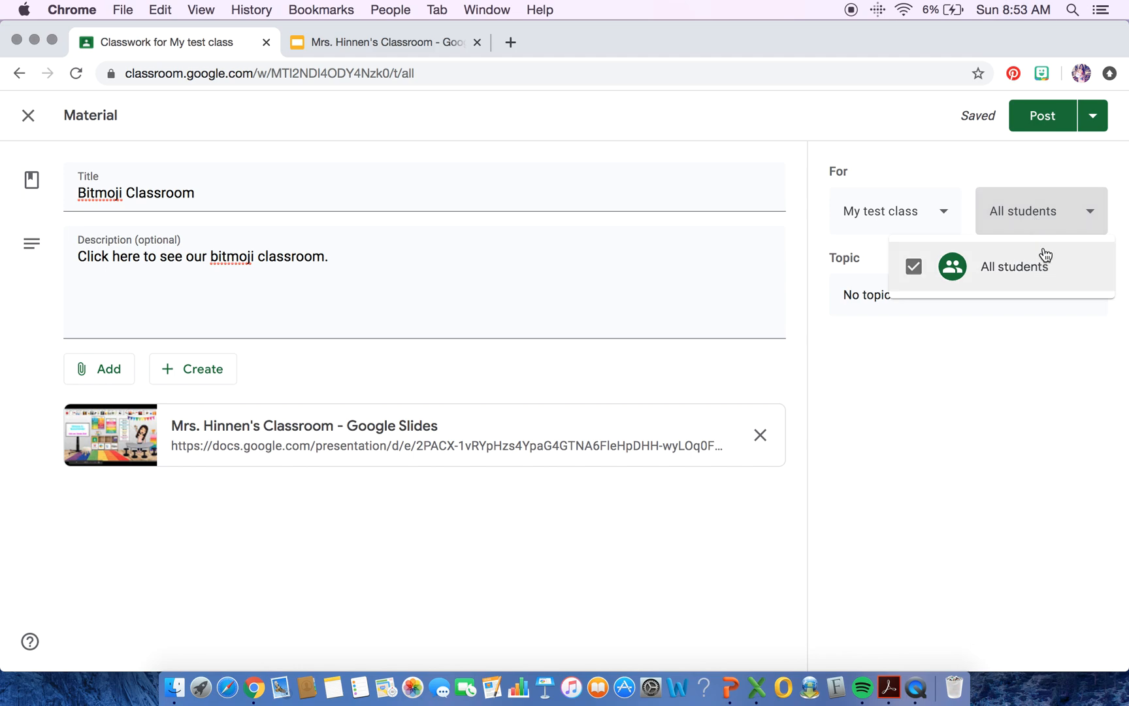
left_click(1010, 353)
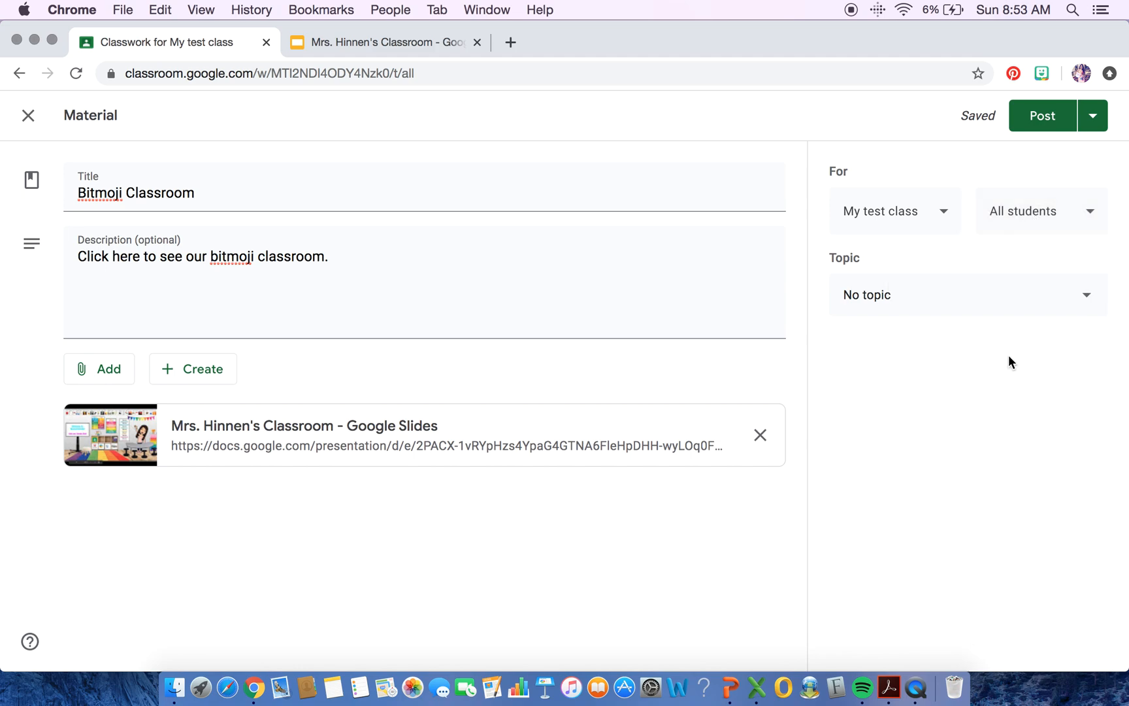
left_click(999, 299)
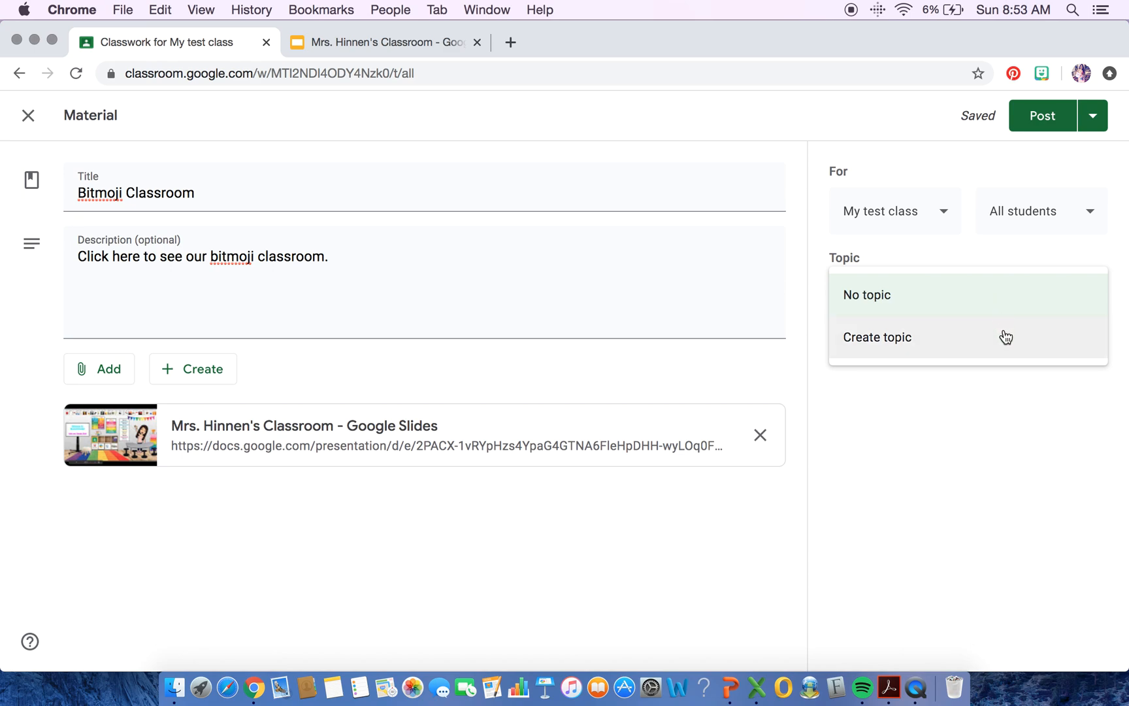
left_click(990, 308)
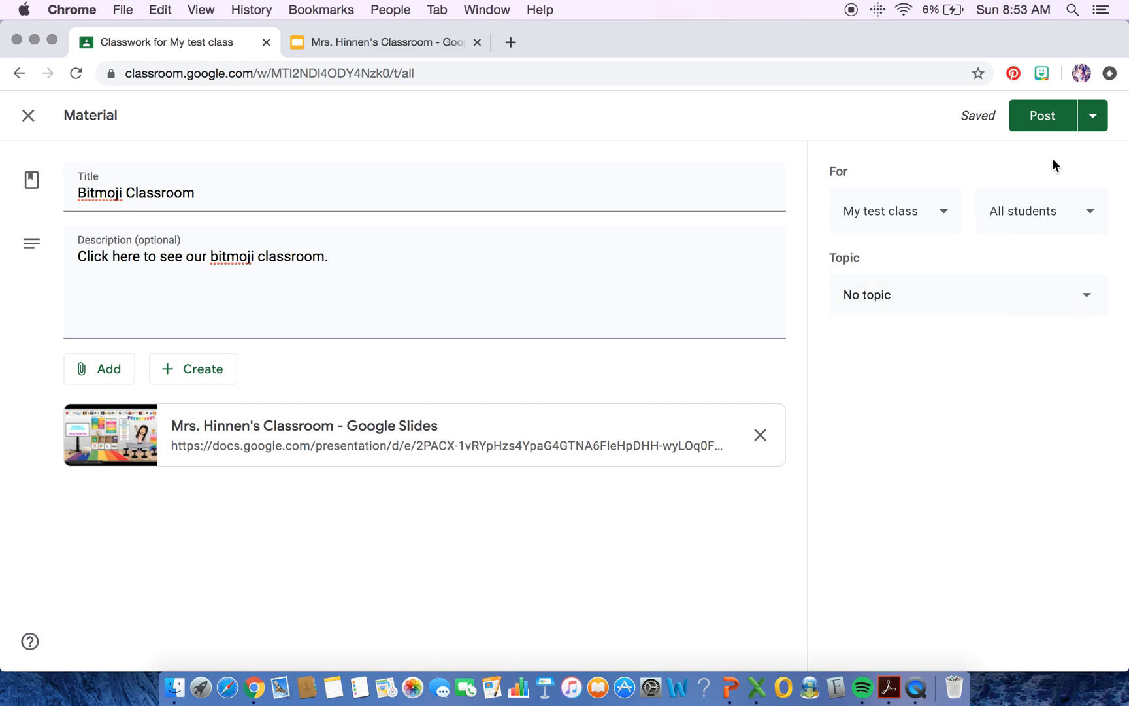
left_click(1040, 122)
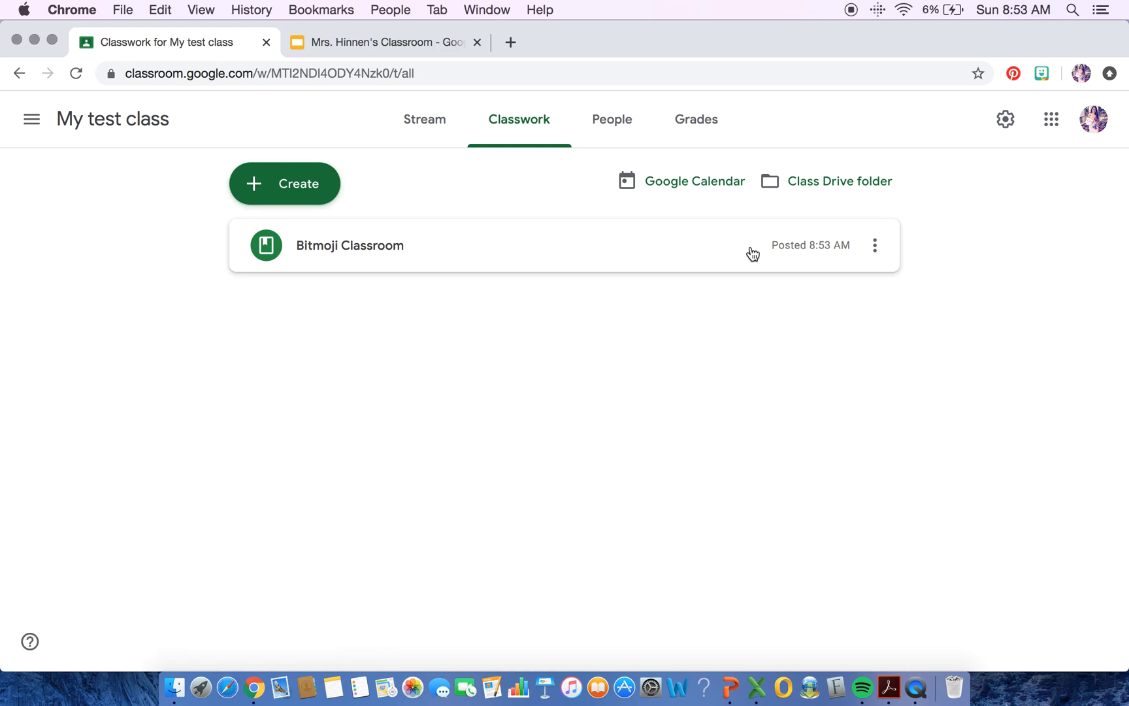
View the material's post in the class stream and return to the classwork page
left_click(441, 145)
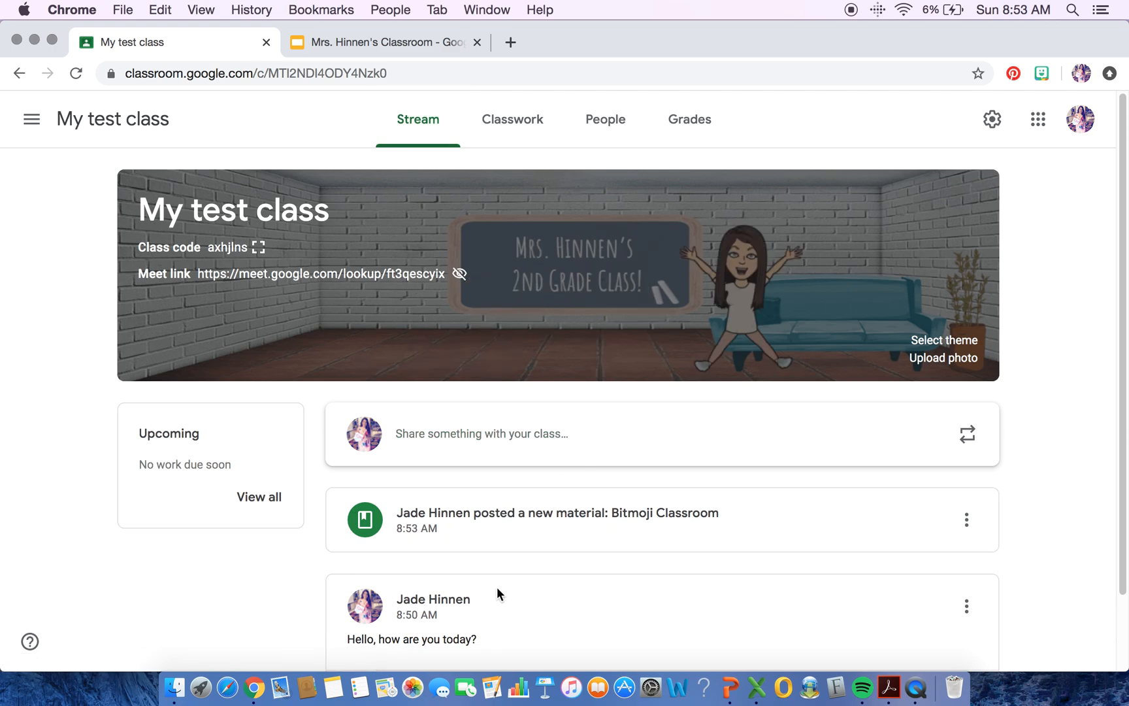
scroll(681, 537, "down", 3)
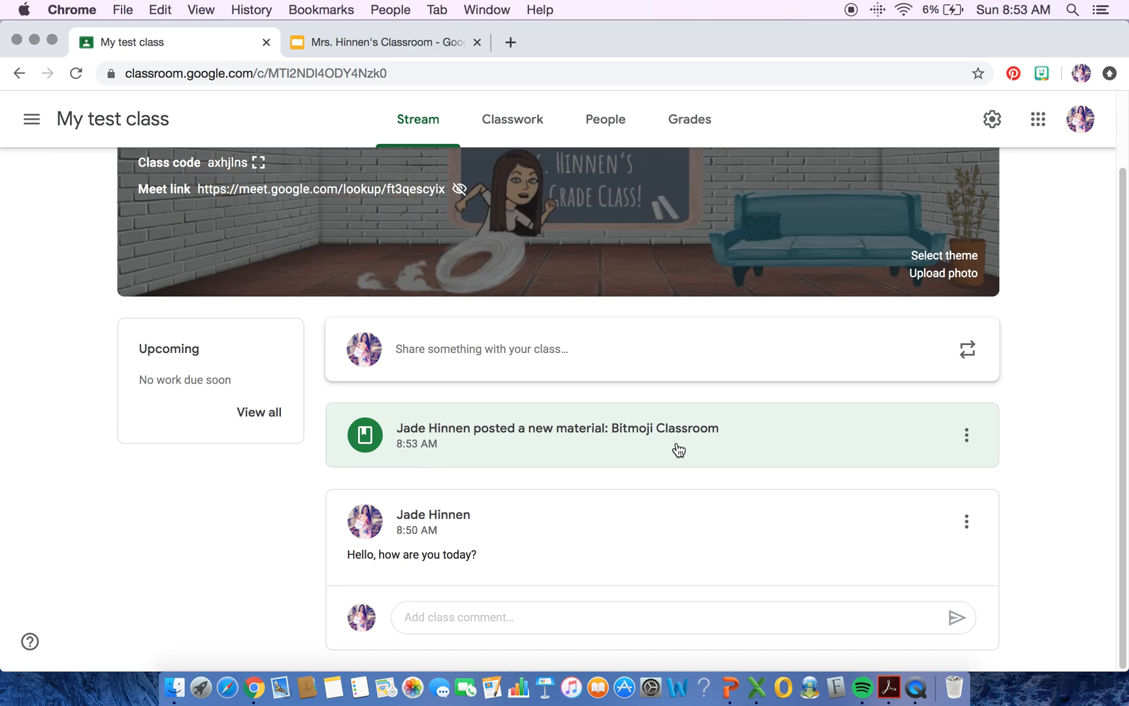
left_click(498, 128)
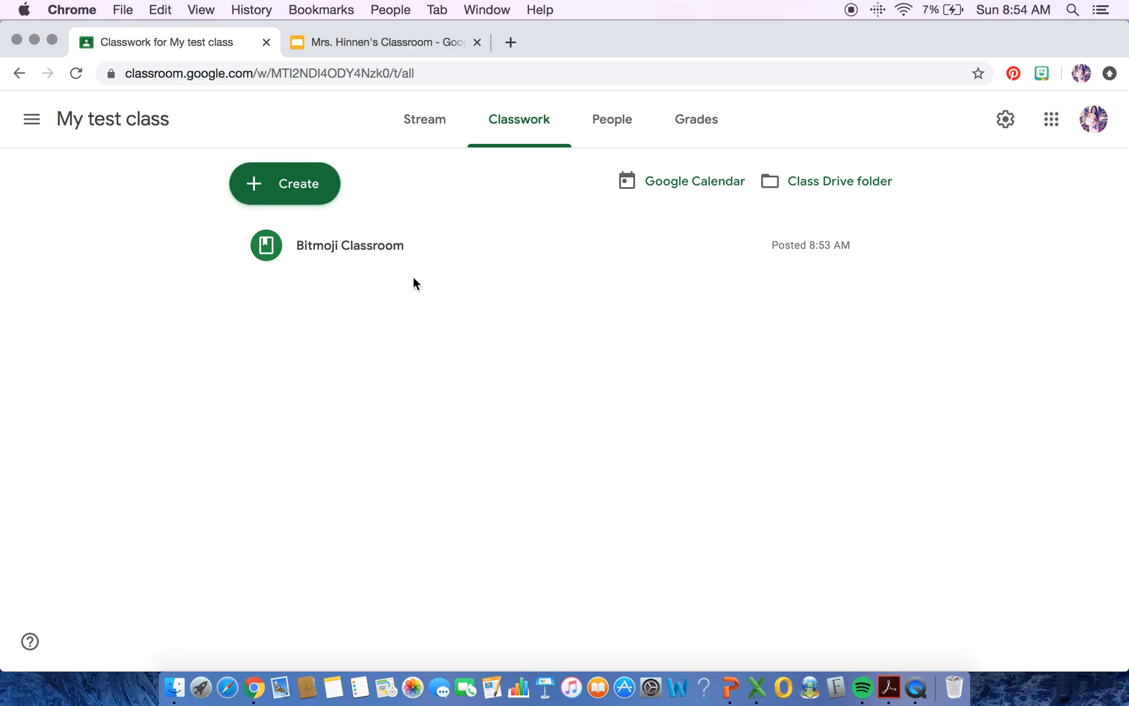
Add a classwork topic named "Week of 8/25-8/28"
left_click(287, 184)
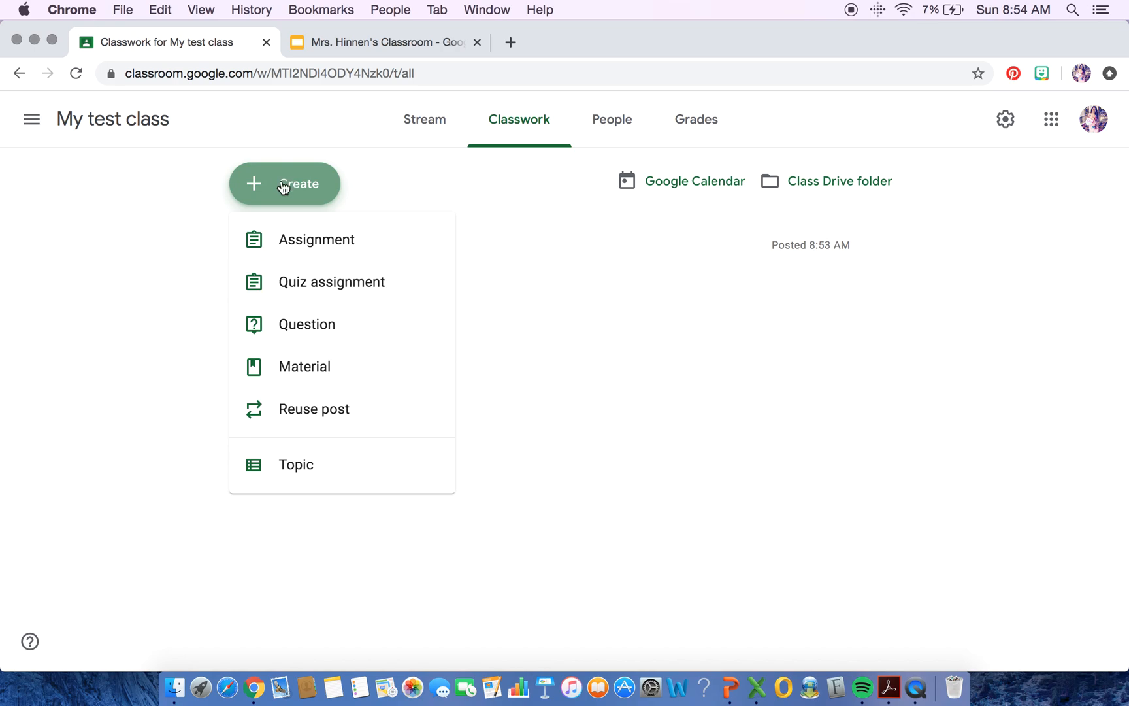
left_click(323, 475)
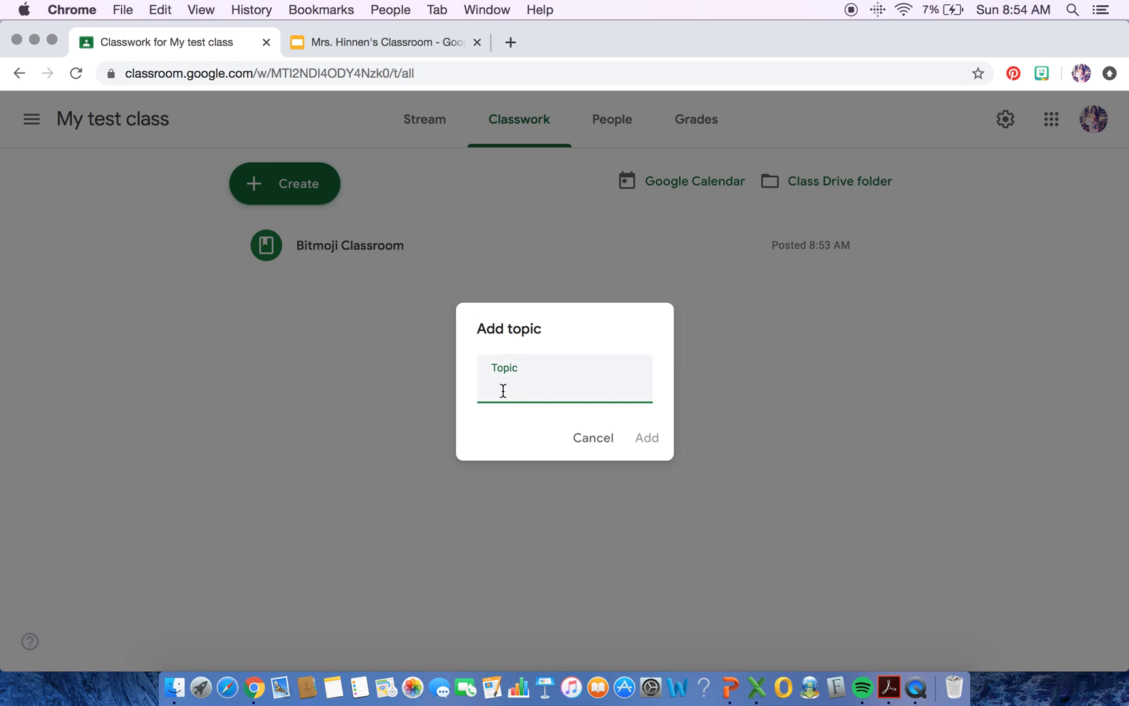
type("Week of 8/")
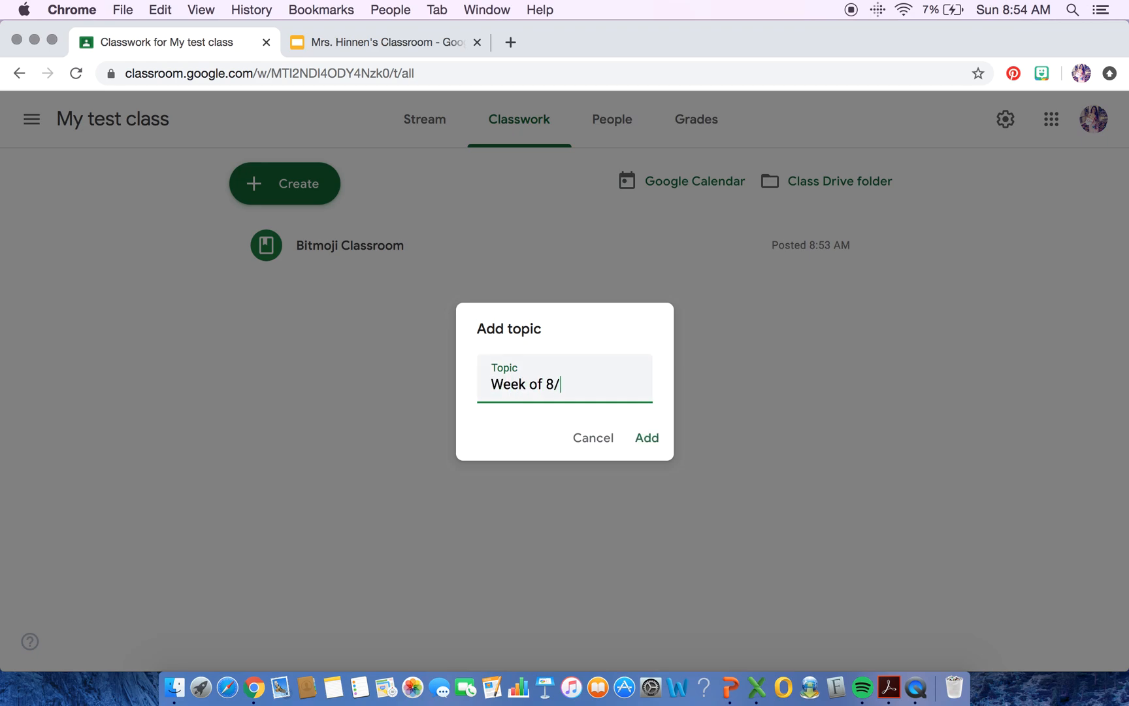
type("25-8/28")
left_click(643, 438)
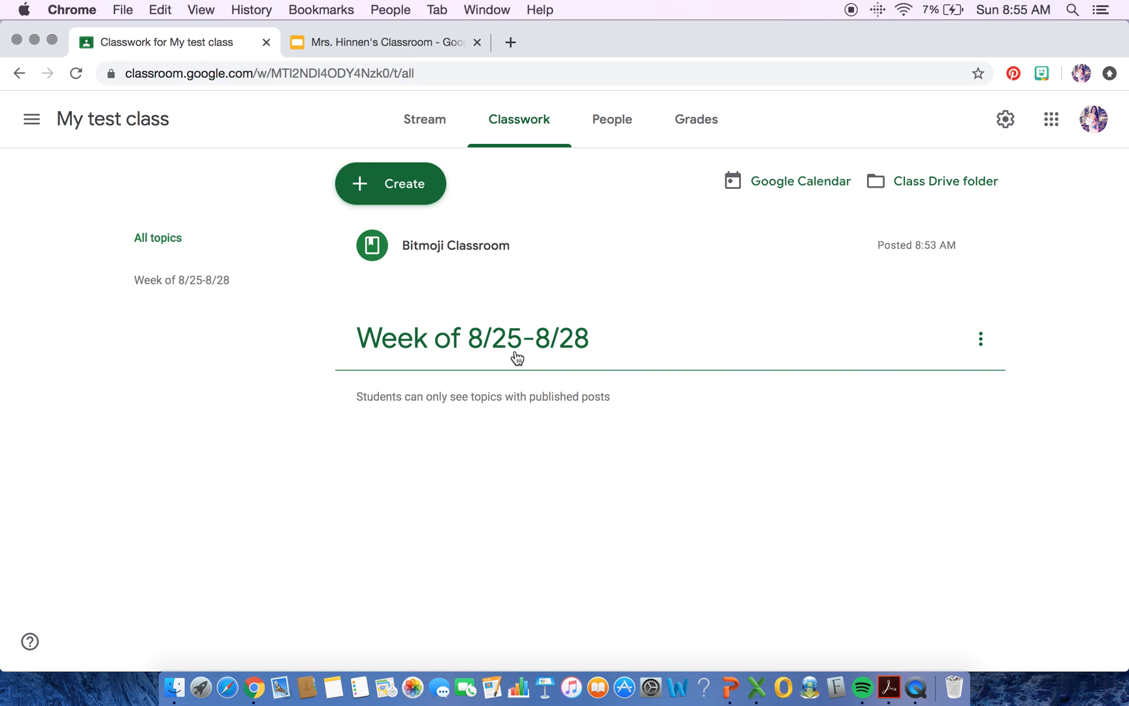
Create an assignment titled "Math Chapter One" with the instructions "Please complete and turn in."
left_click(406, 189)
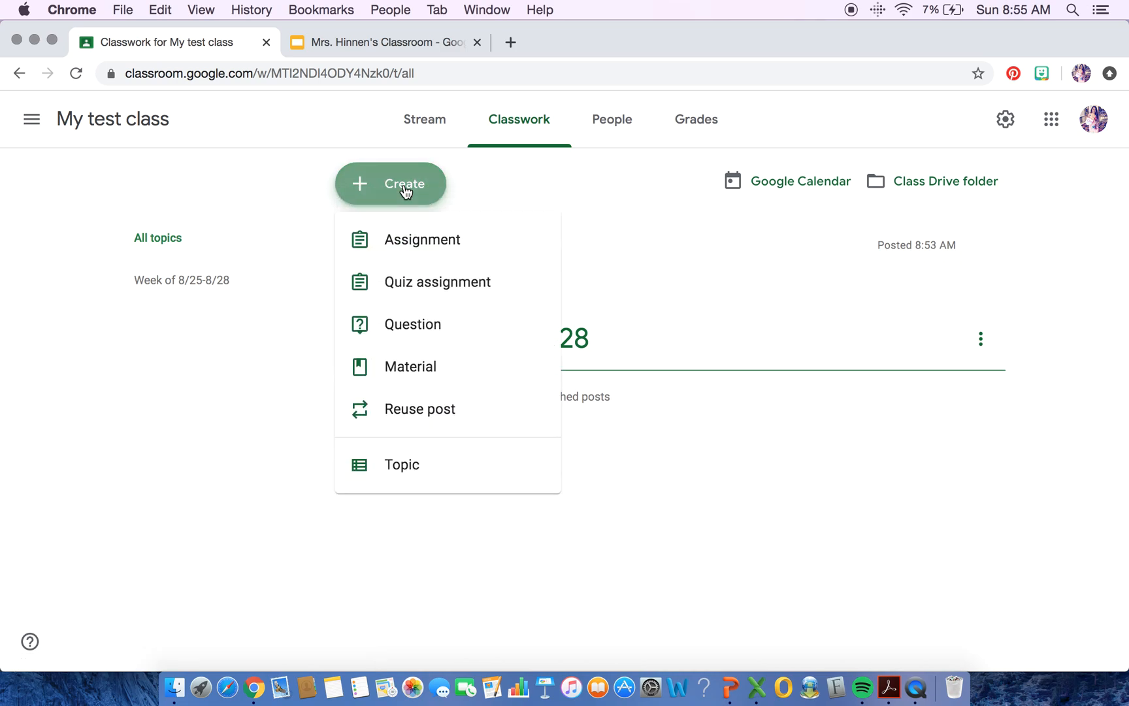
left_click(396, 247)
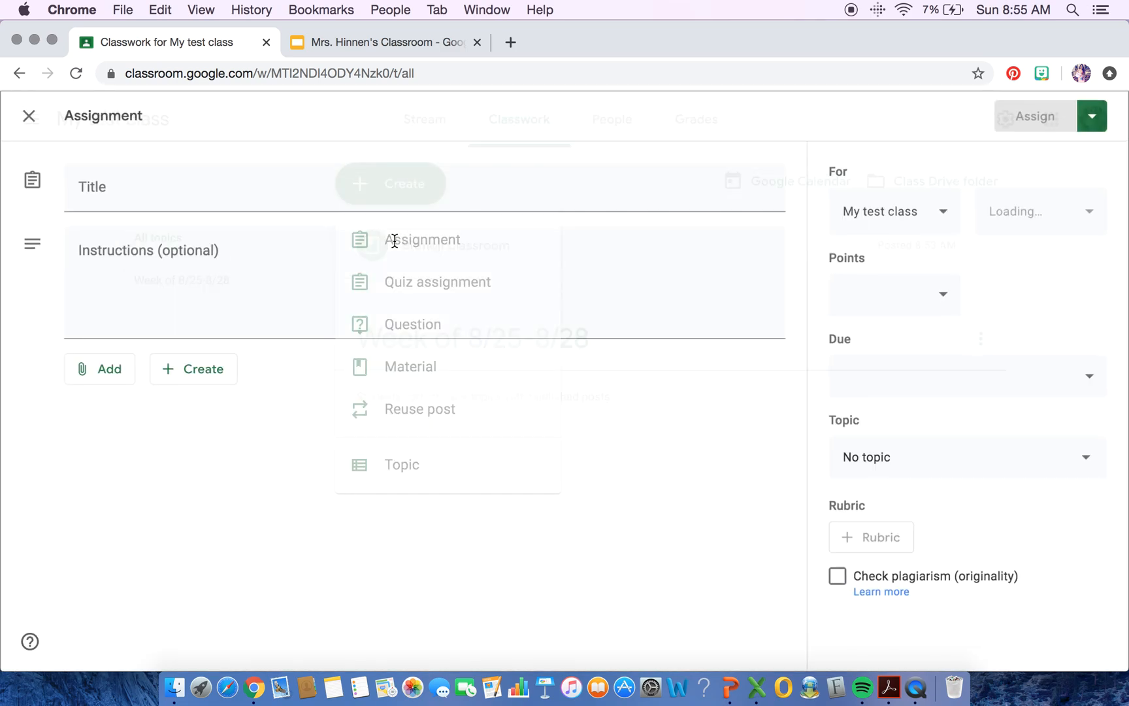
type("M")
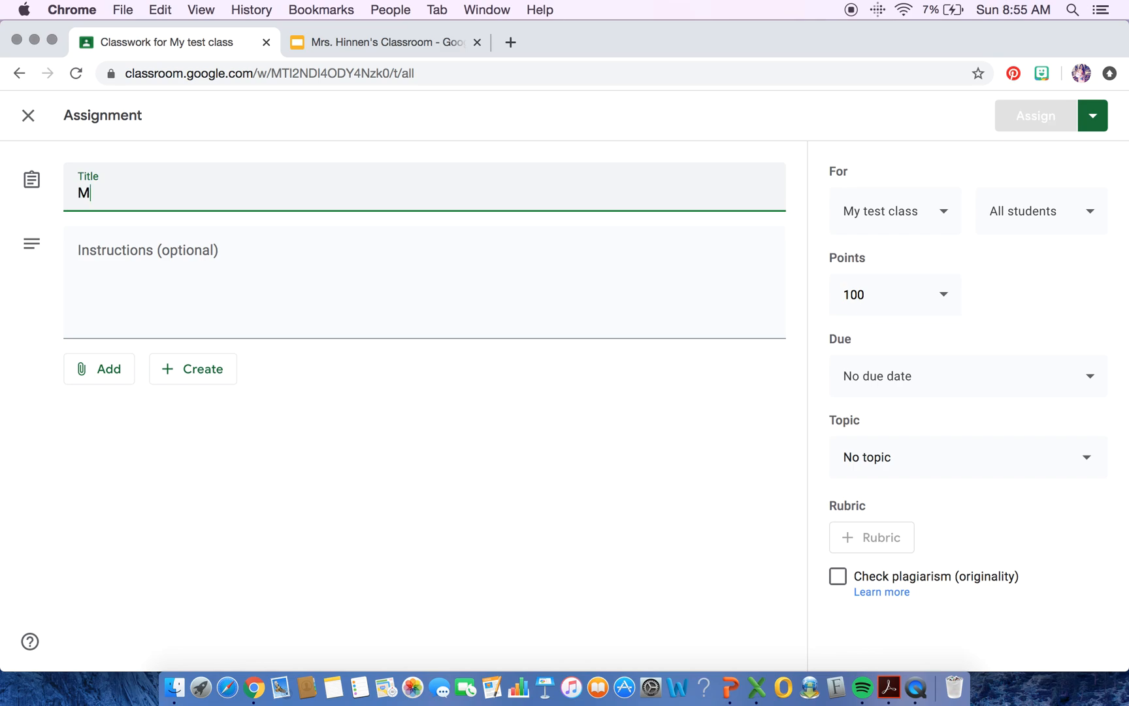
type("ath Chapter One")
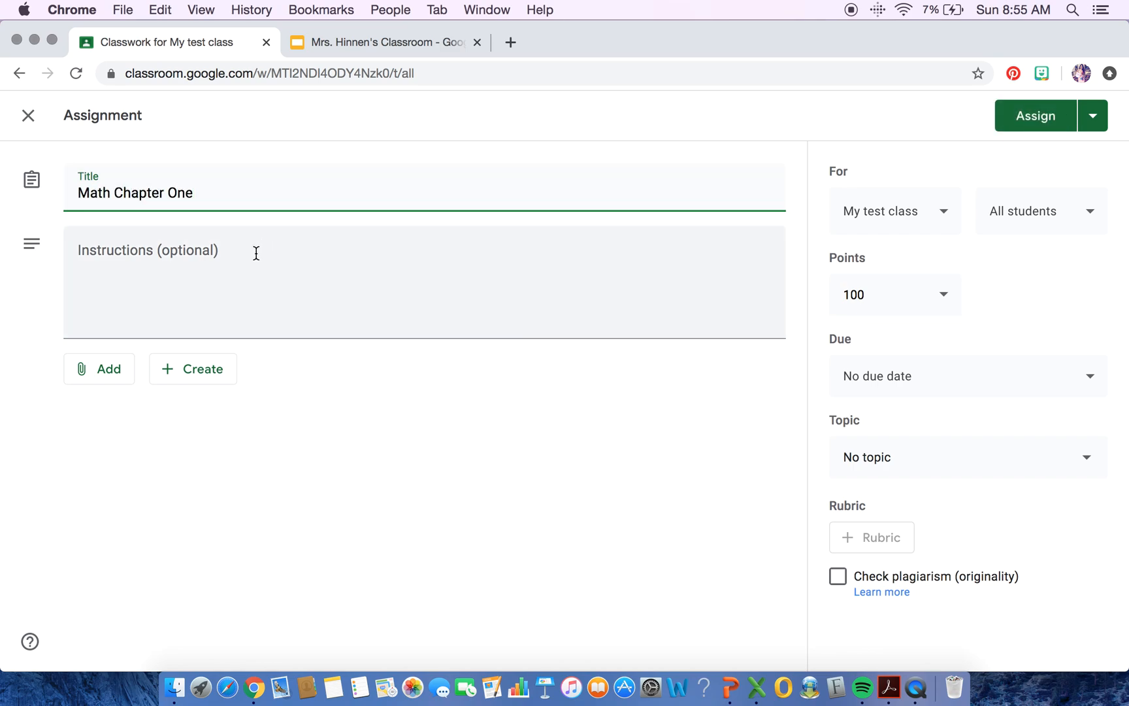
left_click(242, 280)
type("Please comple")
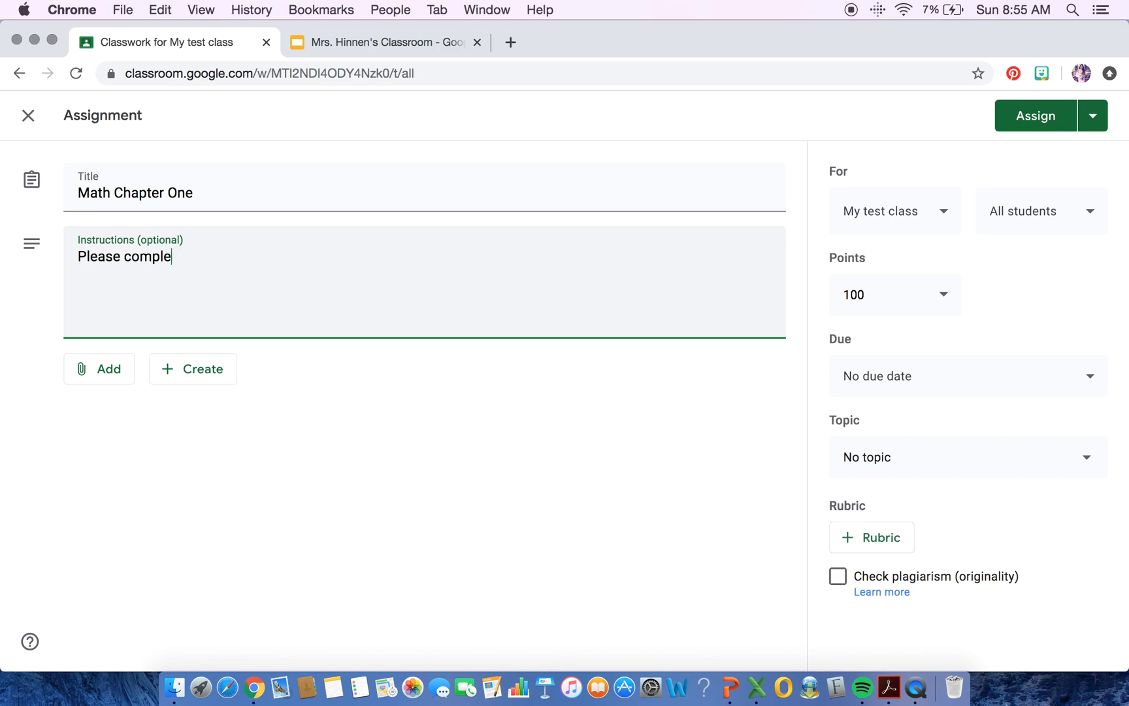
type("te and turn in.")
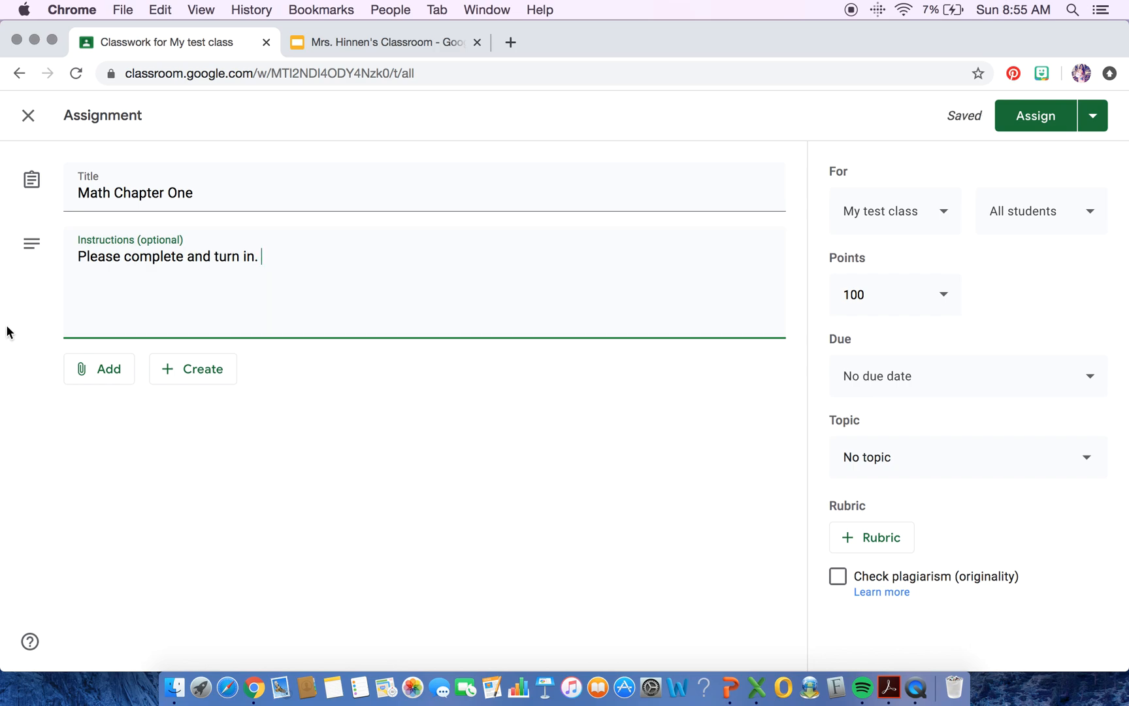
Attach the Math Chapter 1 Google Slides file with the Numbers to 1,000 page from Google Drive and make a copy for each student
left_click(109, 379)
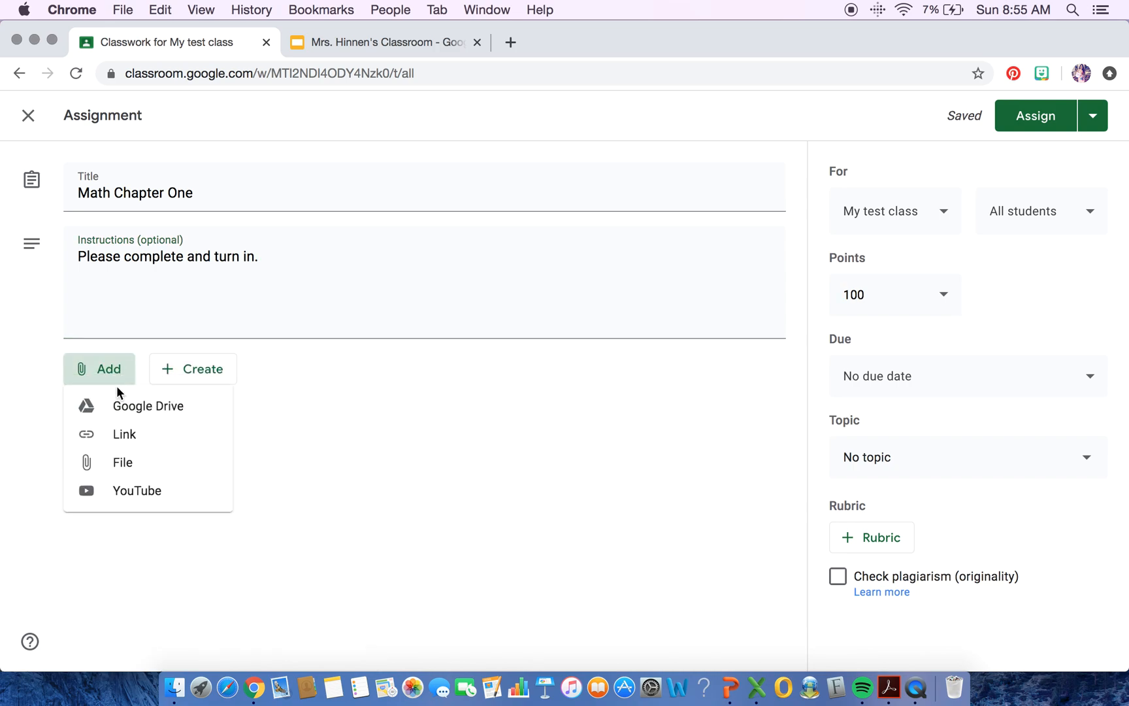
left_click(131, 406)
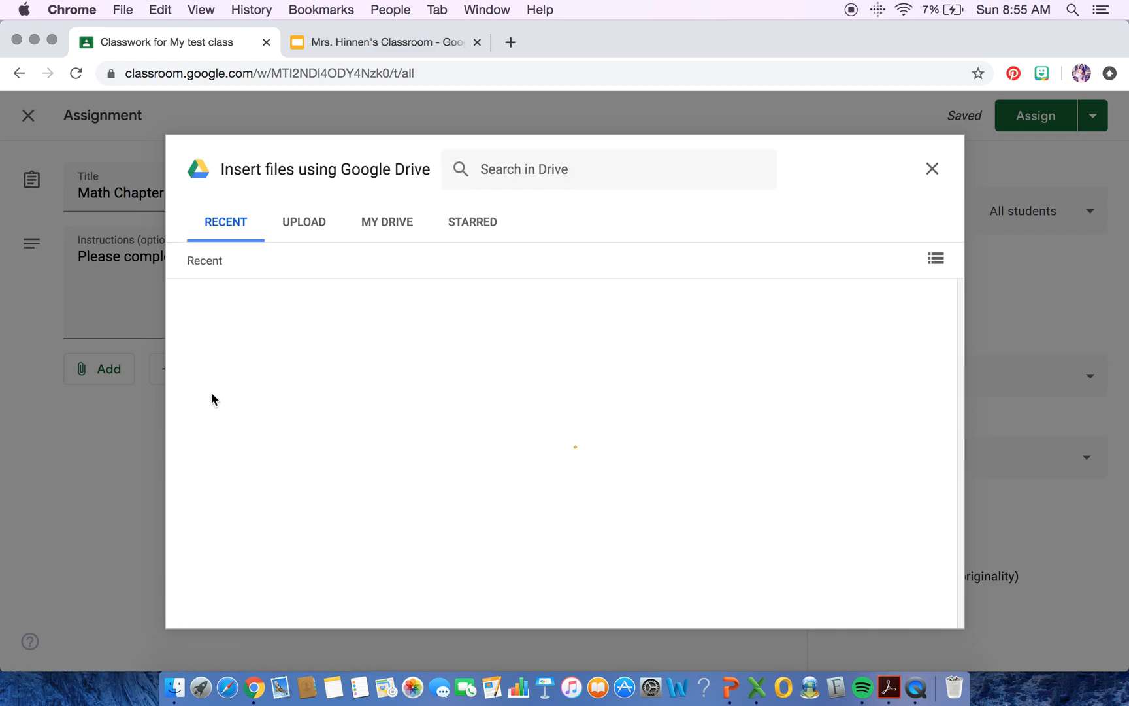
scroll(227, 395, "down", 5)
scroll(309, 390, "up", 1)
scroll(310, 390, "down", 8)
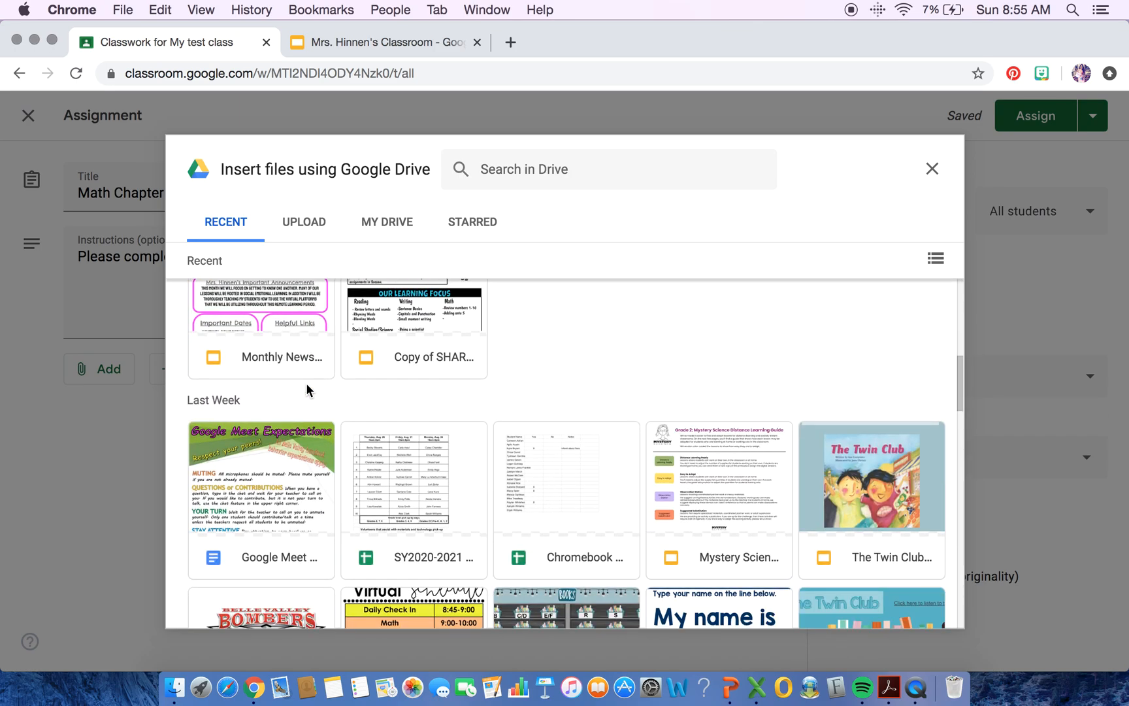
scroll(307, 388, "down", 3)
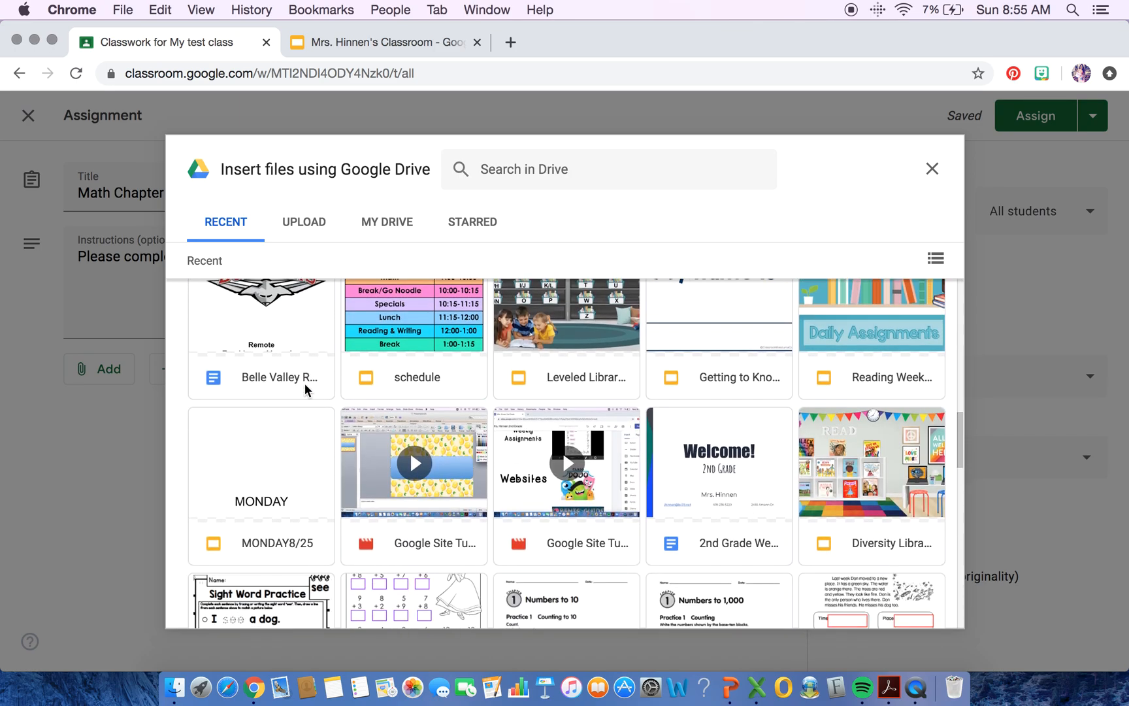
scroll(304, 391, "down", 2)
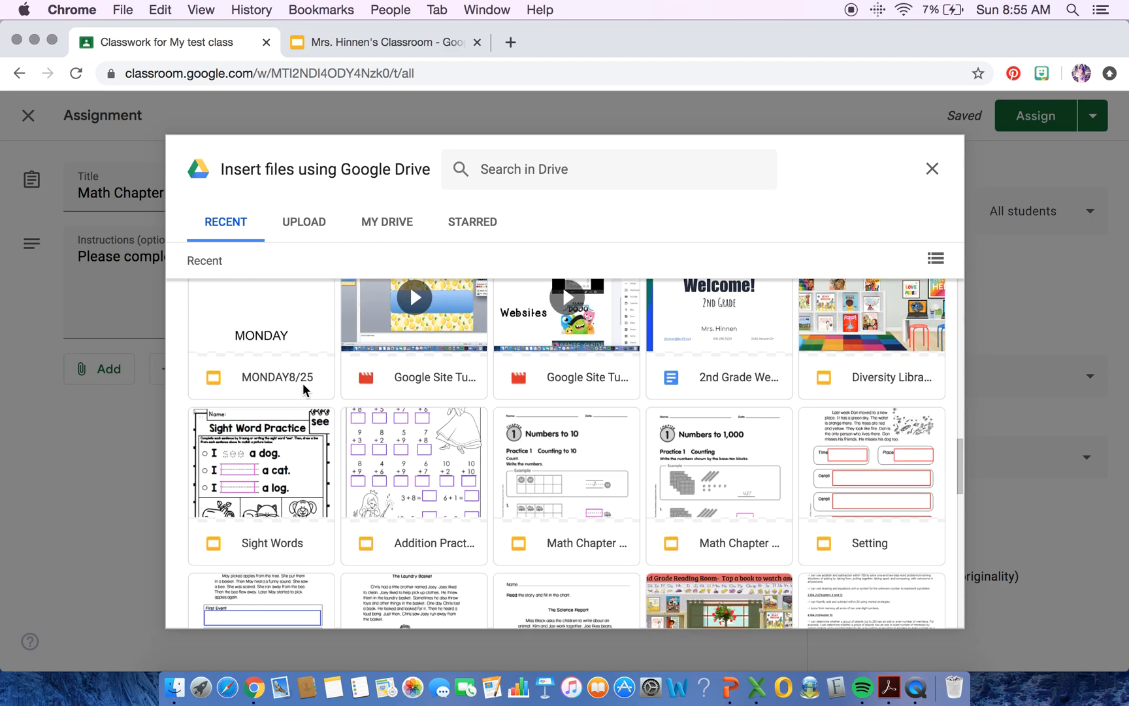
double_click(699, 458)
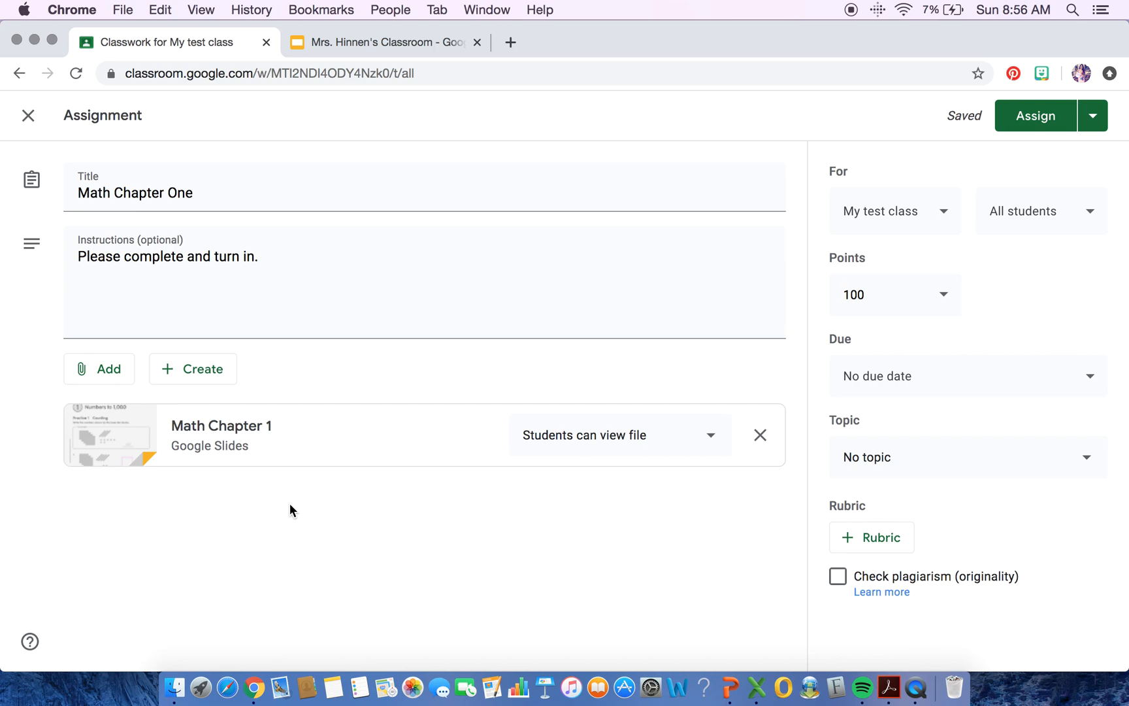
left_click(711, 438)
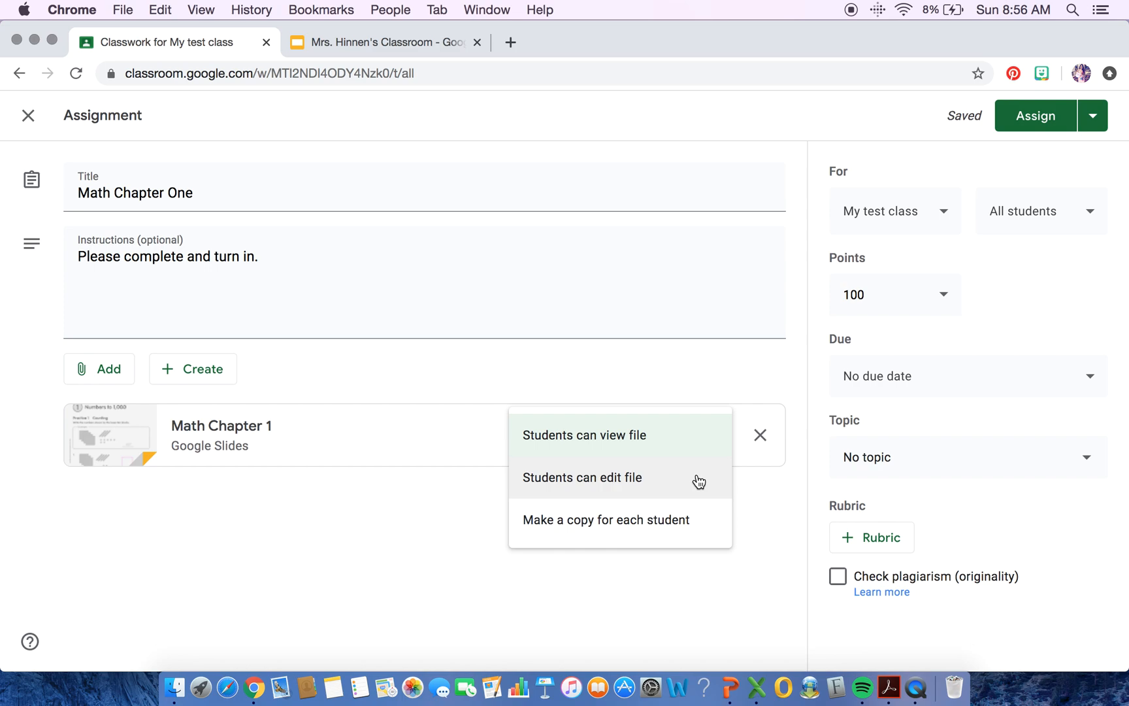
left_click(650, 531)
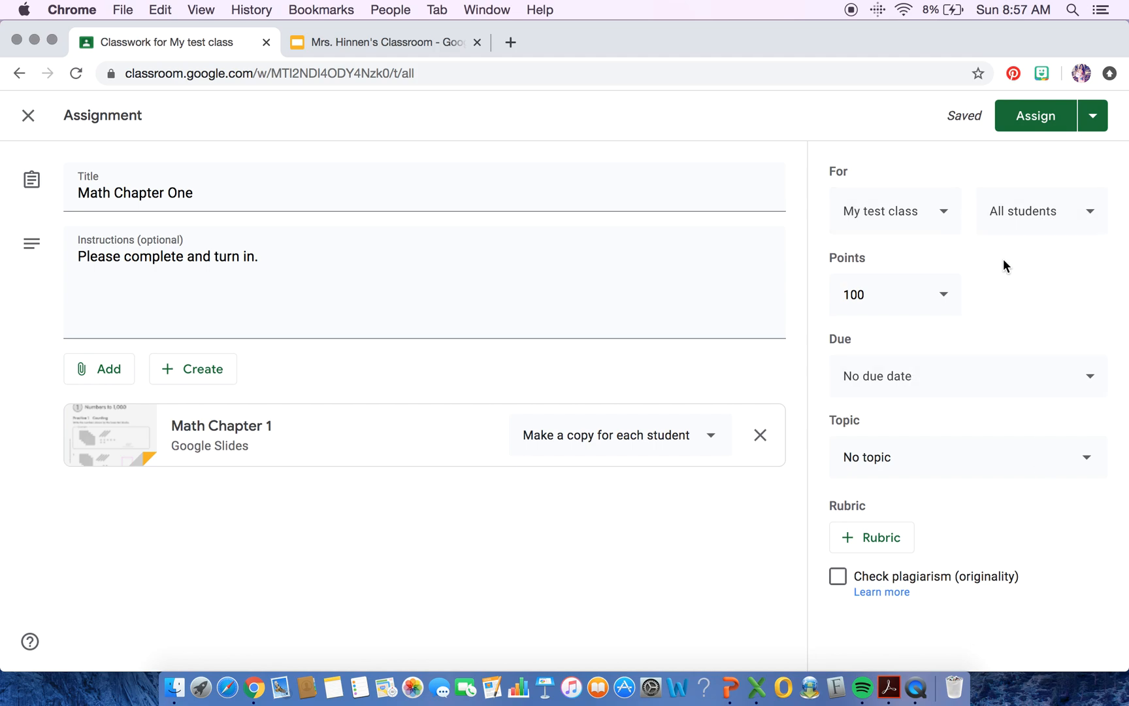
Keep the assignment for All students, due Aug 28, 2020 at 11:59 PM, under the topic "Week of 8/25-8/28"
left_click(1079, 215)
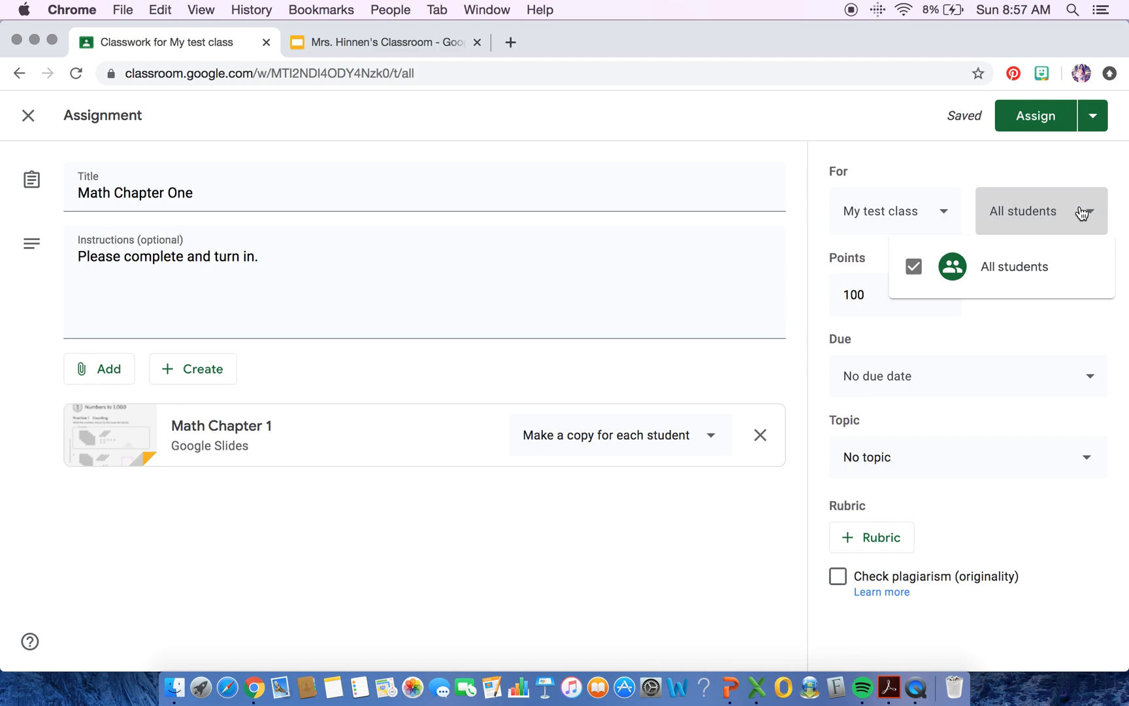
left_click(1082, 213)
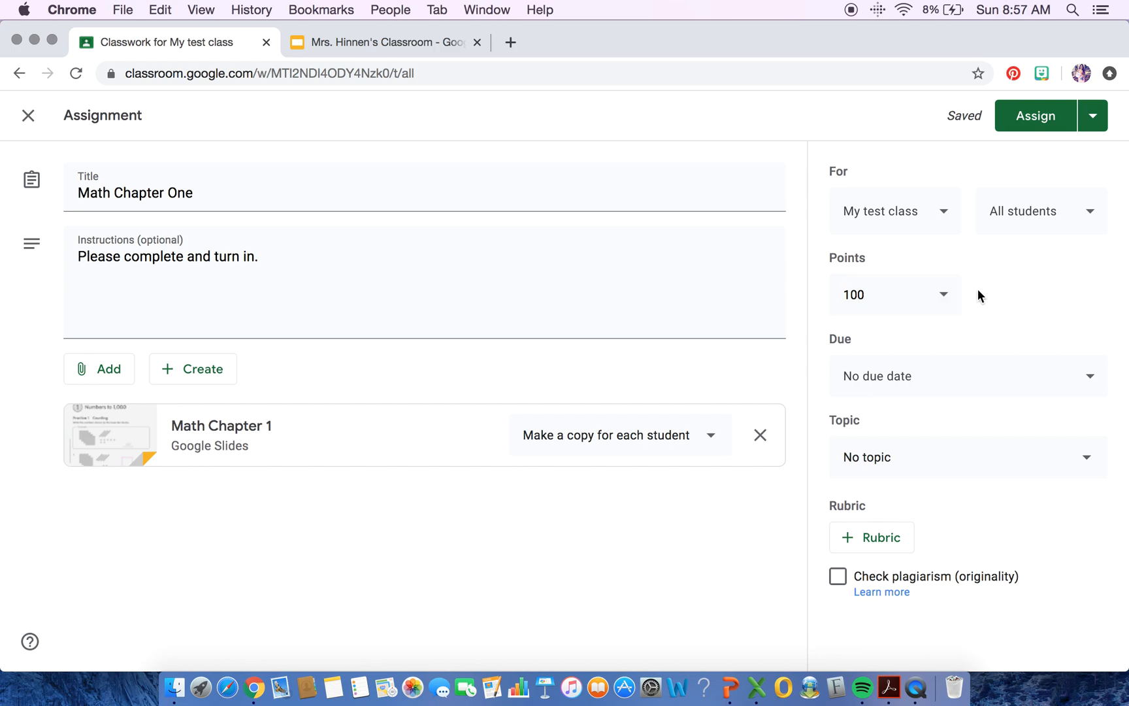
left_click(936, 384)
left_click(926, 461)
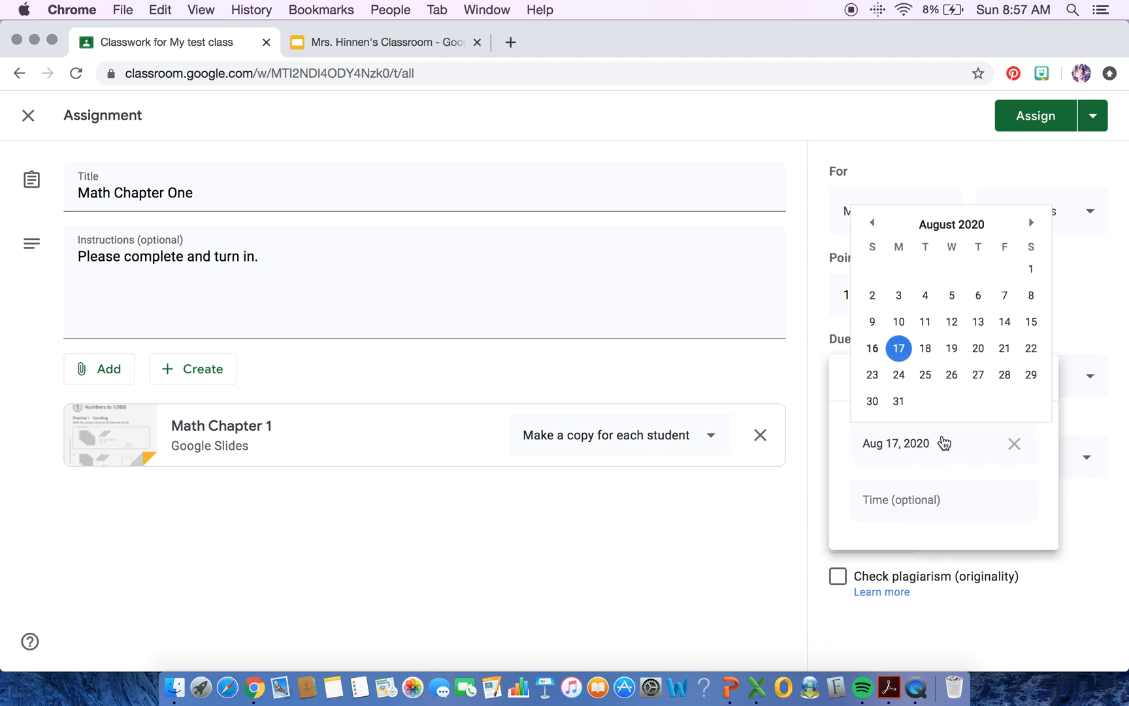
left_click(1005, 375)
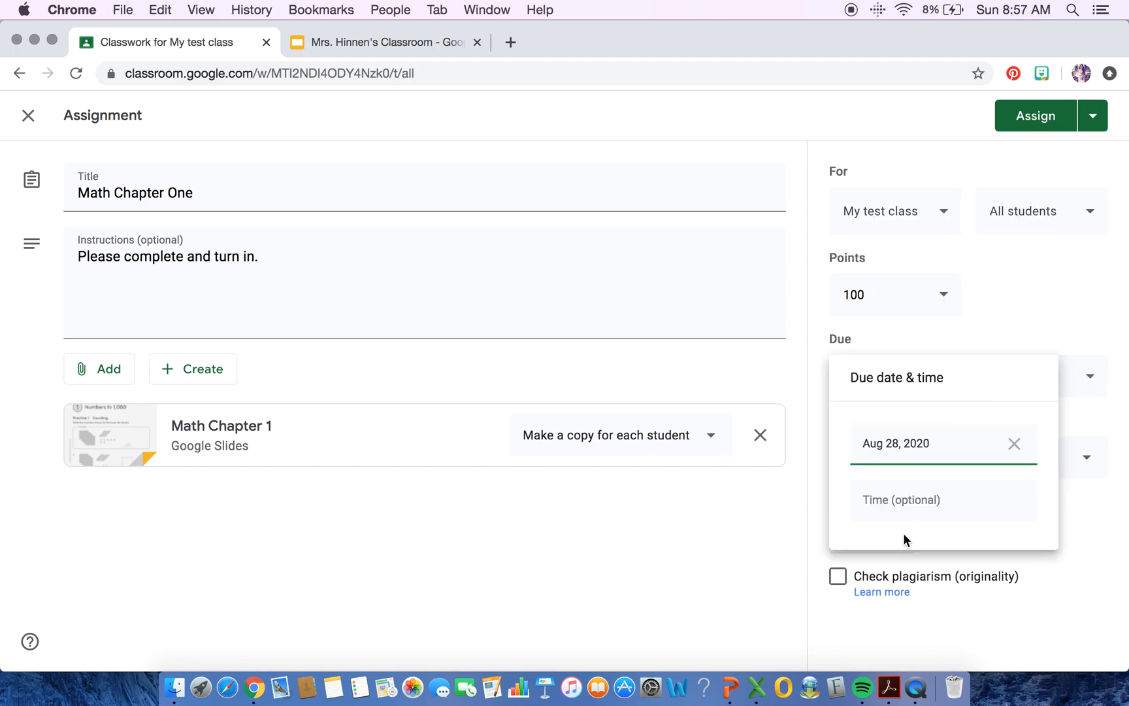
left_click(908, 508)
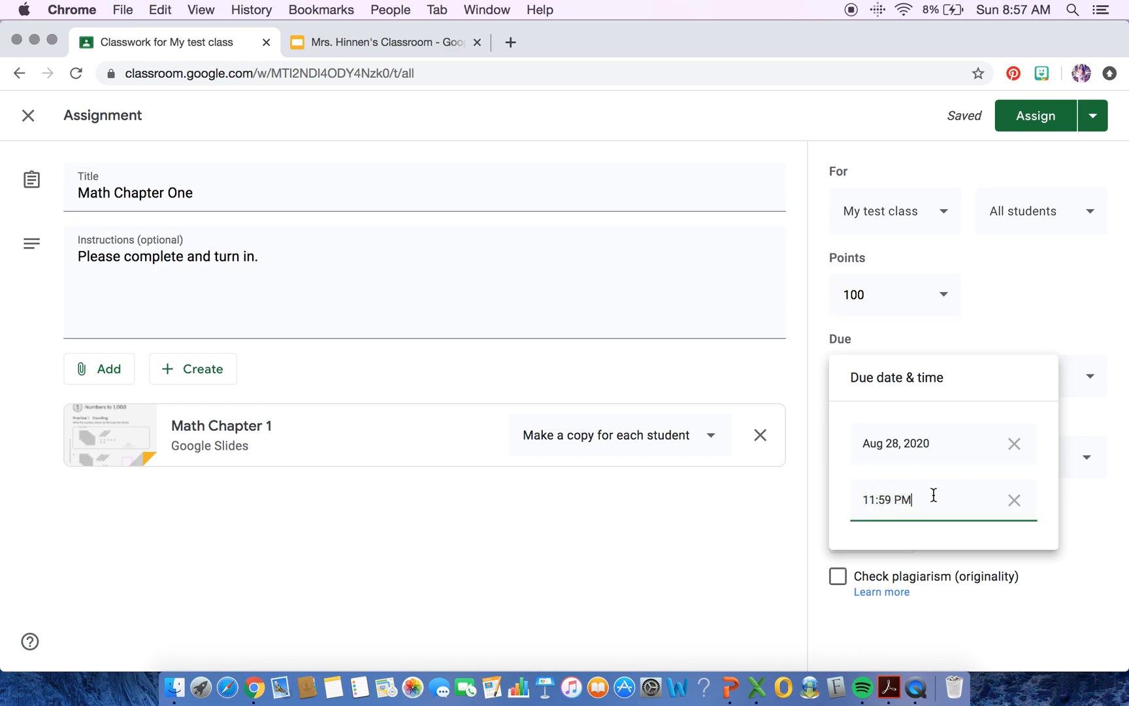
left_click(1006, 332)
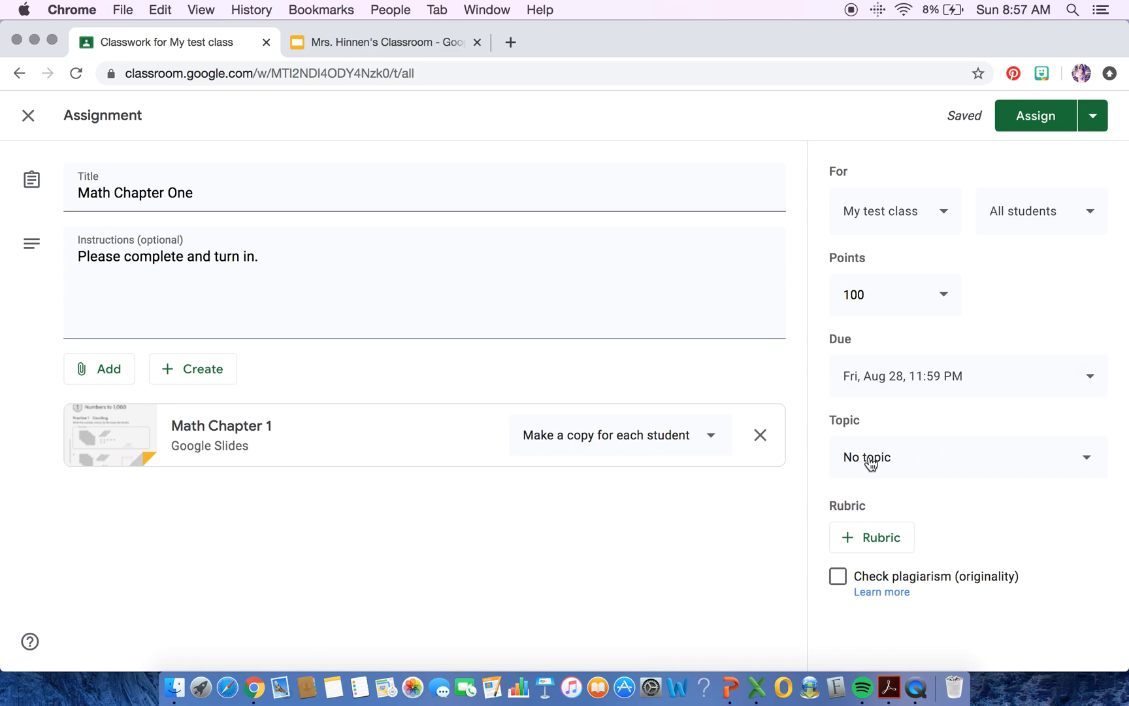
left_click(939, 461)
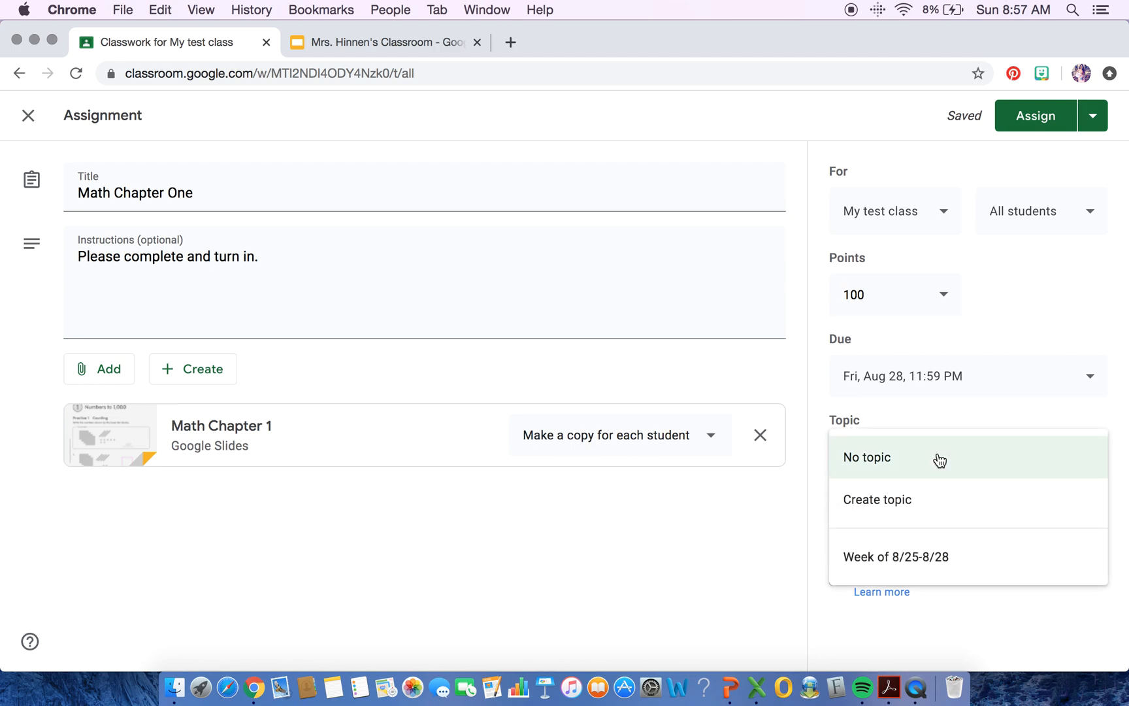
left_click(914, 560)
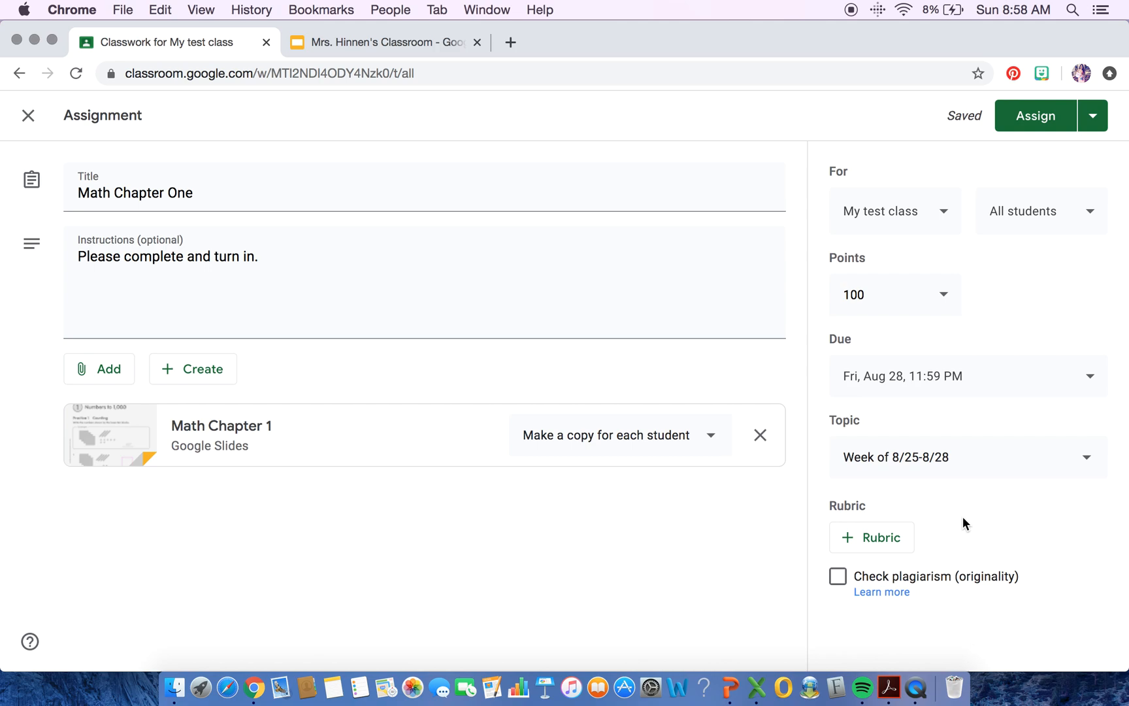
Schedule the Math Chapter One assignment to be posted on Aug 25, 2020 at 8:00 AM
left_click(1102, 124)
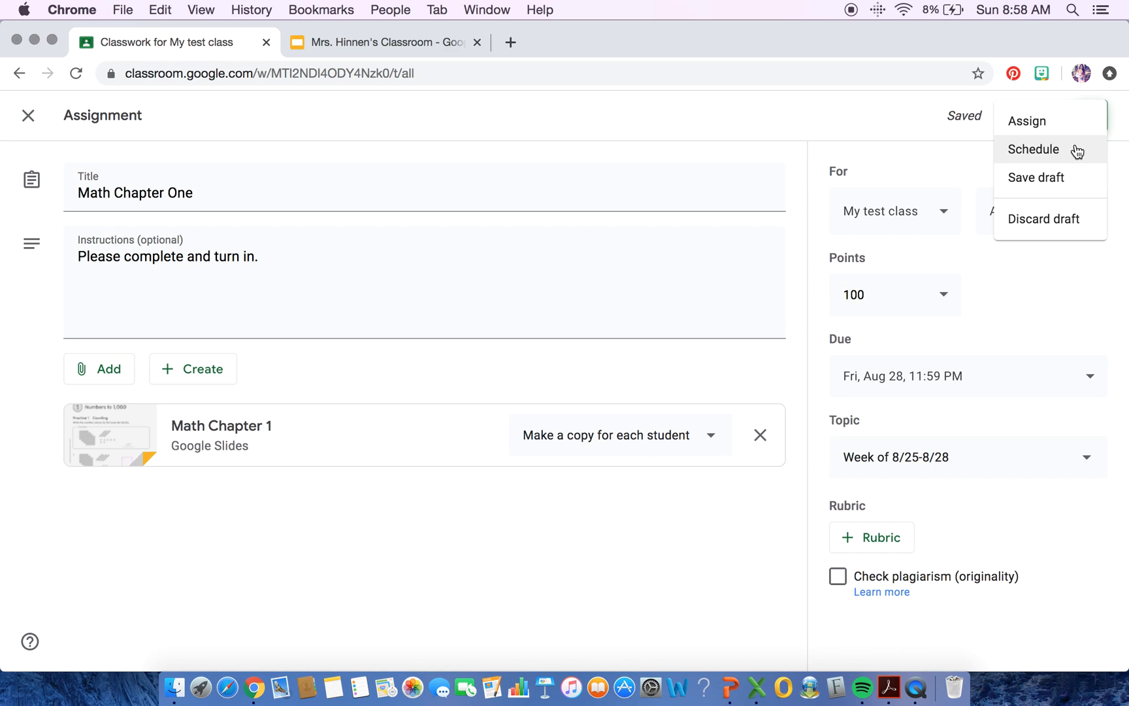
left_click(1077, 151)
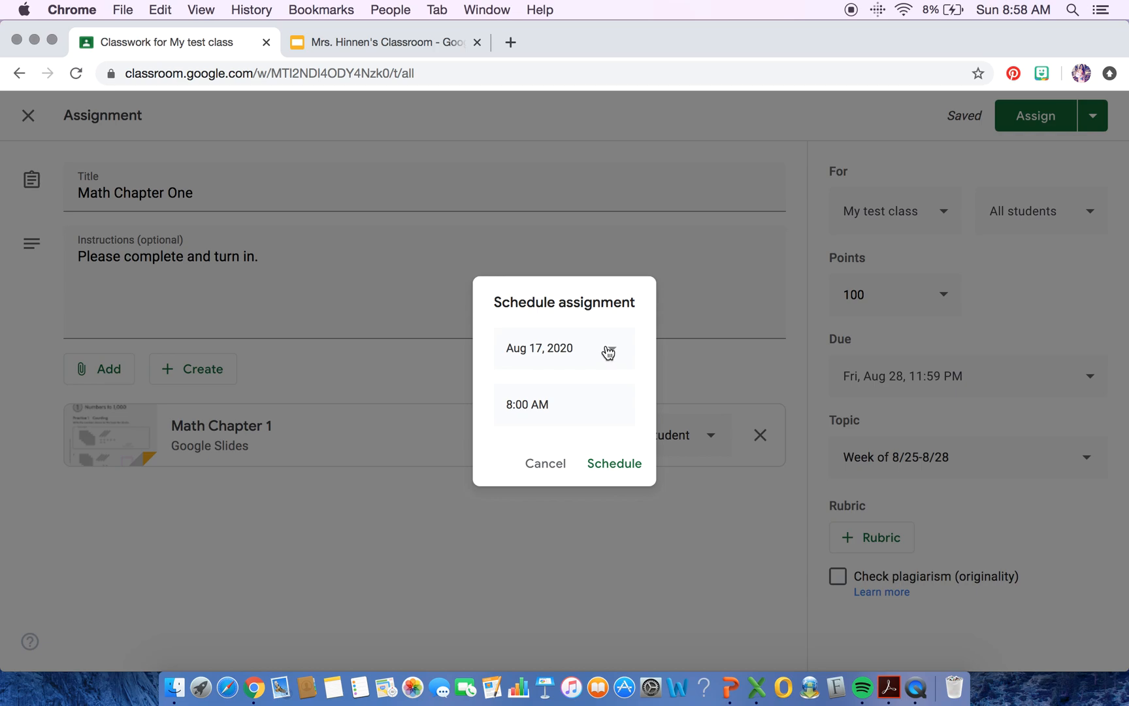
left_click(608, 351)
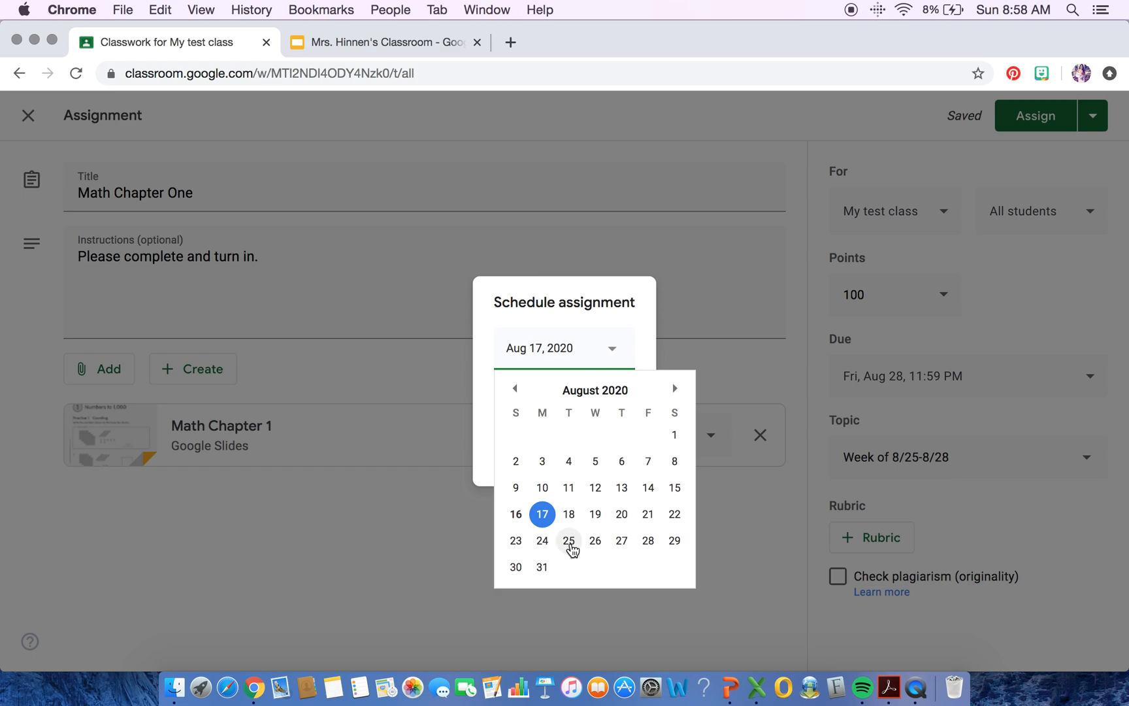
left_click(569, 541)
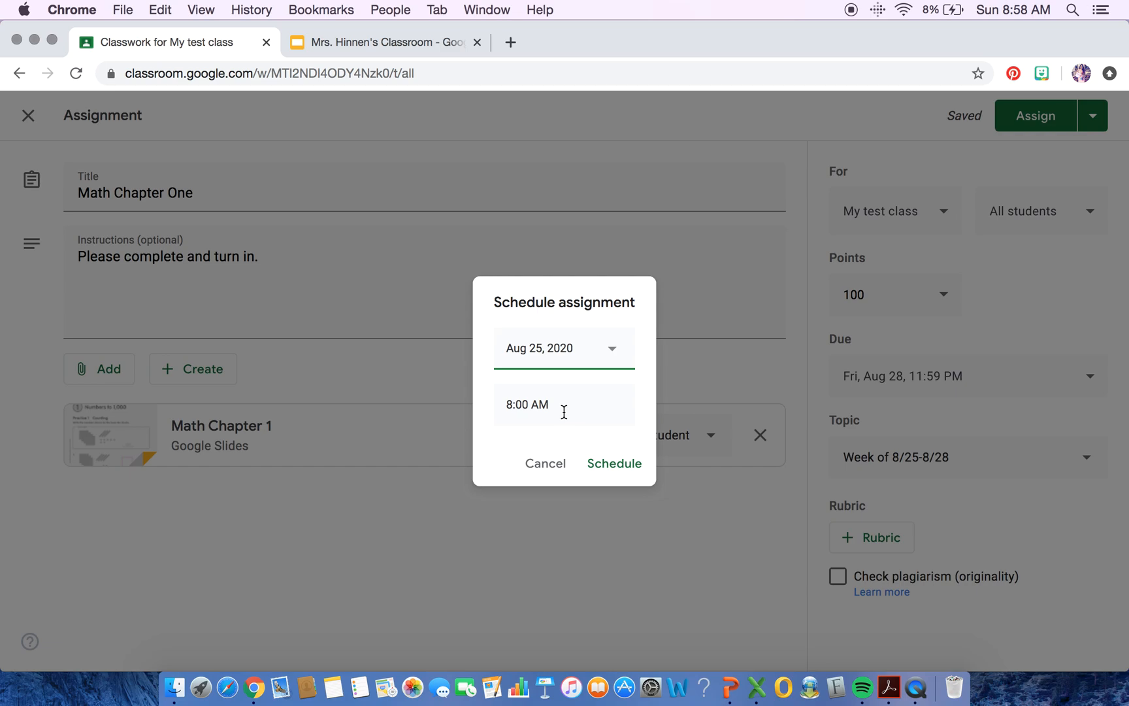
left_click(618, 467)
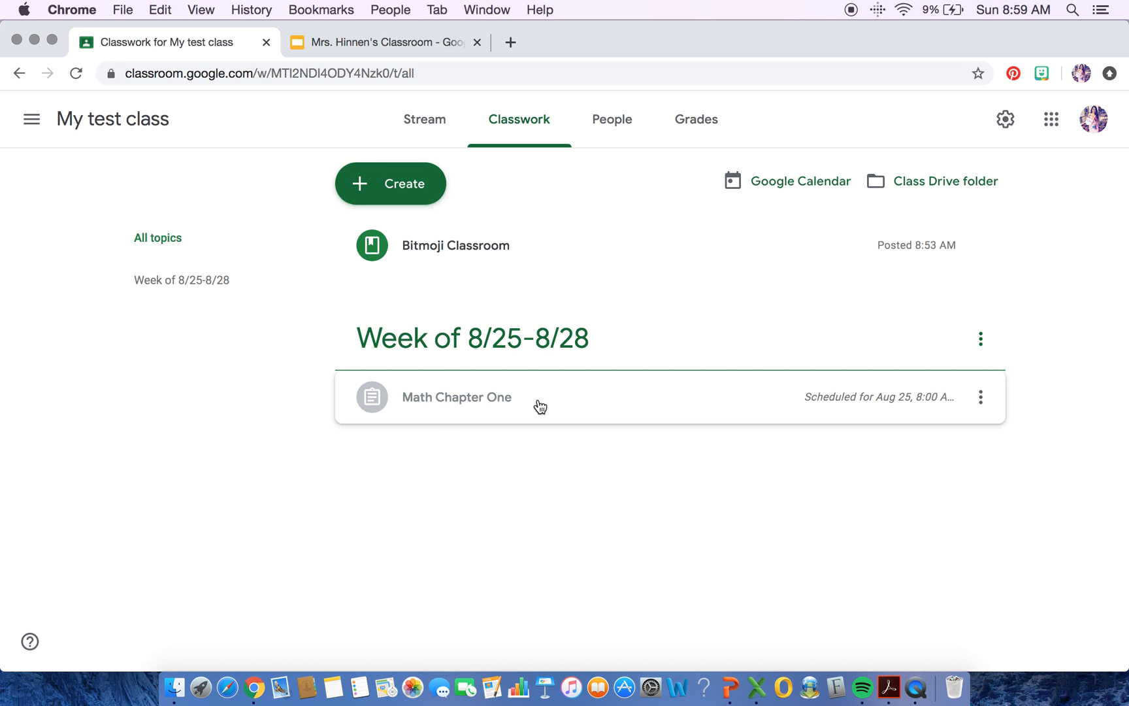
Check the options available for the scheduled assignment and view the class's People and Grades pages
left_click(983, 400)
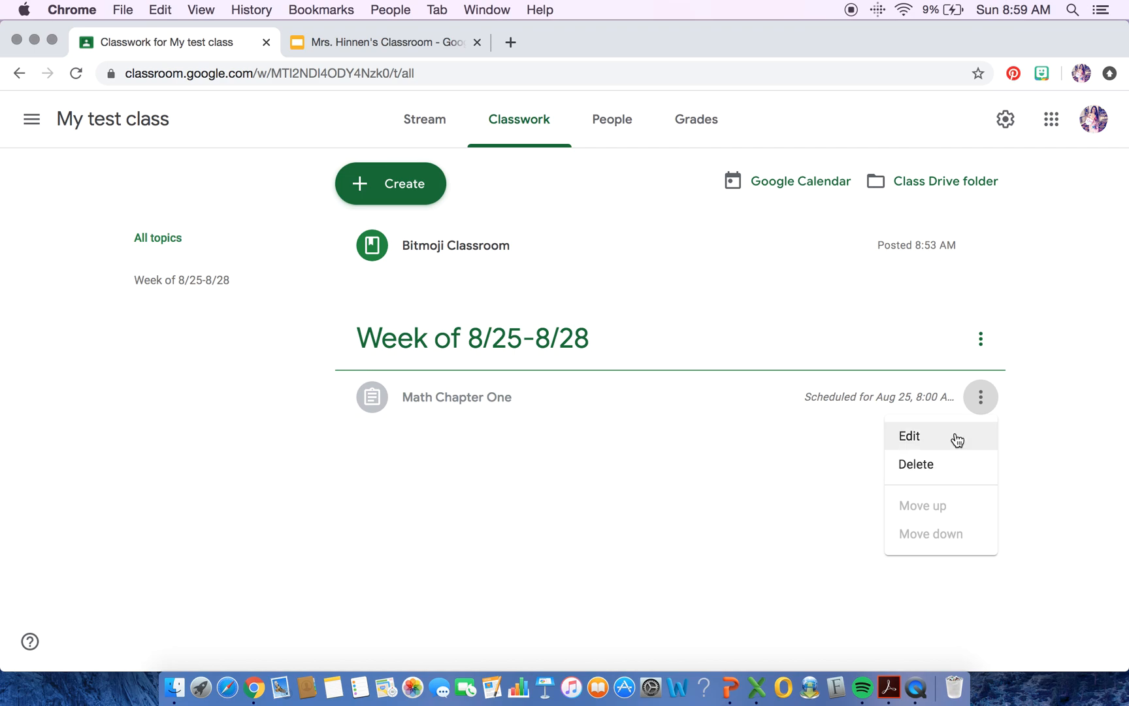
left_click(785, 485)
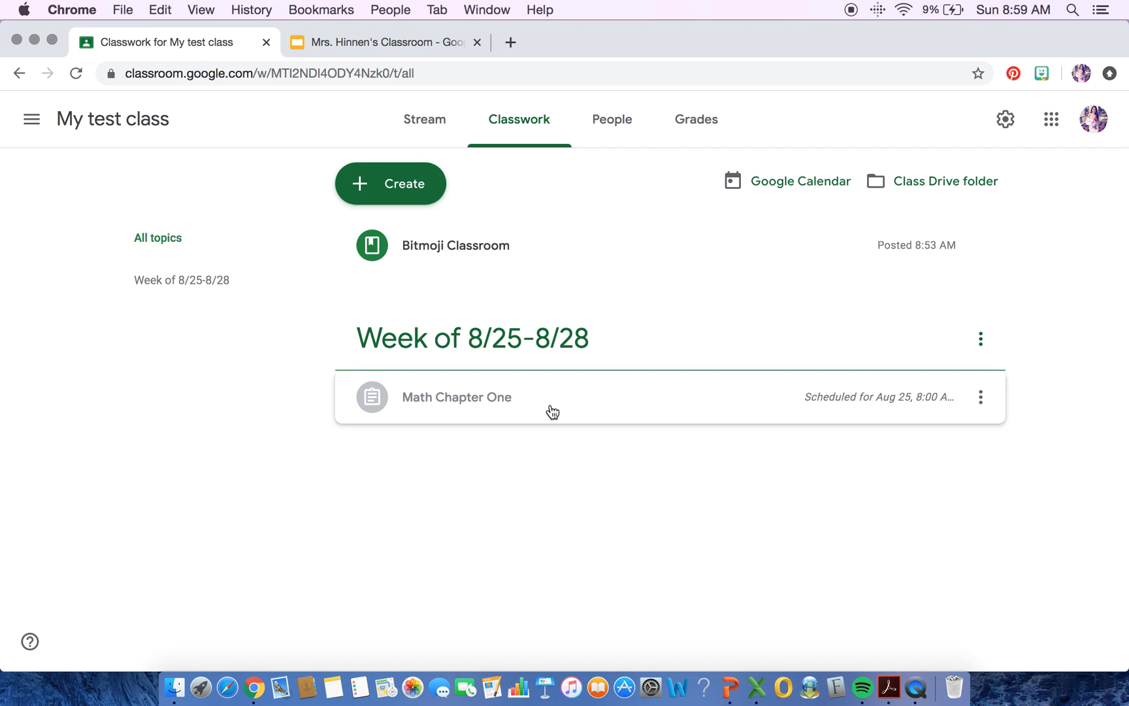
left_click(624, 130)
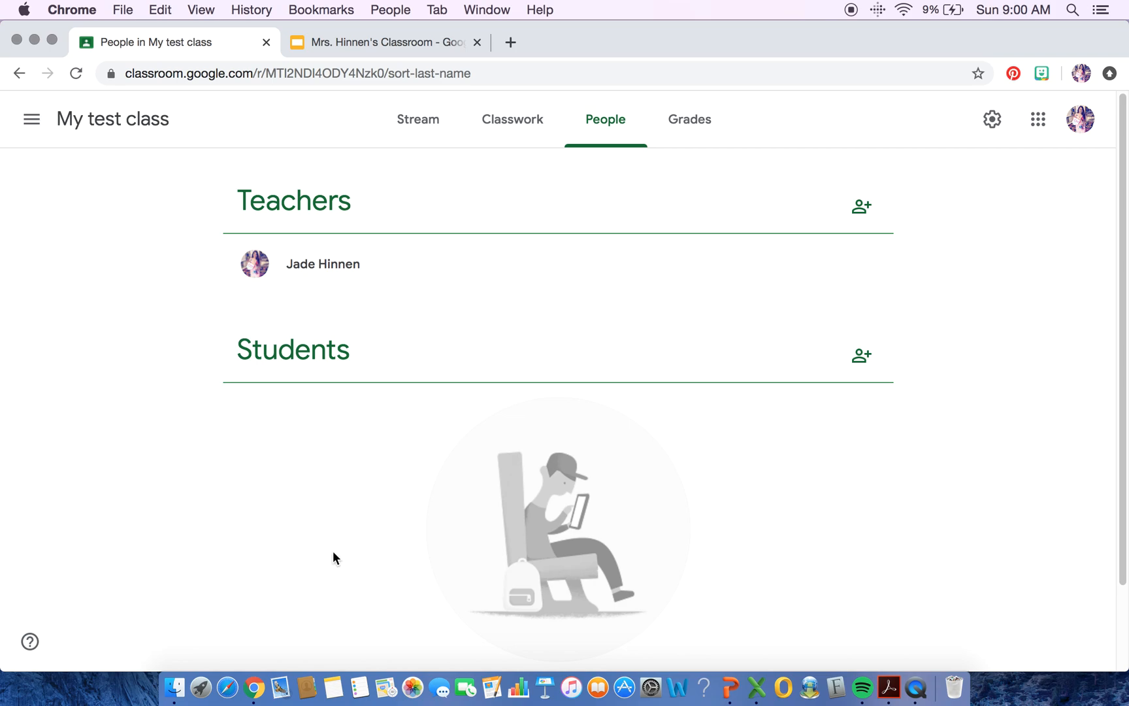
left_click(682, 139)
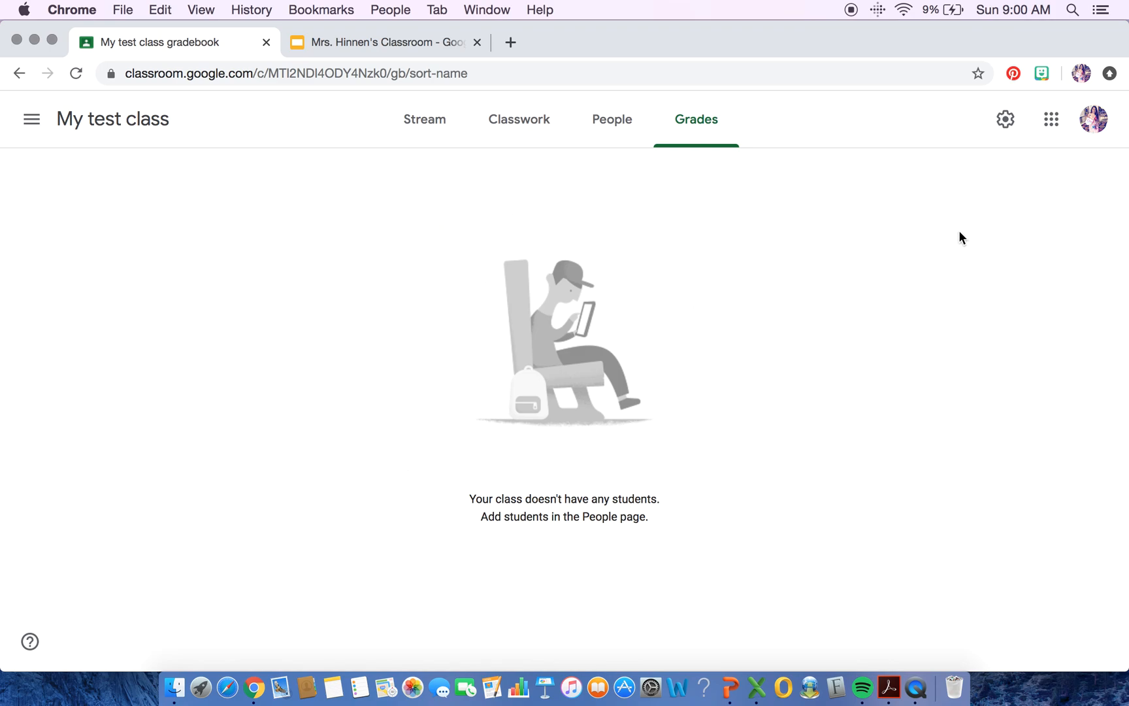
Open the class settings and review the class details and the invite code options
left_click(1006, 120)
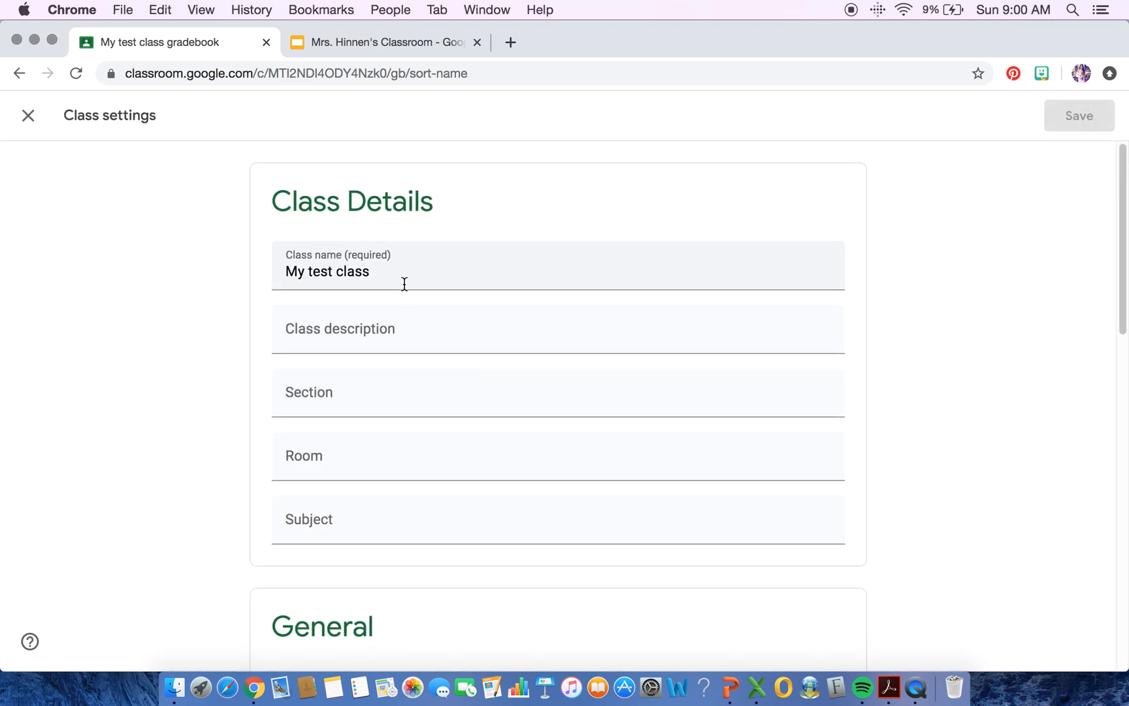
scroll(419, 279, "down", 3)
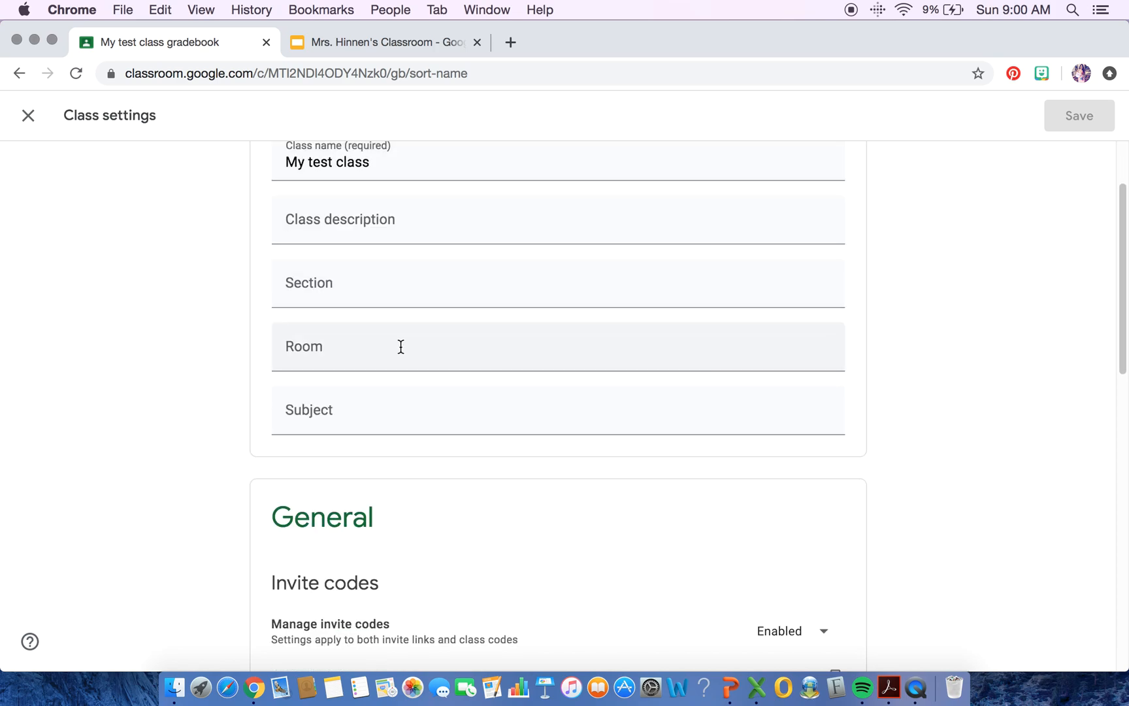
scroll(402, 349, "down", 1)
scroll(373, 325, "down", 5)
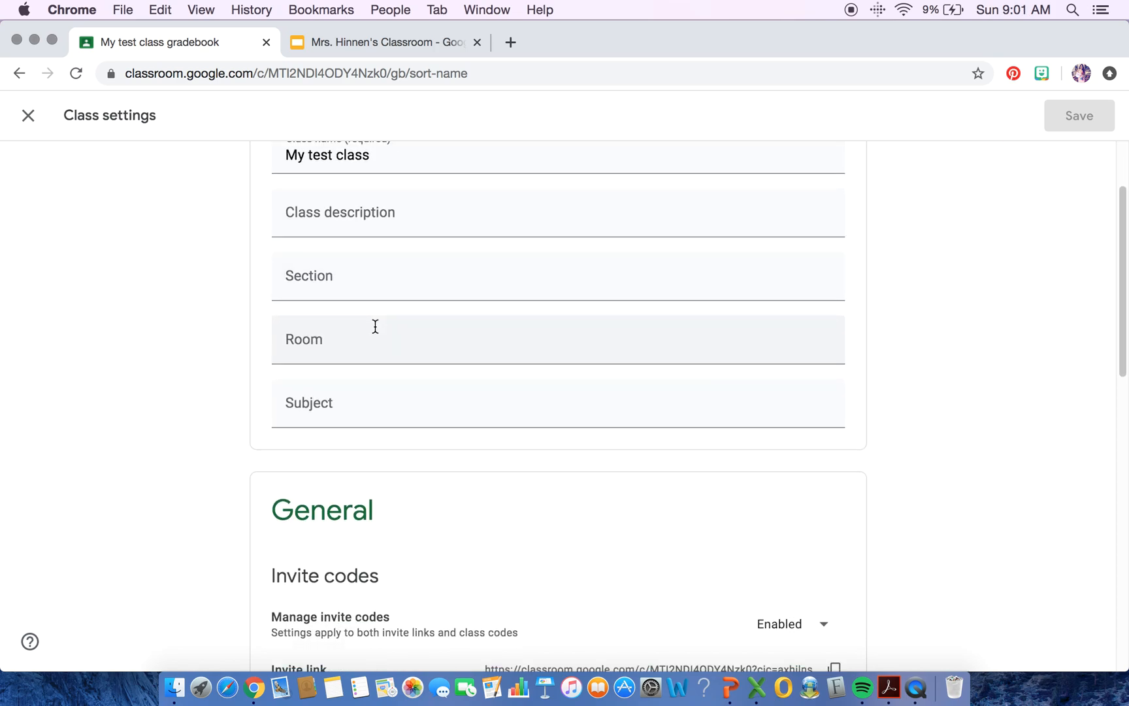
scroll(374, 326, "down", 2)
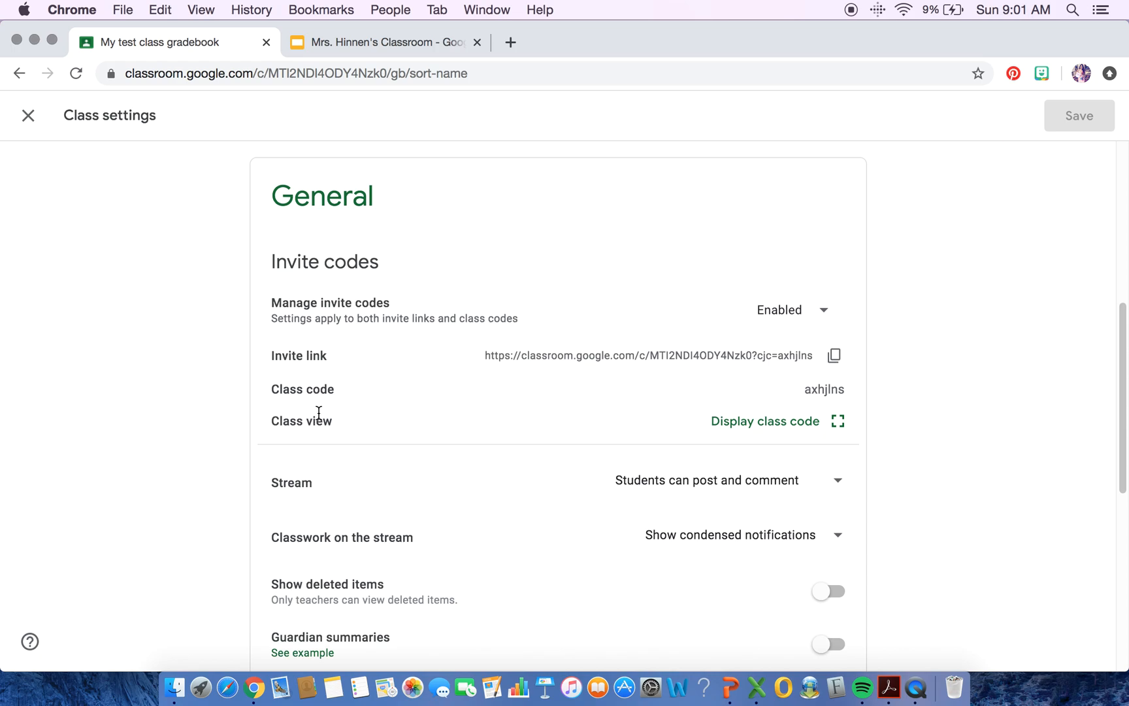
scroll(327, 407, "down", 2)
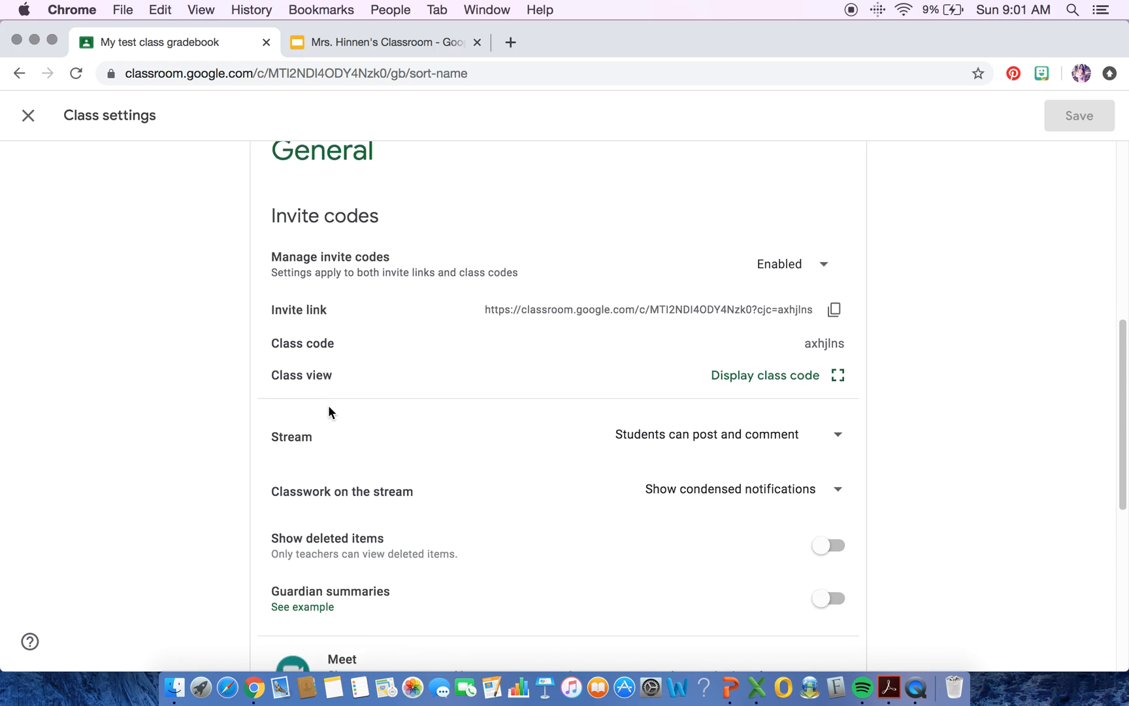
Display the class code in its enlarged view, close it, and check the code in the General settings
double_click(827, 344)
left_click(922, 345)
left_click(814, 378)
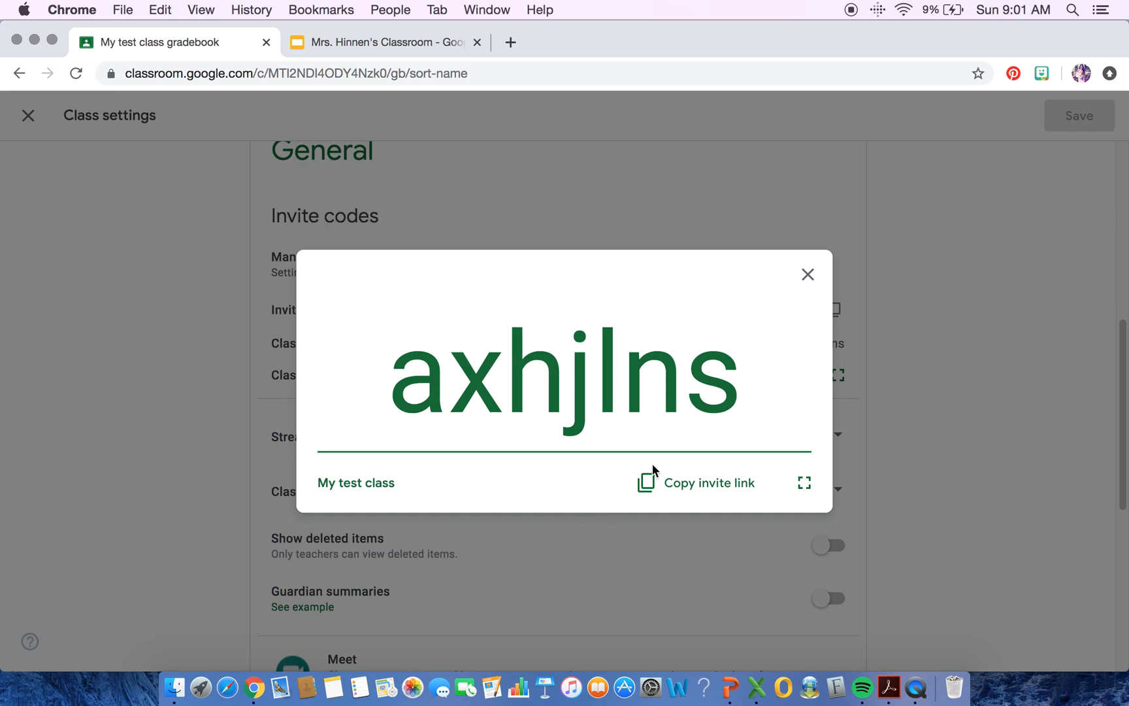
left_click(809, 280)
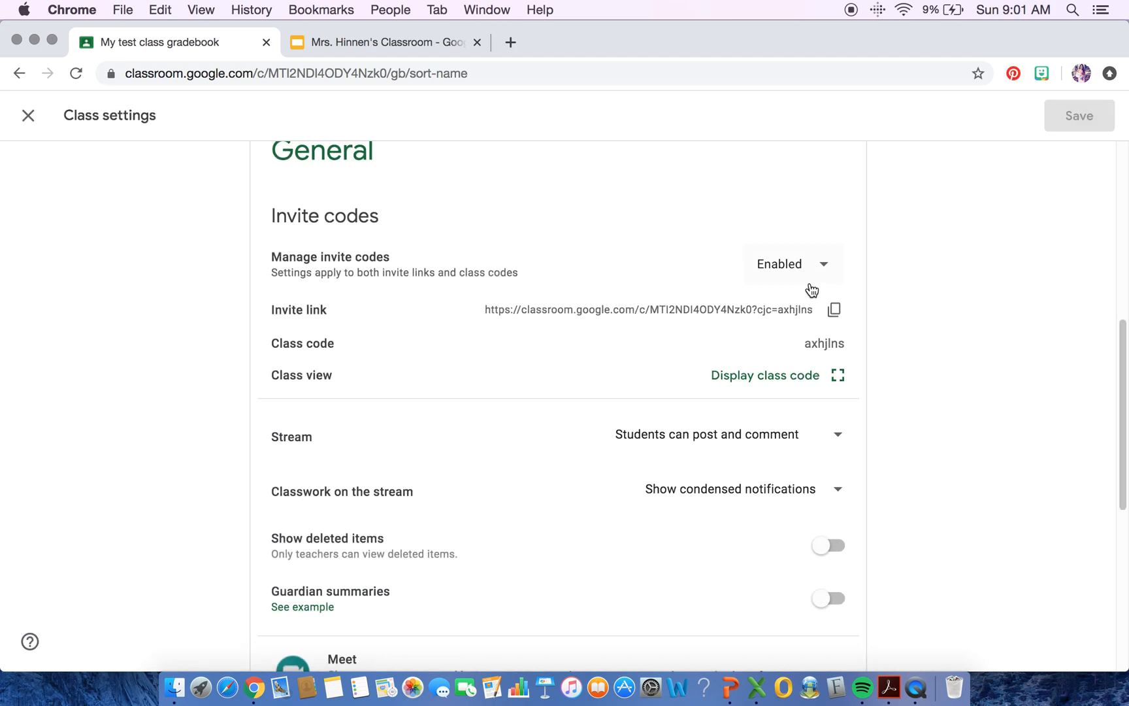
left_click_drag(837, 341, 788, 345)
left_click(817, 345)
Set the Stream permission to "Students can only comment"
scroll(767, 336, "down", 2)
scroll(755, 316, "down", 4)
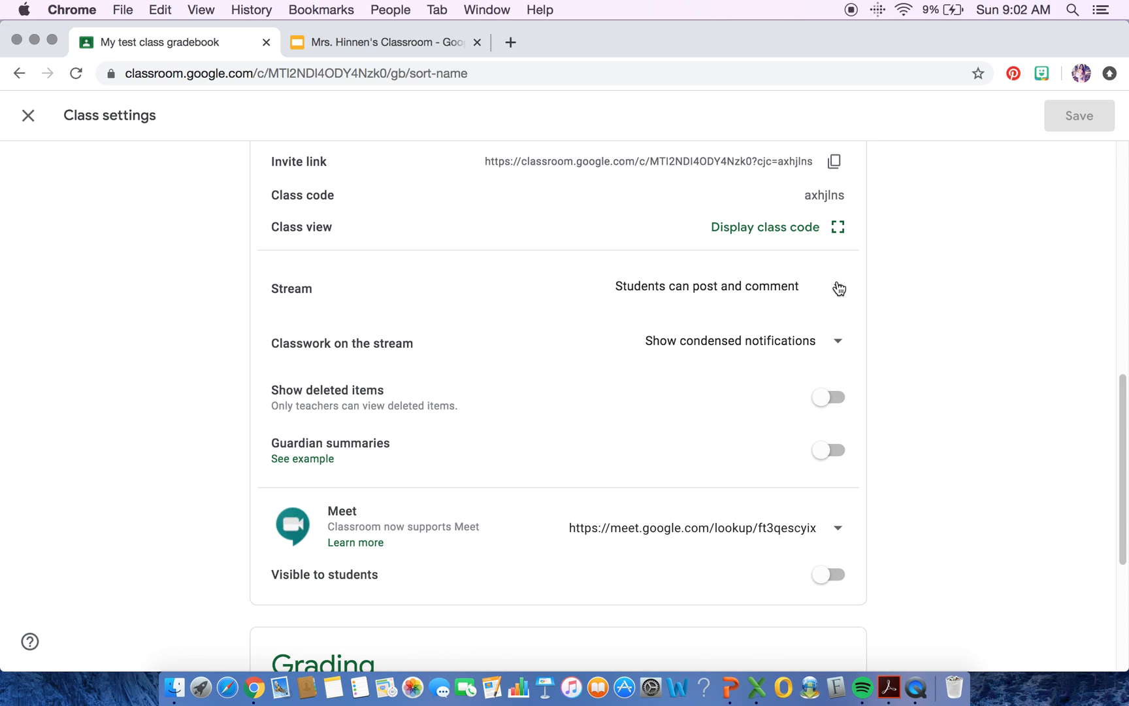
left_click(839, 292)
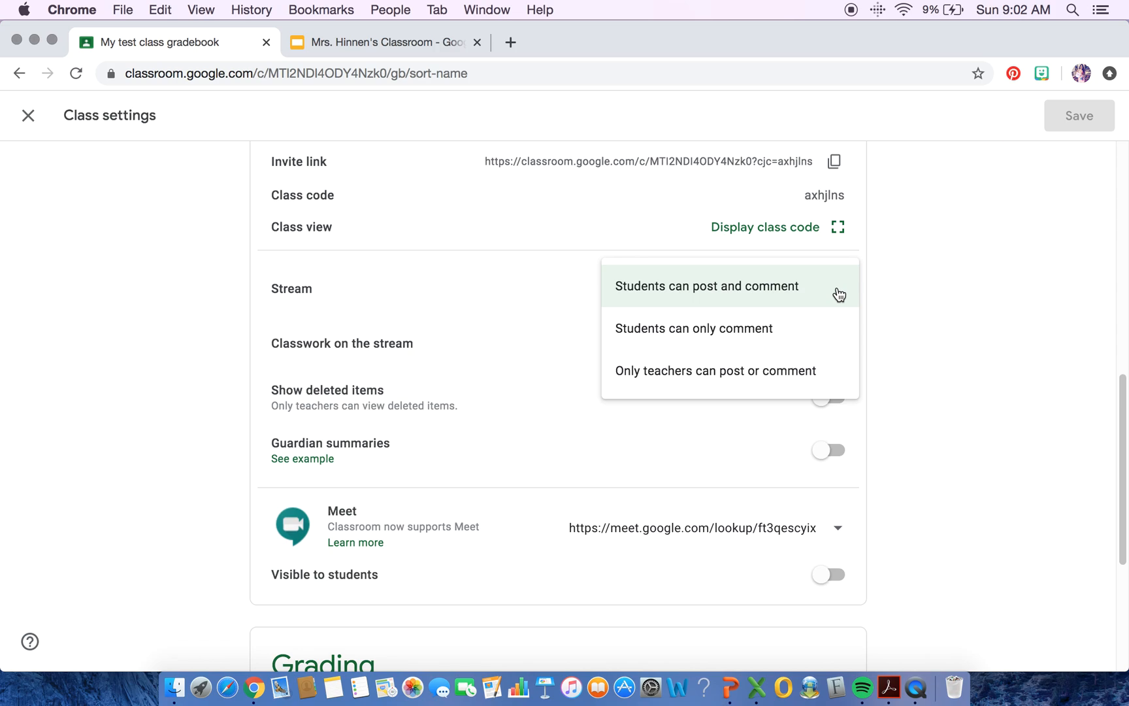
left_click(822, 334)
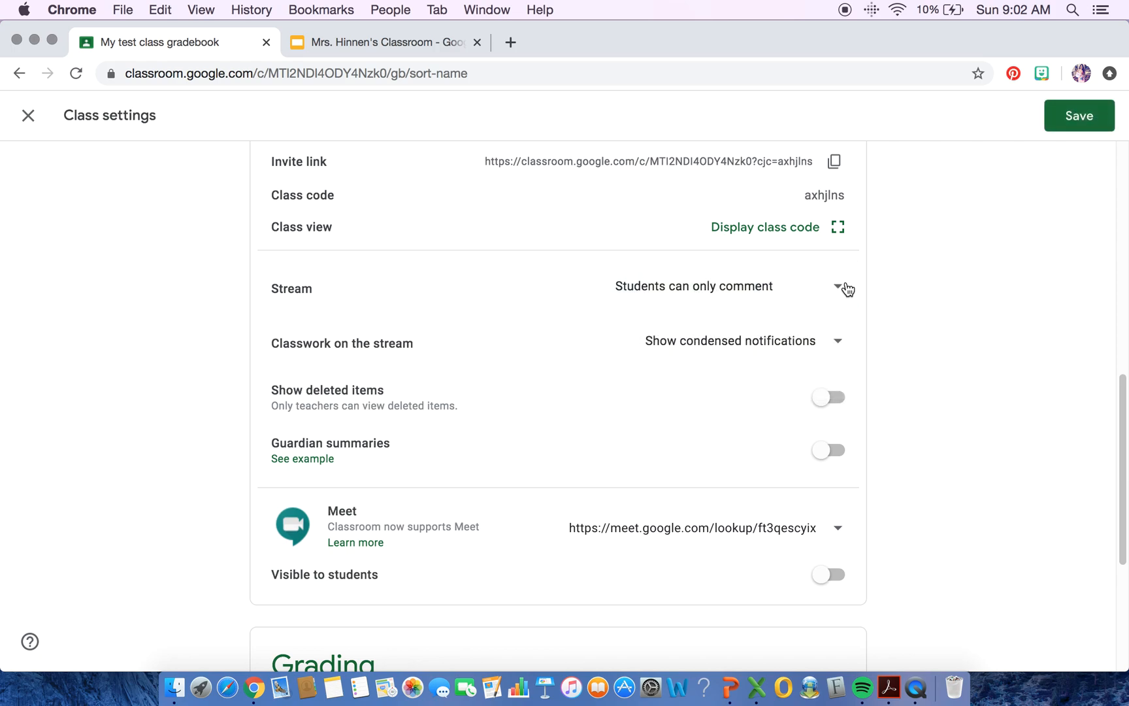
Try the Stream permission "Only teachers can post or comment" and return it to "Students can only comment"
left_click(841, 292)
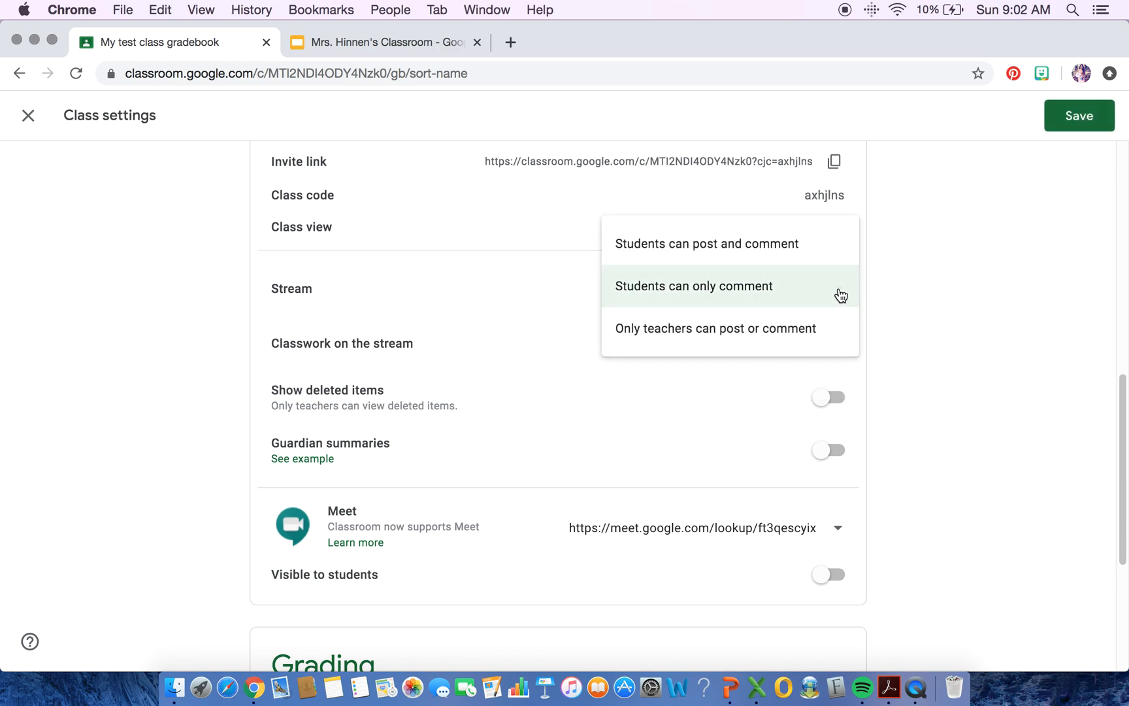
left_click(832, 345)
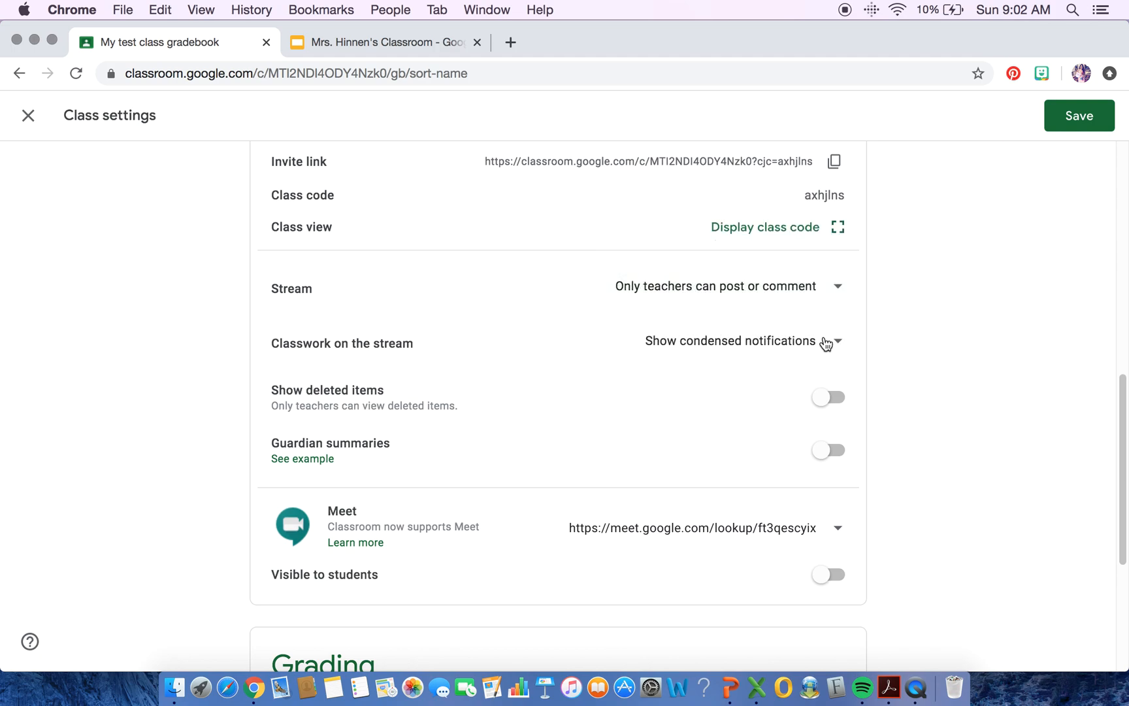
left_click(835, 293)
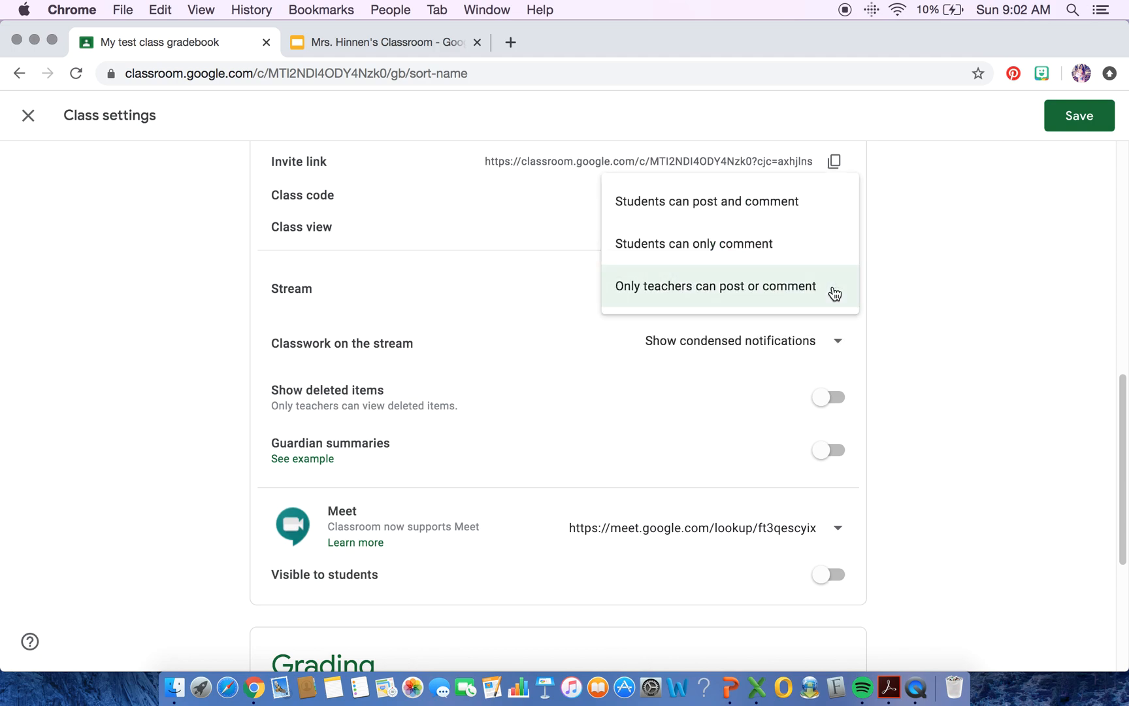
left_click(800, 260)
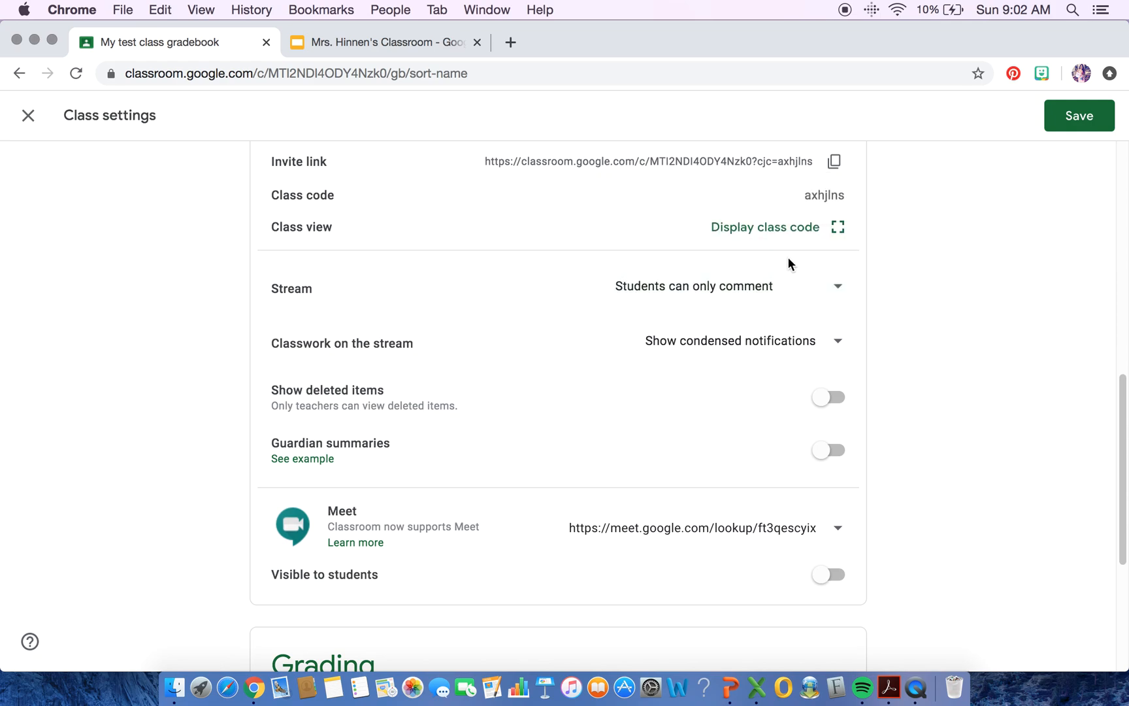
Make the class's Meet link visible to students and look over the Grading settings
scroll(925, 371, "down", 1)
scroll(924, 371, "down", 5)
scroll(923, 377, "down", 3)
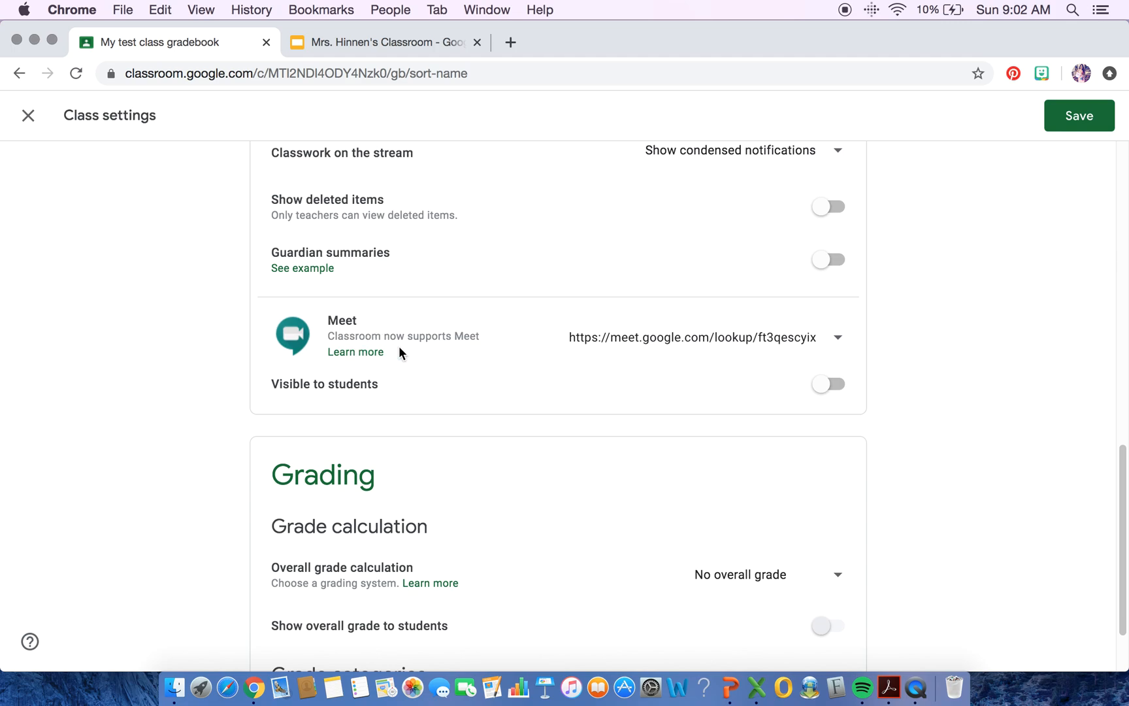
left_click(827, 386)
scroll(706, 381, "down", 1)
scroll(701, 377, "down", 3)
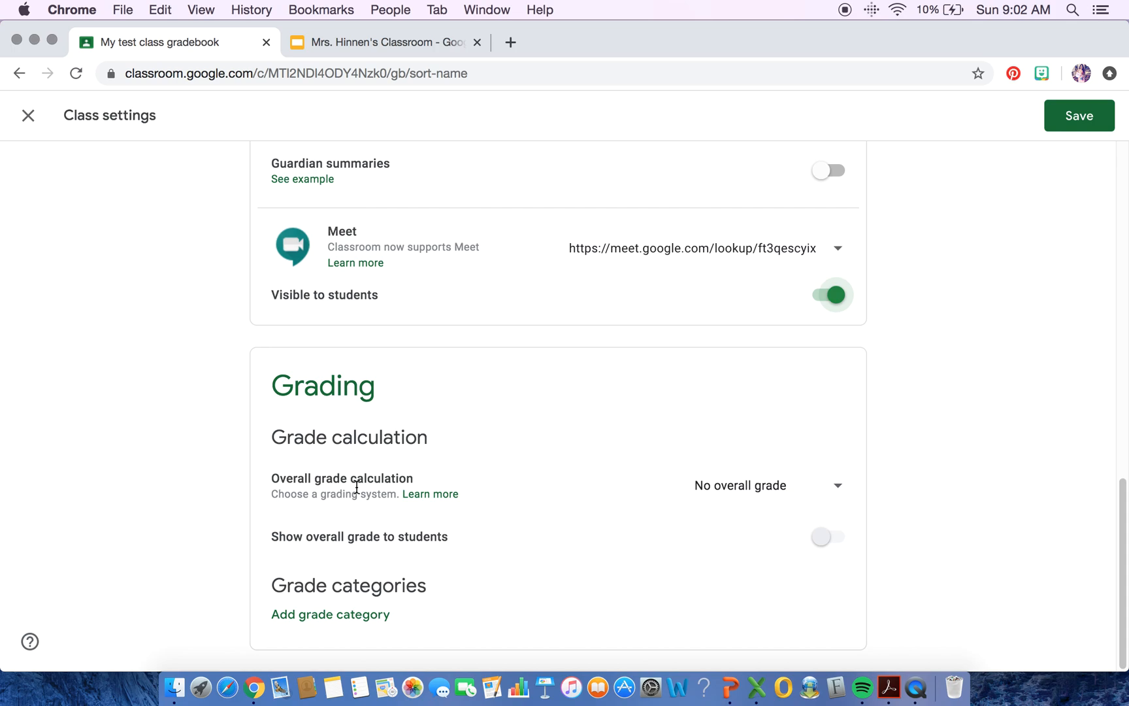
Save the class settings and check the Meet link in the Stream page's header
scroll(357, 487, "up", 10)
scroll(357, 487, "up", 15)
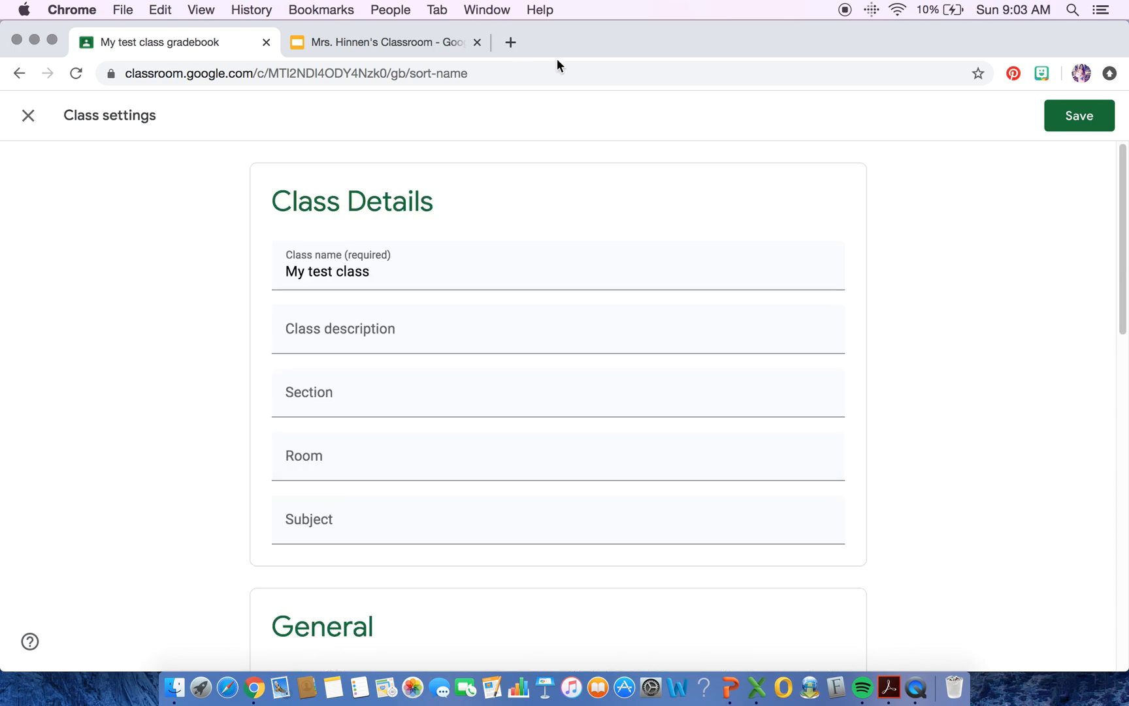
left_click(1081, 119)
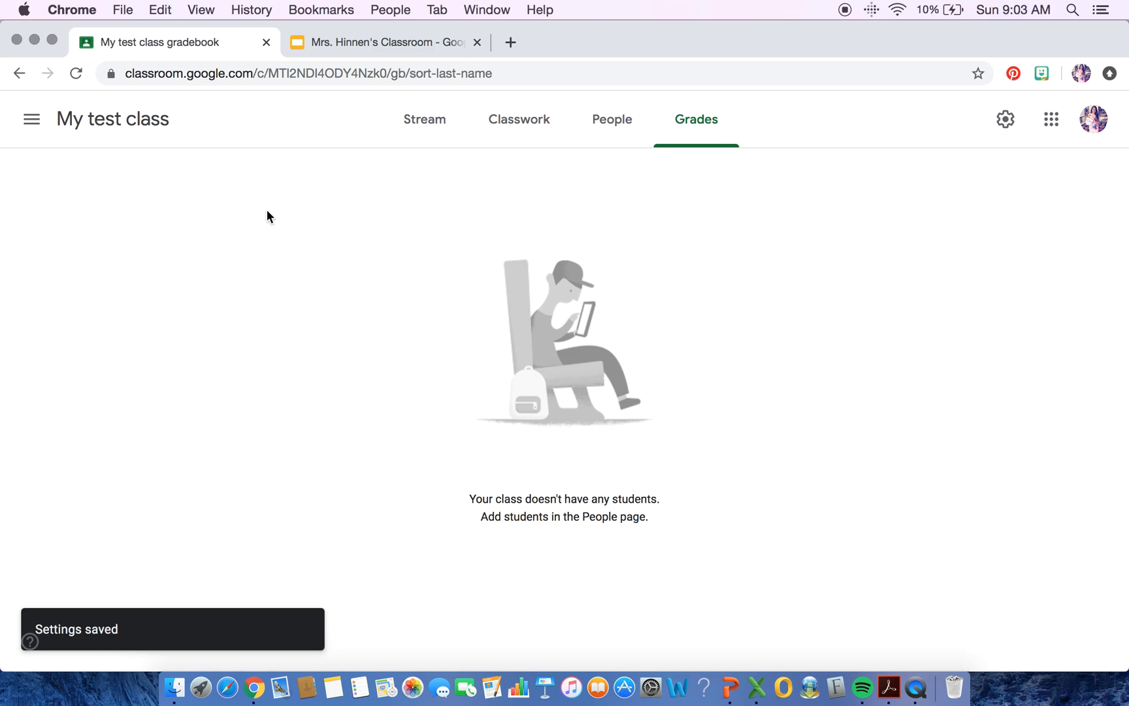
left_click(422, 120)
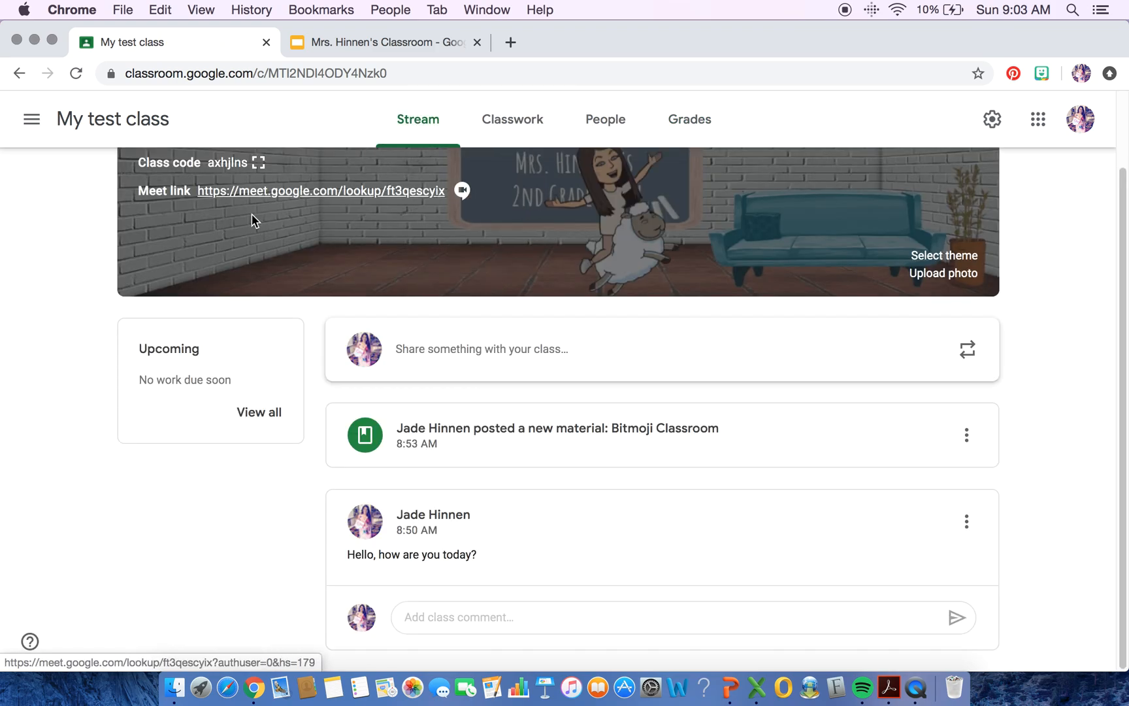
scroll(55, 340, "up", 2)
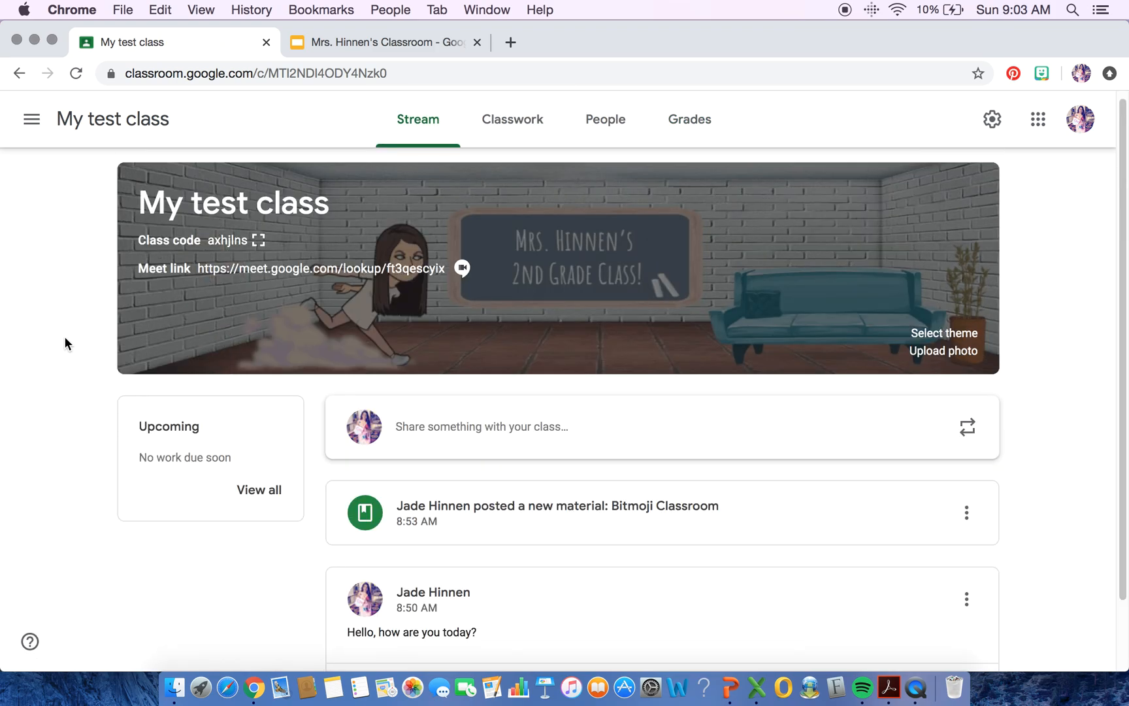